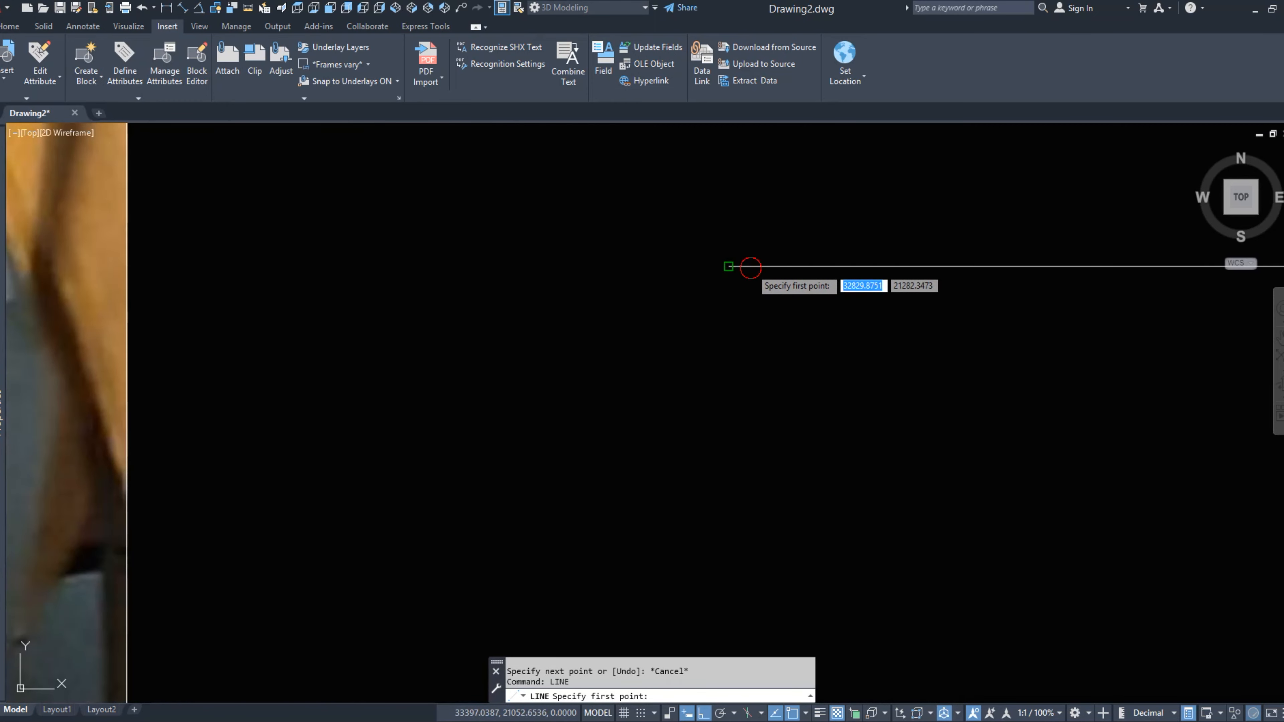
Draw a short vertical line down from the left endpoint of the top horizontal line.
click(735, 282)
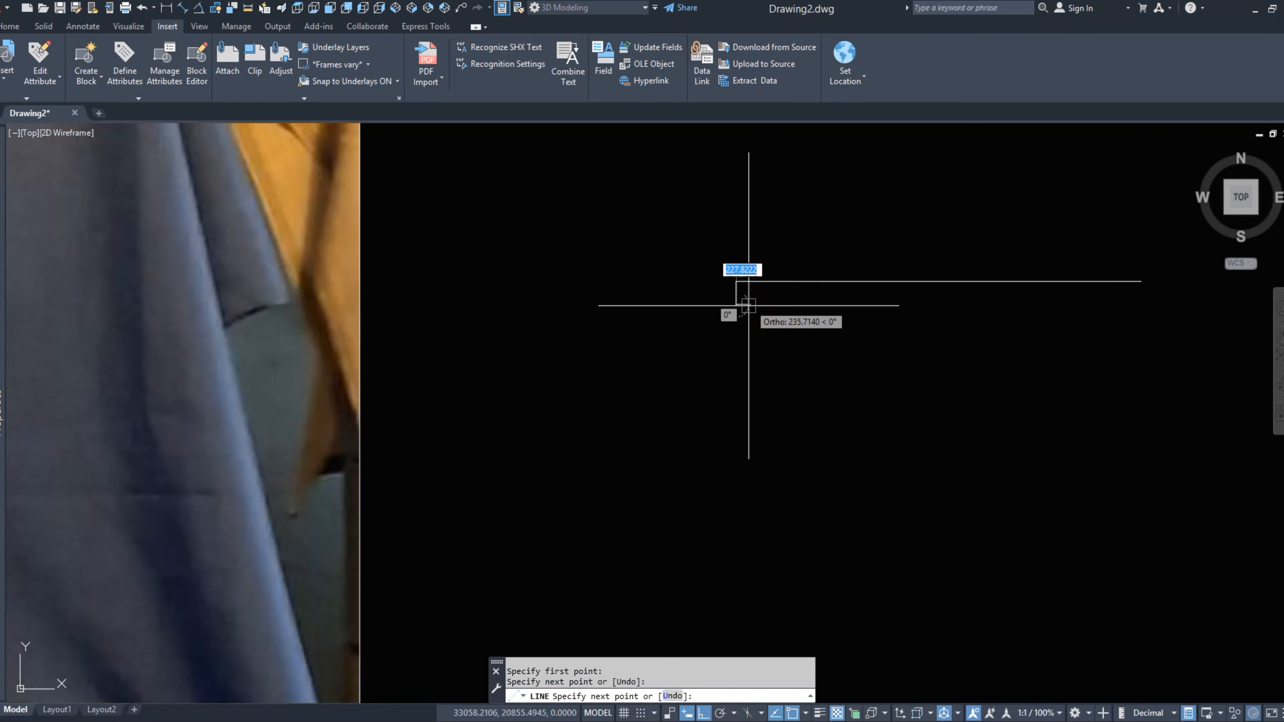
key(Escape)
scroll(748, 307, up, 6)
click(733, 298)
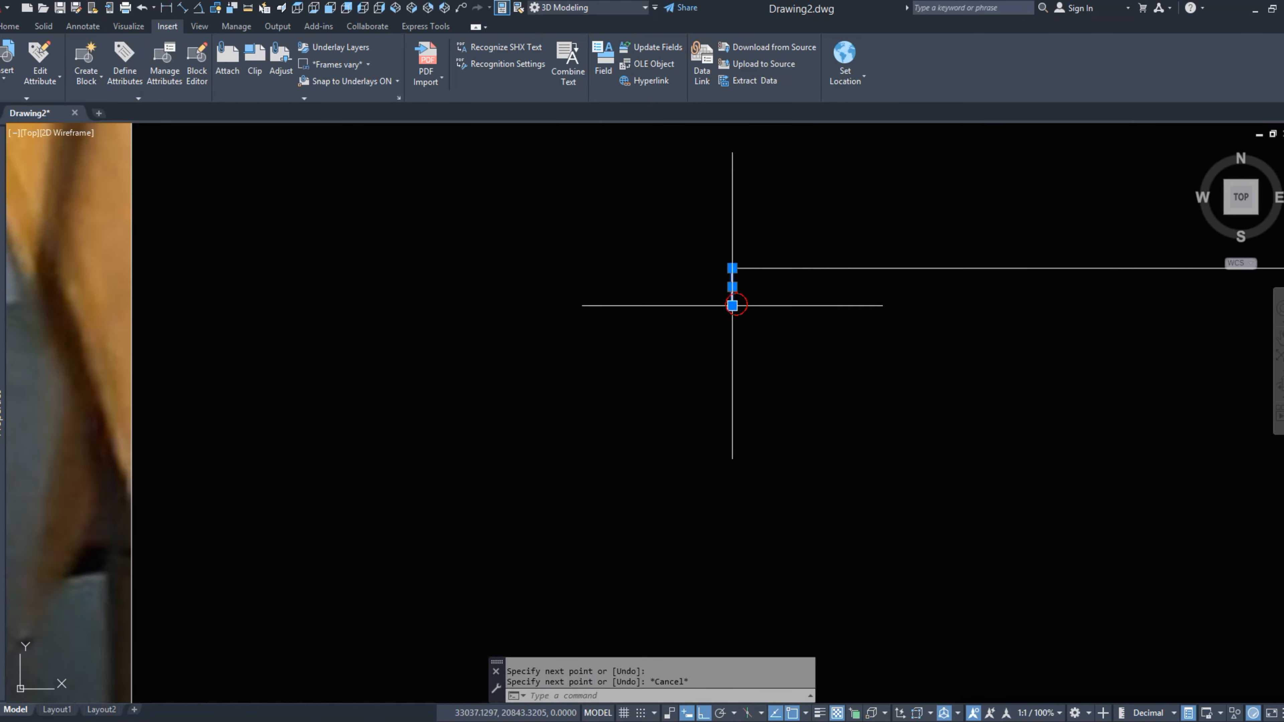
key(Escape)
Draw a tiny horizontal ledge line to the right from the lower end of the short vertical line.
right_click(744, 307)
click(755, 318)
click(732, 306)
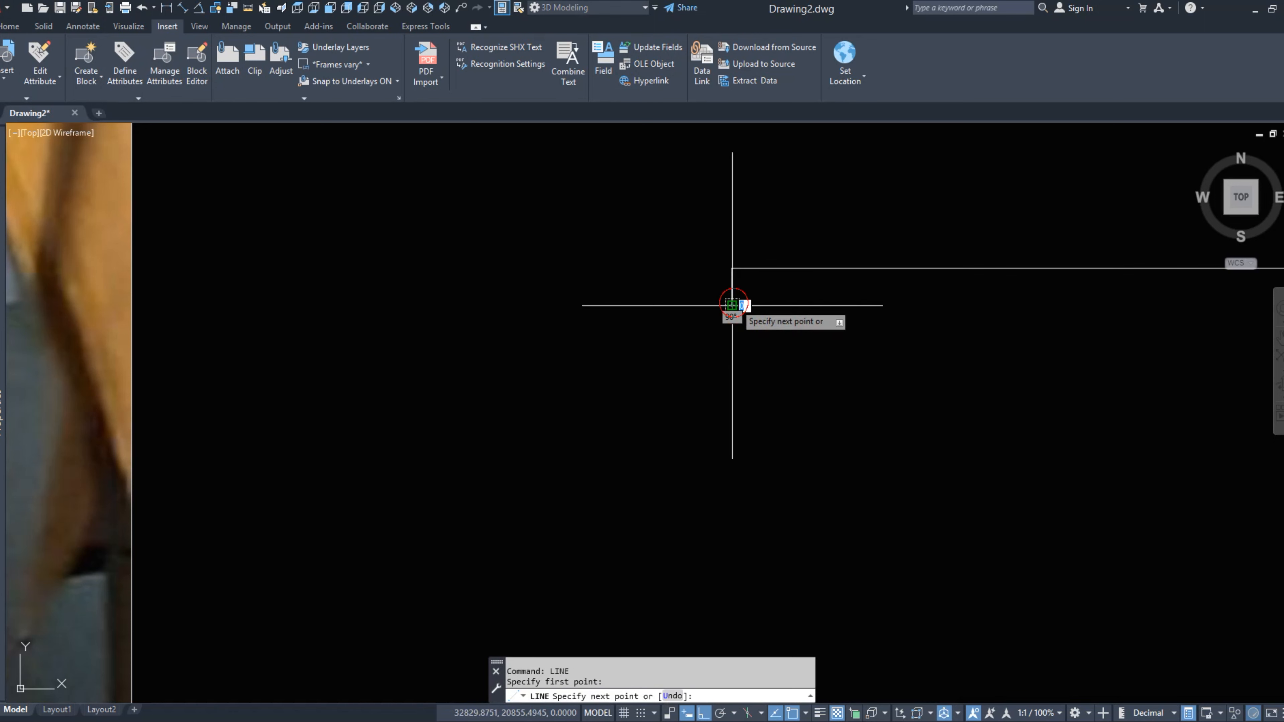
scroll(741, 307, up, 4)
click(742, 308)
key(Escape)
Draw a three-point arc from the ledge's end, bulging toward the lower left and ending nearly horizontal, with Ortho off.
scroll(742, 320, down, 2)
scroll(739, 339, down, 7)
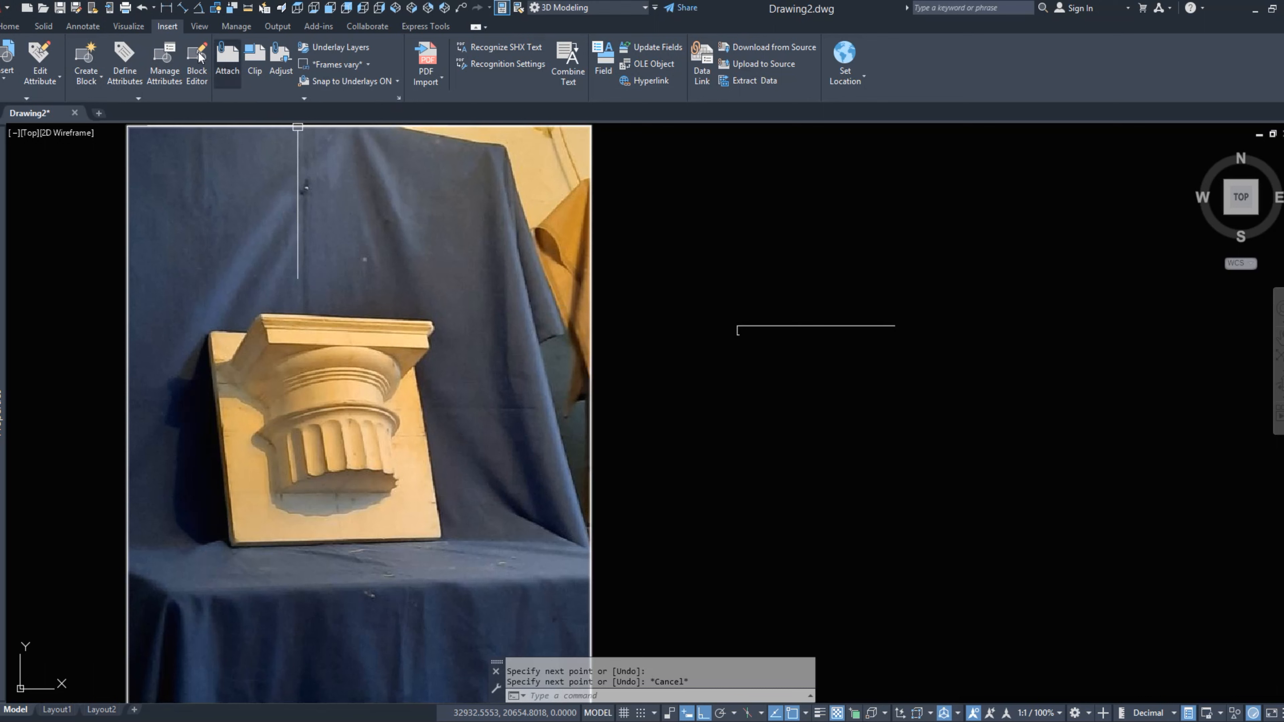
click(16, 29)
click(279, 47)
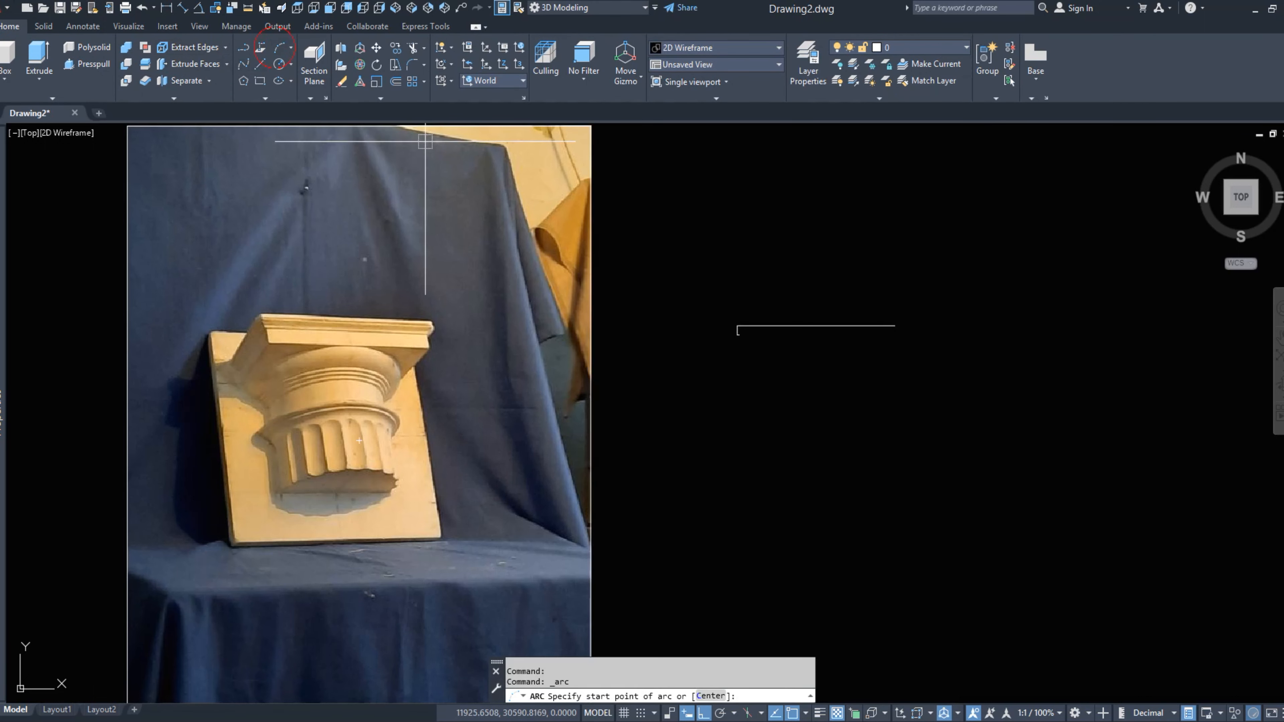
click(740, 335)
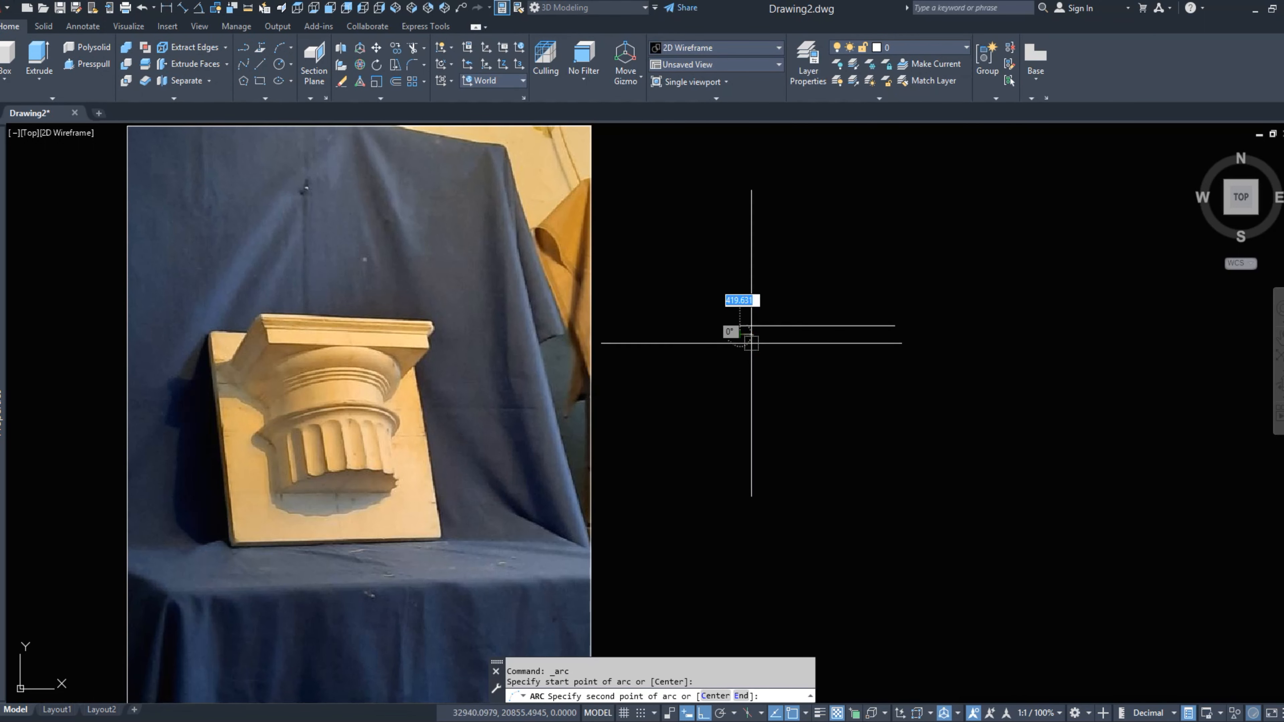
scroll(744, 354, up, 5)
key(F8)
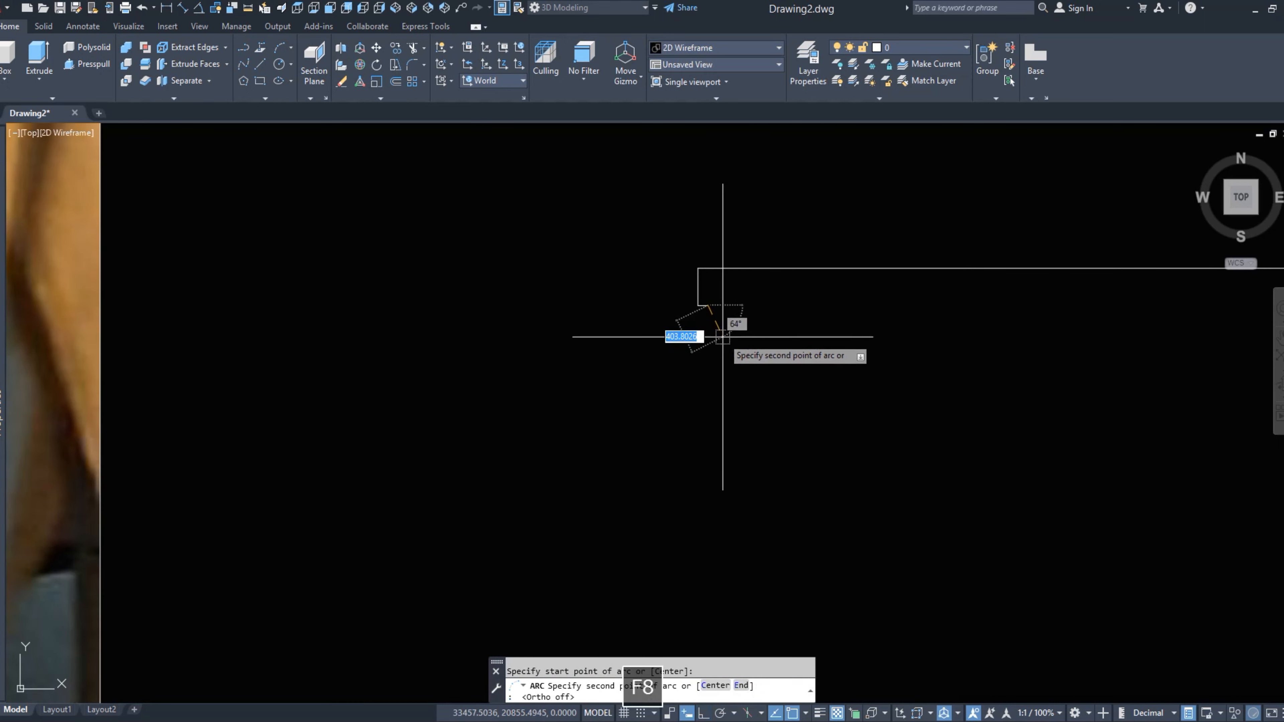
click(723, 337)
click(745, 345)
Draw a small step from the arc's lower end: a short vertical line down and a short horizontal line right, with Ortho on.
text(l)
key(space)
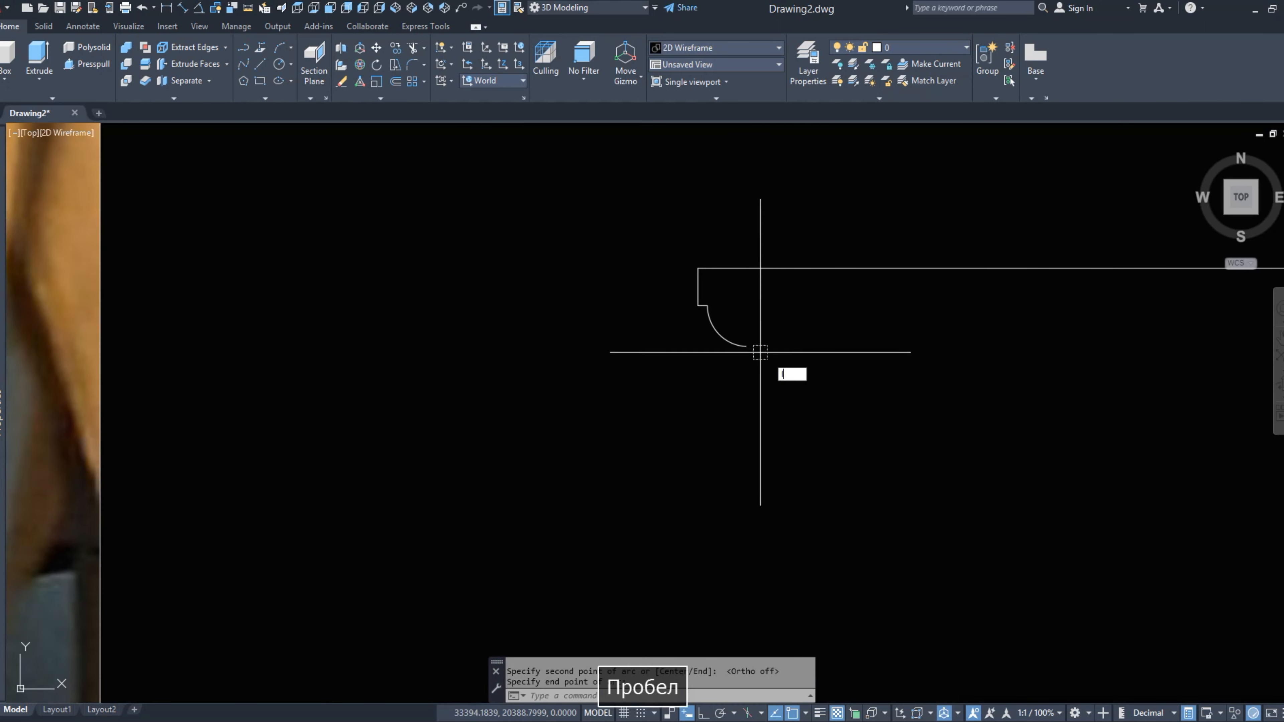
click(743, 344)
scroll(745, 345, up, 4)
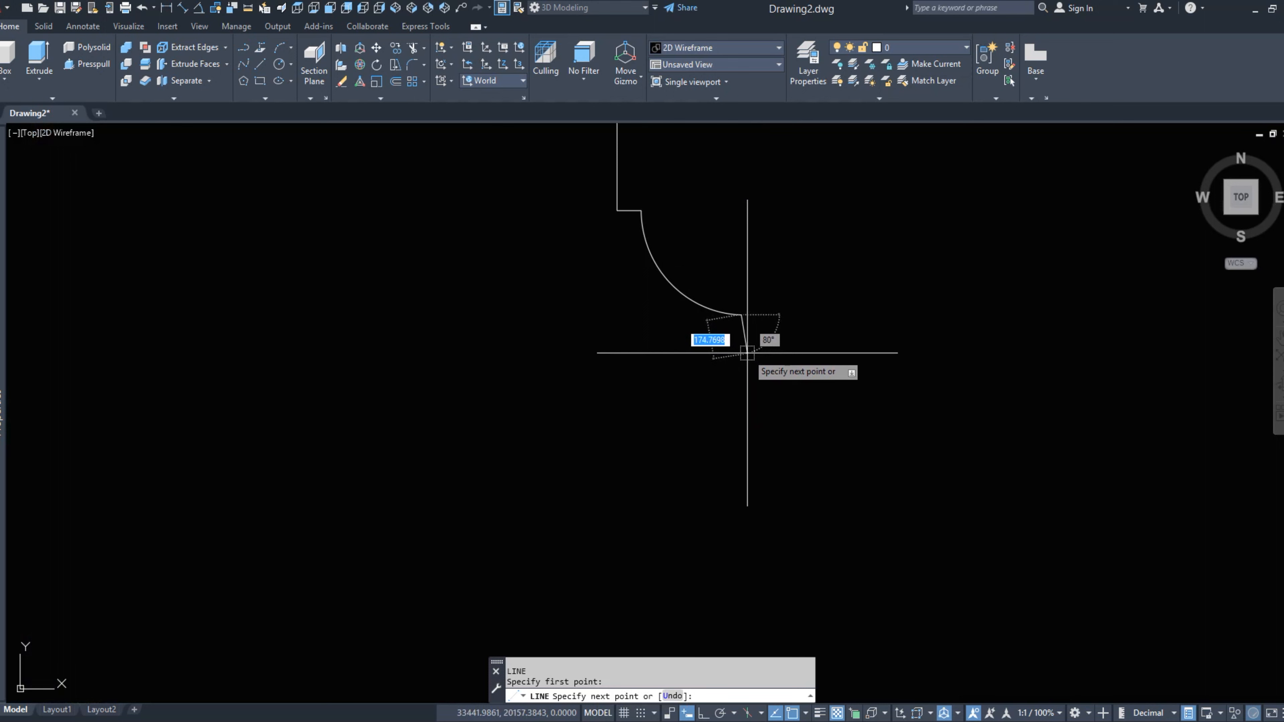
click(765, 348)
right_click(766, 348)
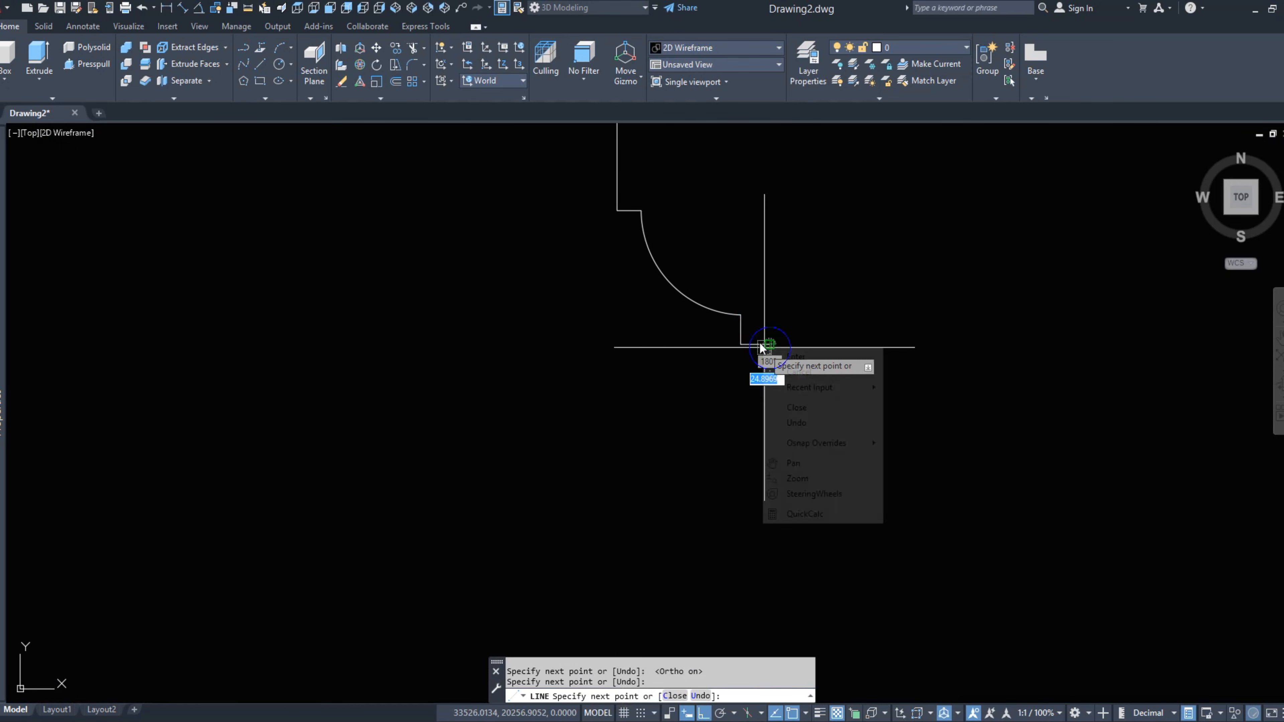
click(772, 351)
Draw the abacus face as a vertical line down from the small step's end, continued by a long horizontal line to the right.
scroll(757, 361, down, 6)
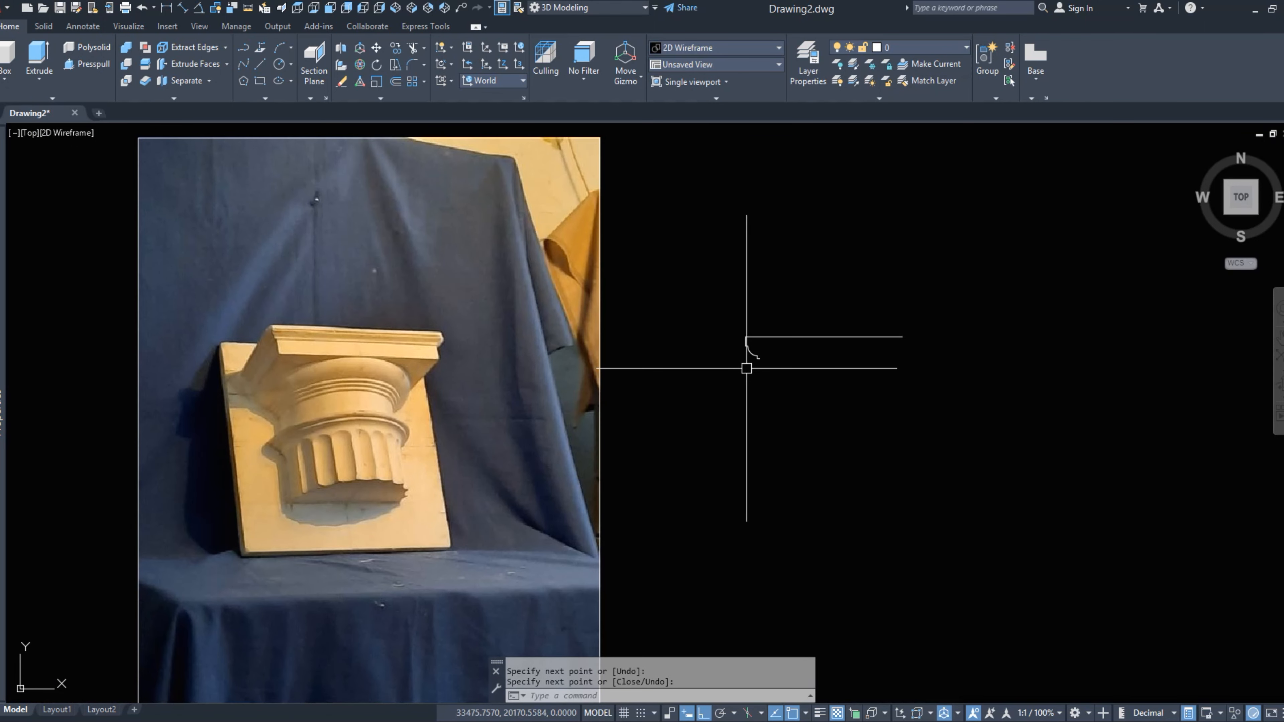
scroll(756, 353, up, 6)
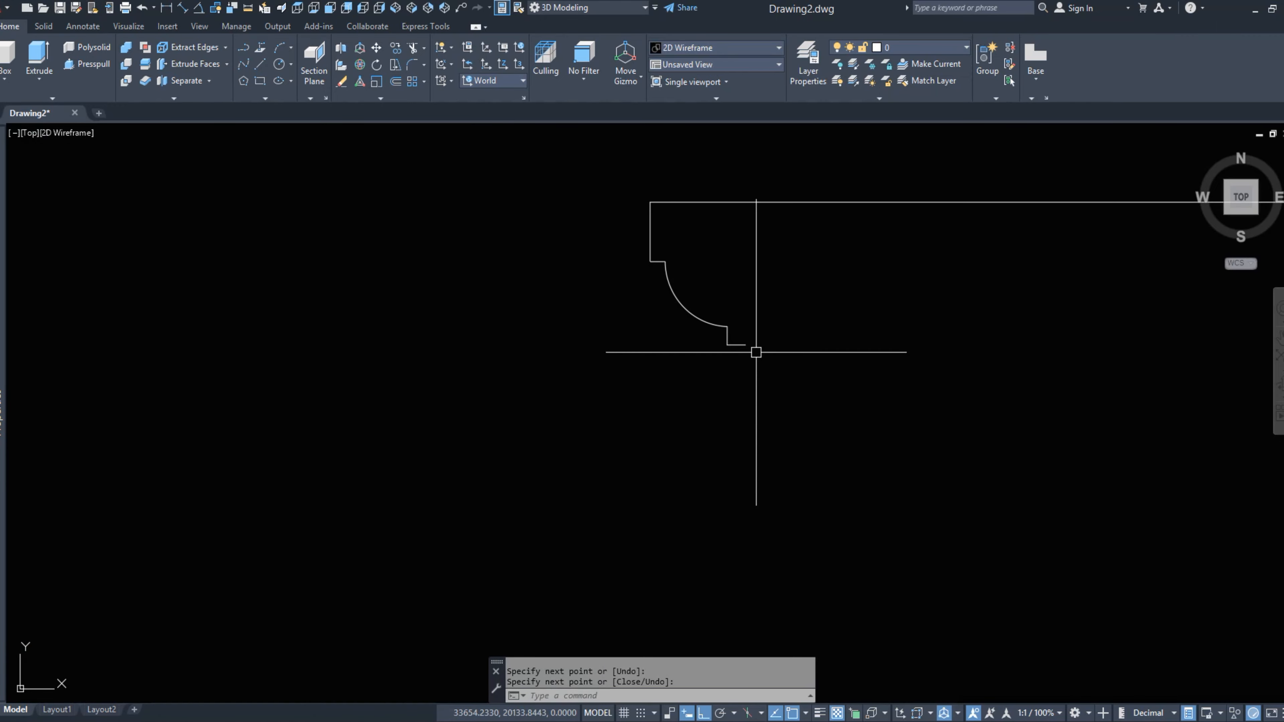
scroll(755, 353, down, 8)
scroll(755, 352, up, 4)
right_click(751, 350)
click(773, 360)
click(755, 352)
click(760, 403)
click(1057, 411)
right_click(1056, 414)
click(1087, 426)
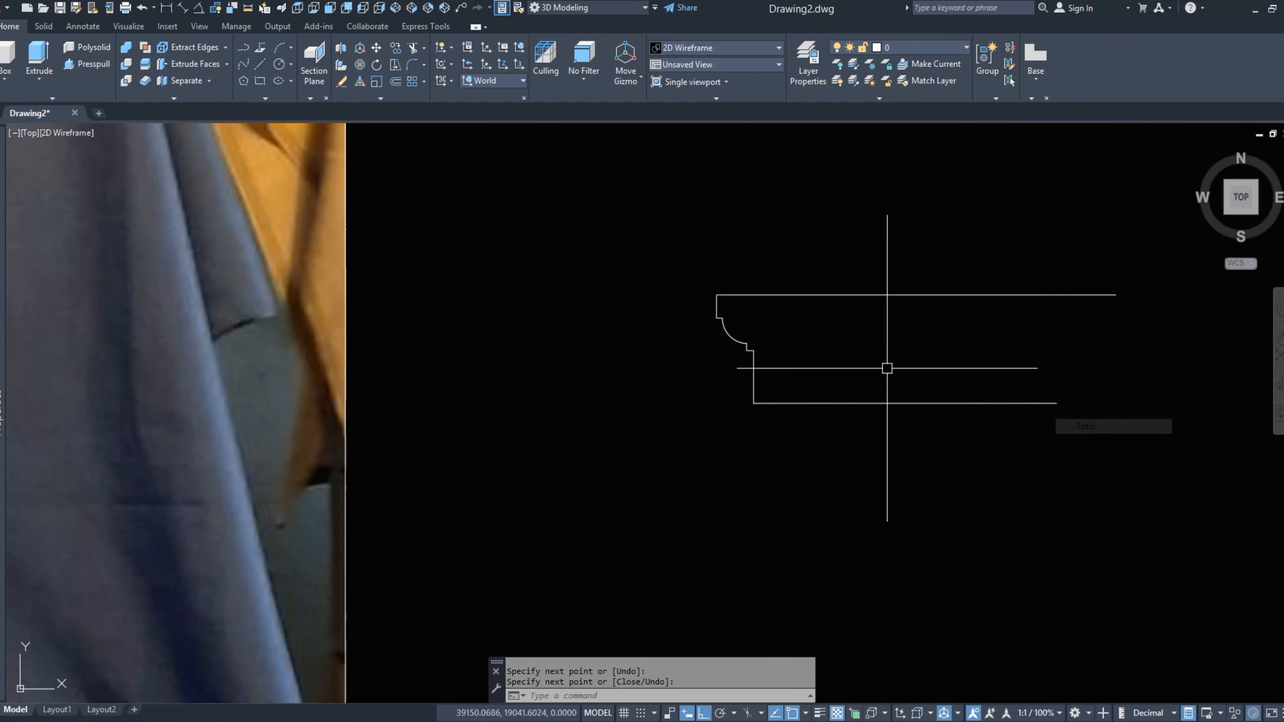
Draw a short horizontal line from the abacus's lower-left corner along its bottom edge.
scroll(888, 368, down, 4)
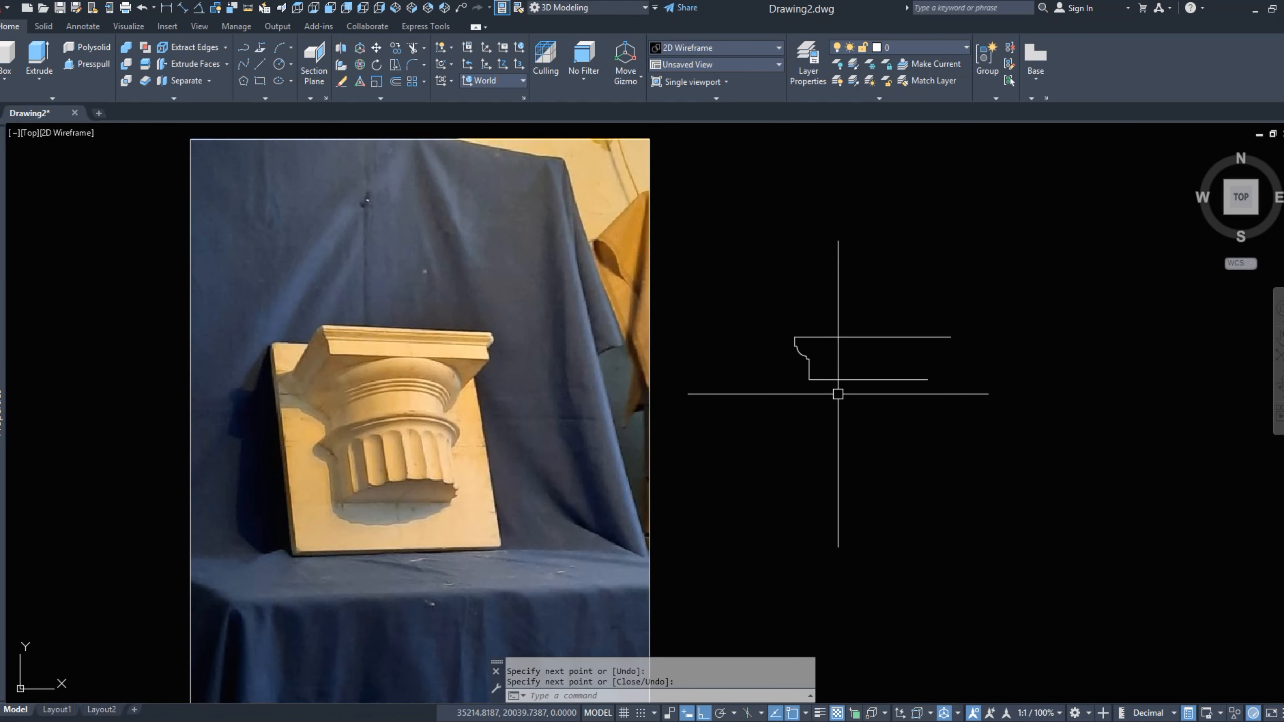
key(space)
click(809, 379)
scroll(831, 386, up, 2)
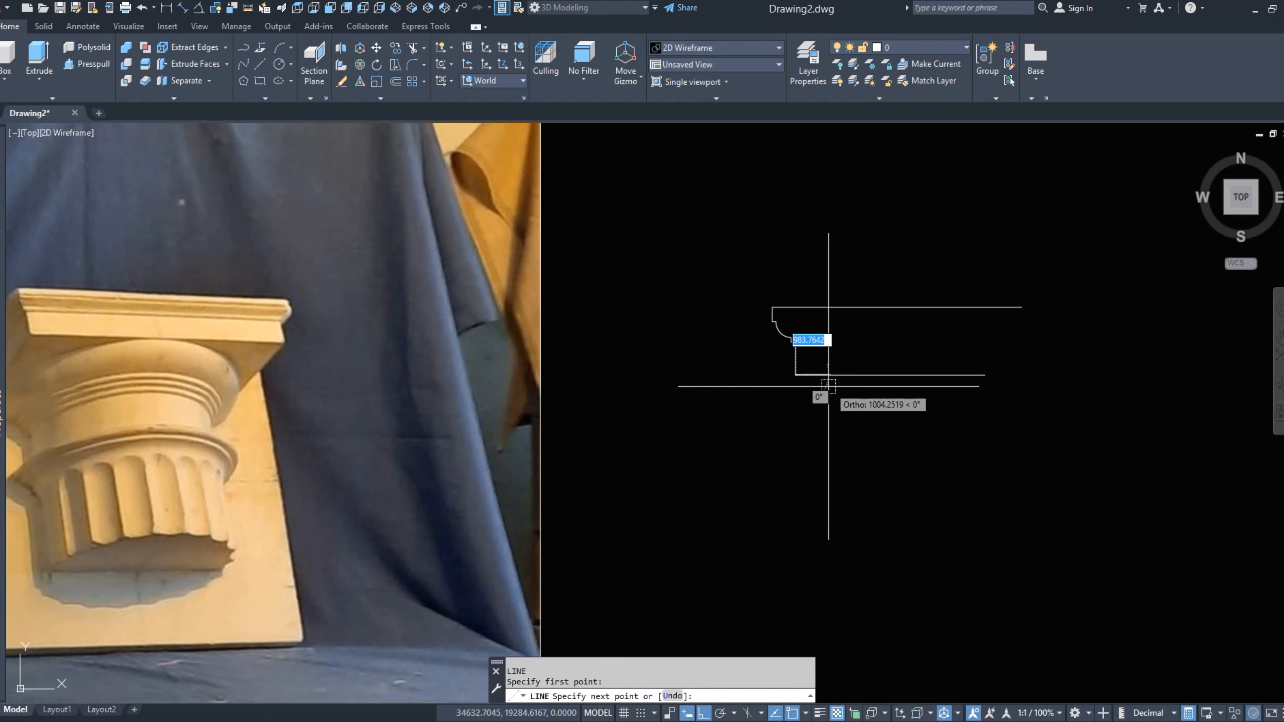
key(space)
Draw a three-point arc from the short line's right end beneath the abacus, curving down to the right, with Ortho off.
scroll(780, 387, down, 2)
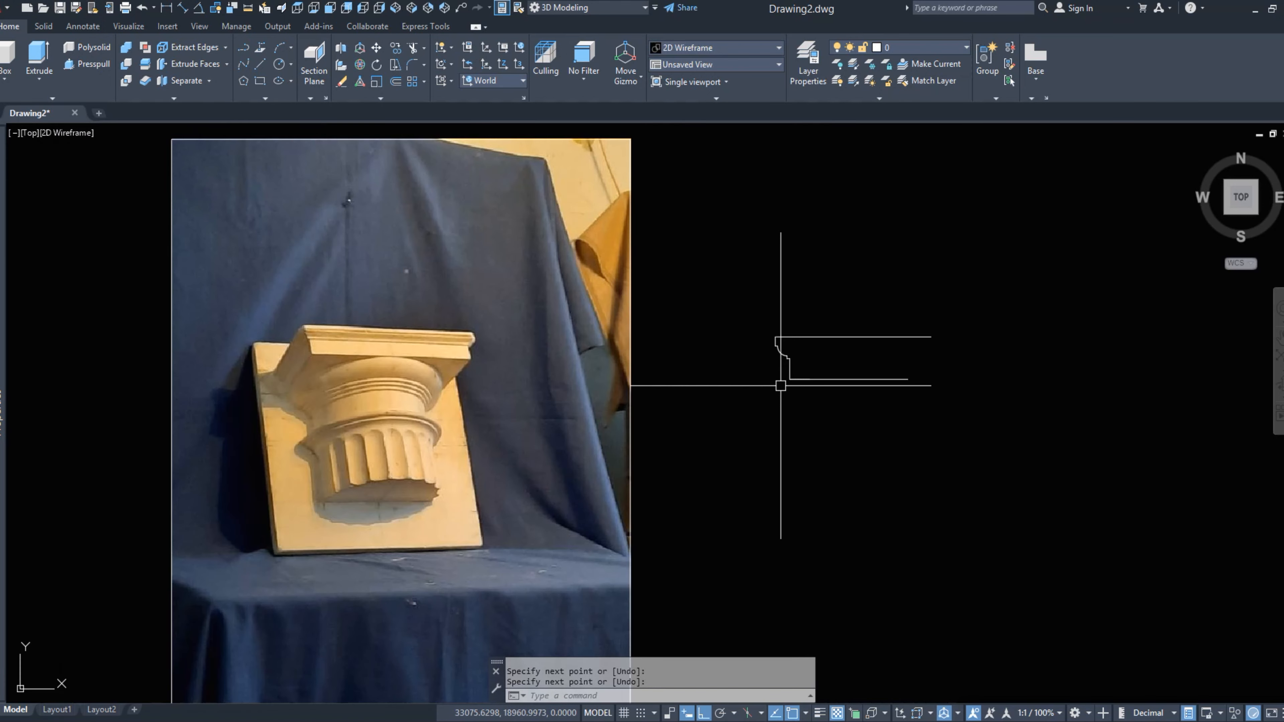
click(279, 48)
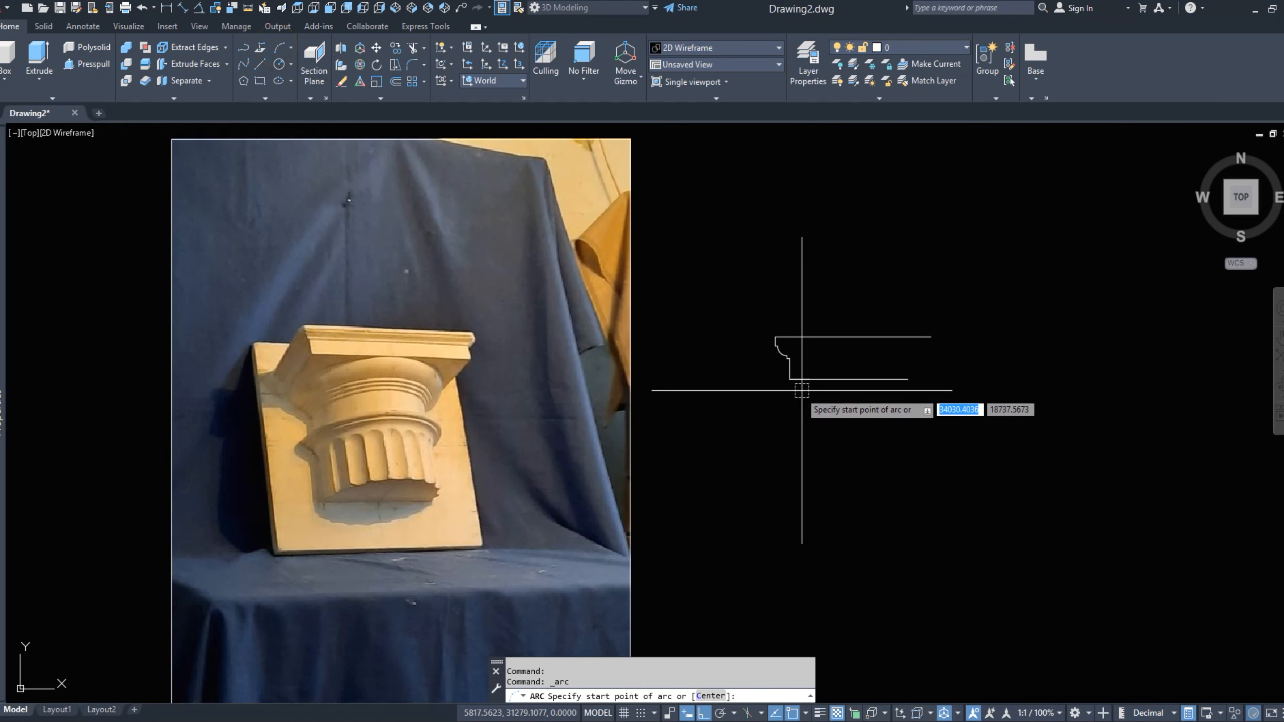
click(810, 380)
scroll(823, 410, up, 2)
scroll(809, 393, up, 2)
key(F8)
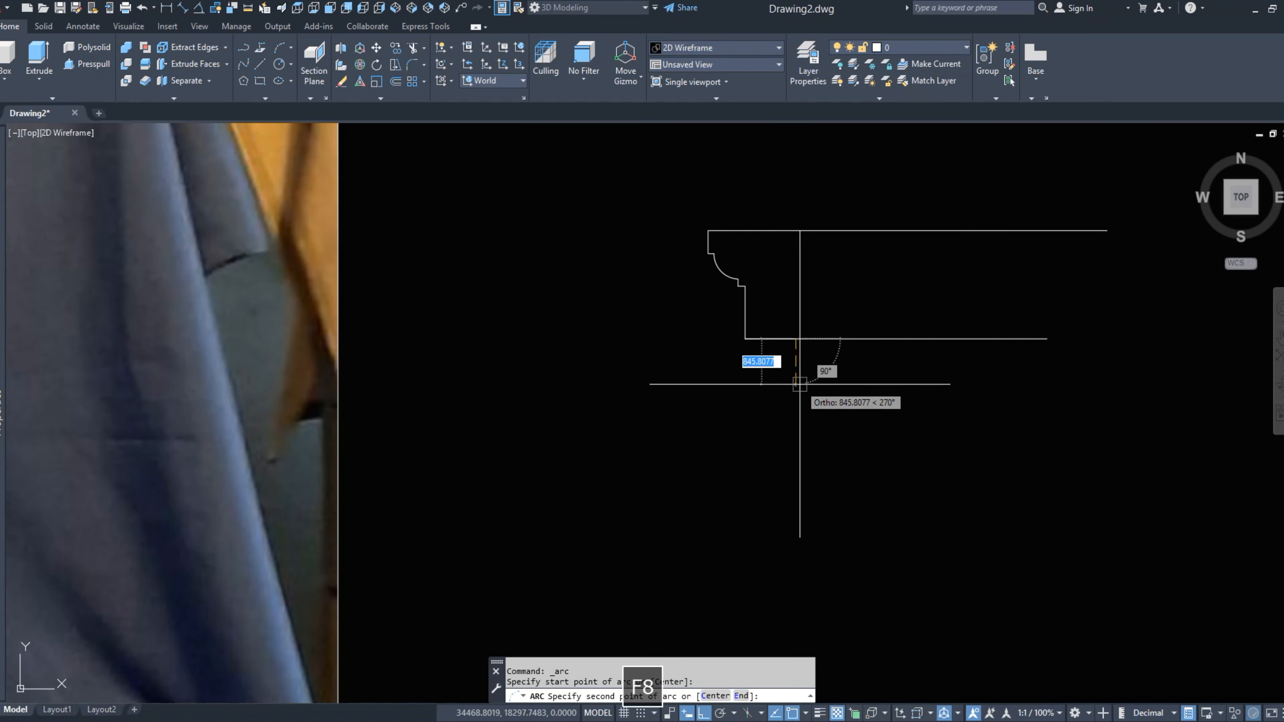
click(812, 380)
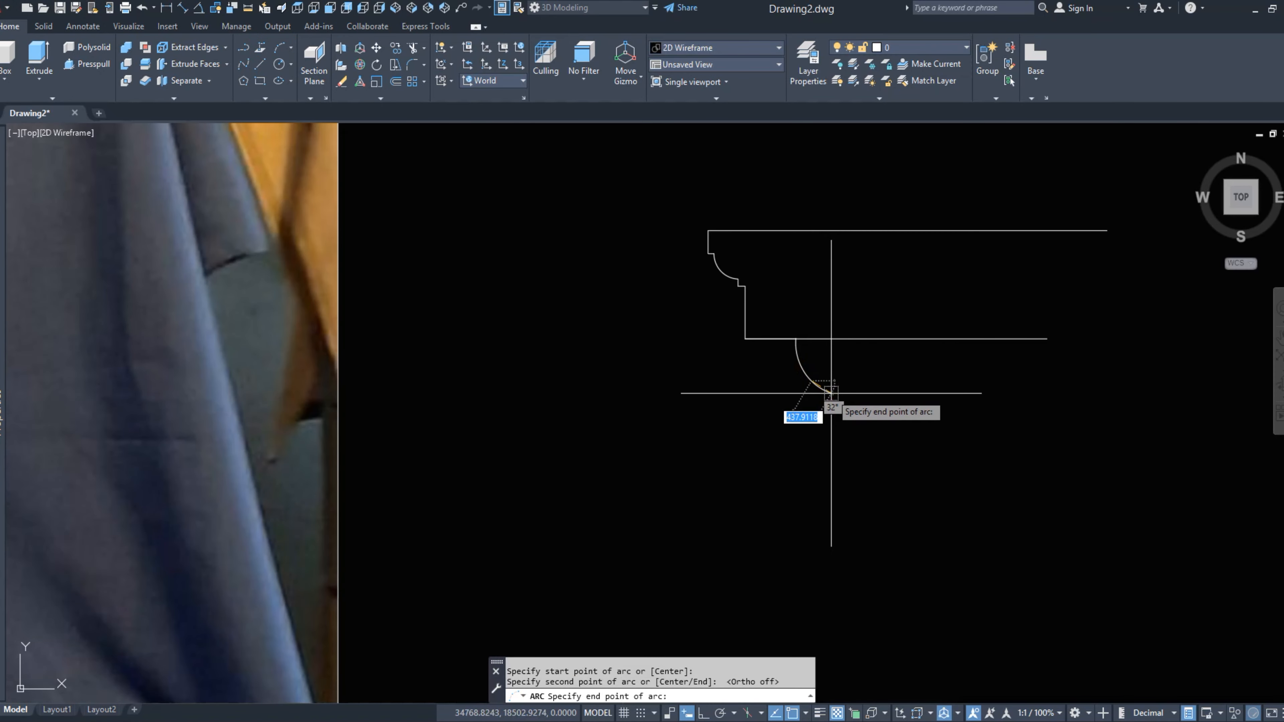
click(846, 395)
Draw a small step from the large arc's lower end: a short vertical line down and a short horizontal line right.
scroll(745, 359, down, 4)
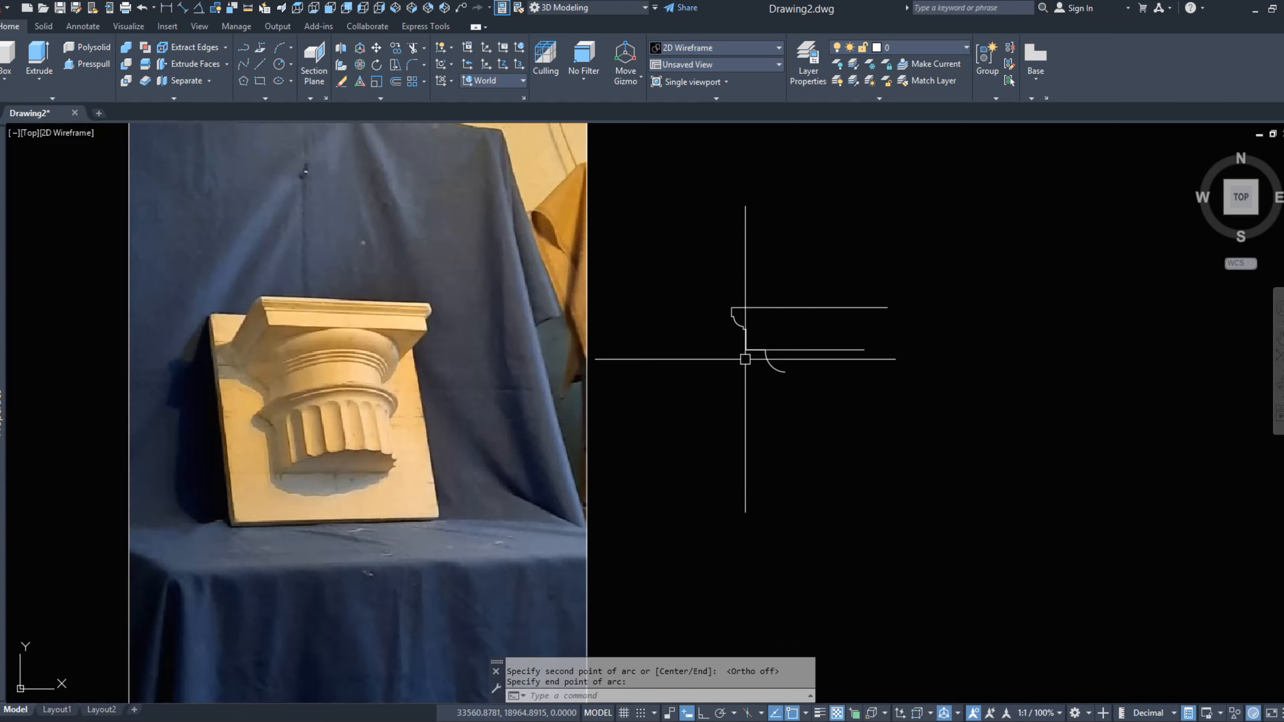
text(L)
key(space)
scroll(779, 377, up, 4)
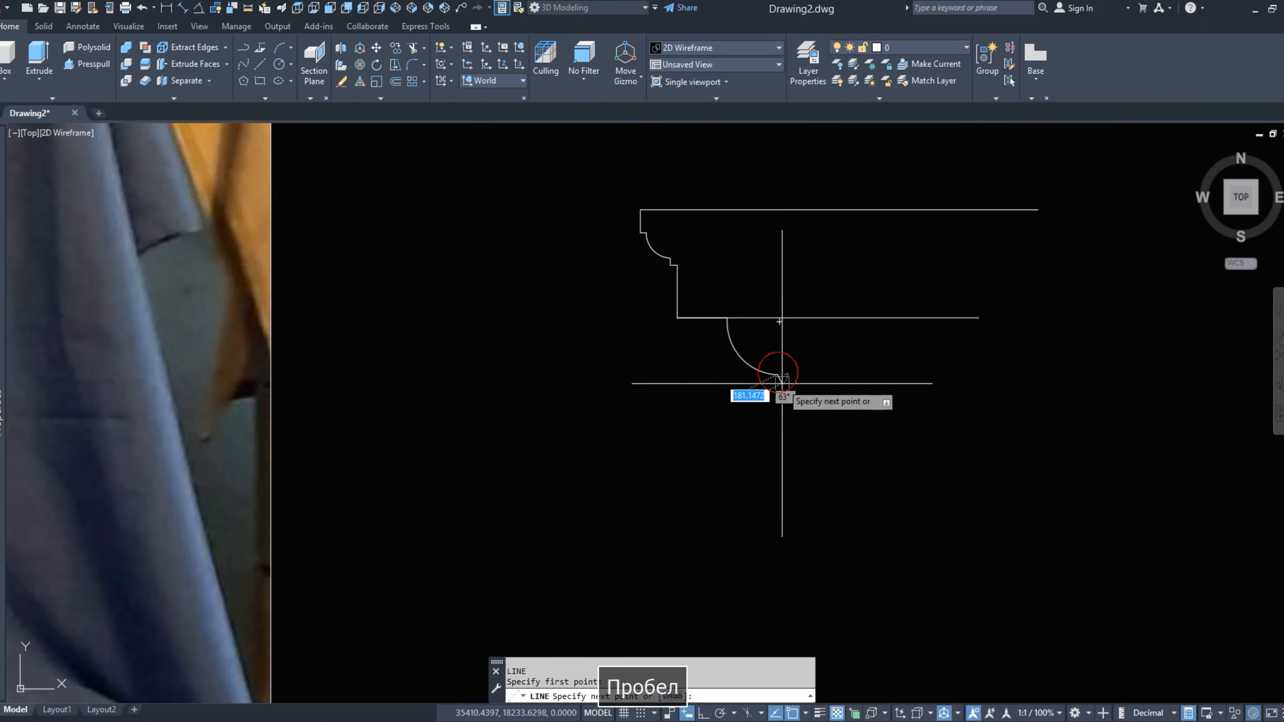
scroll(782, 383, up, 6)
key(F8)
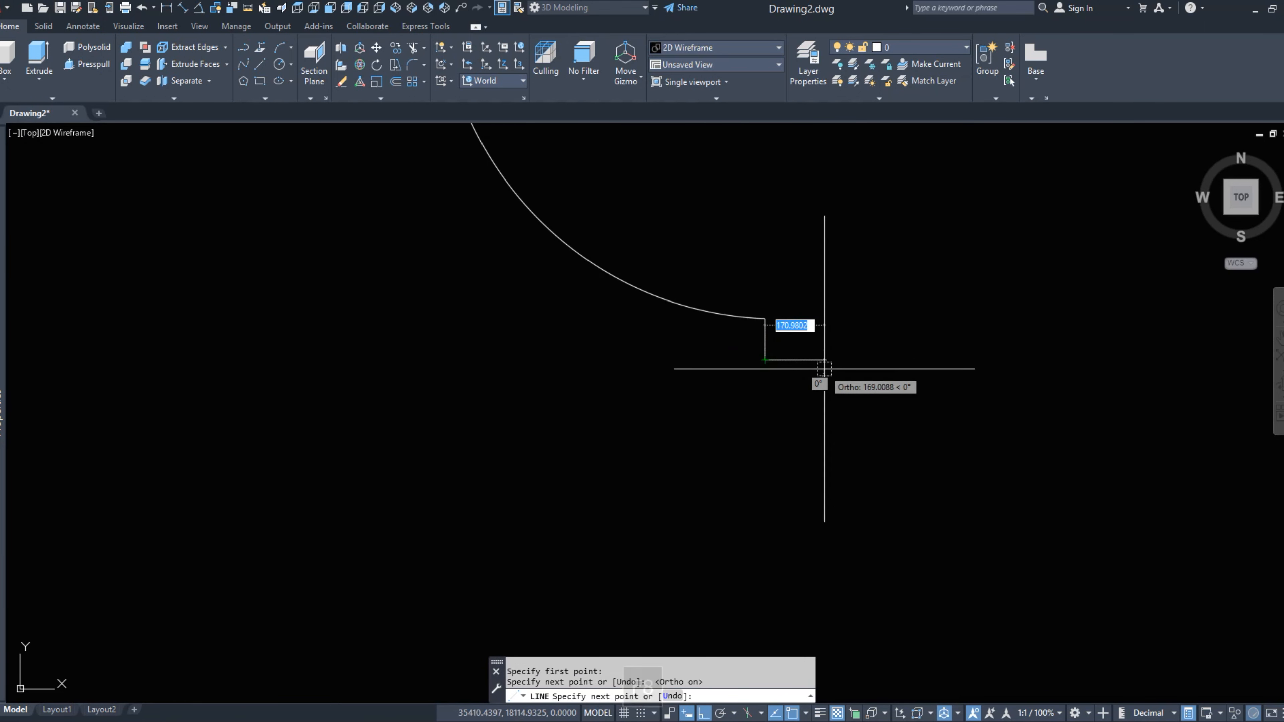
click(804, 362)
key(Return)
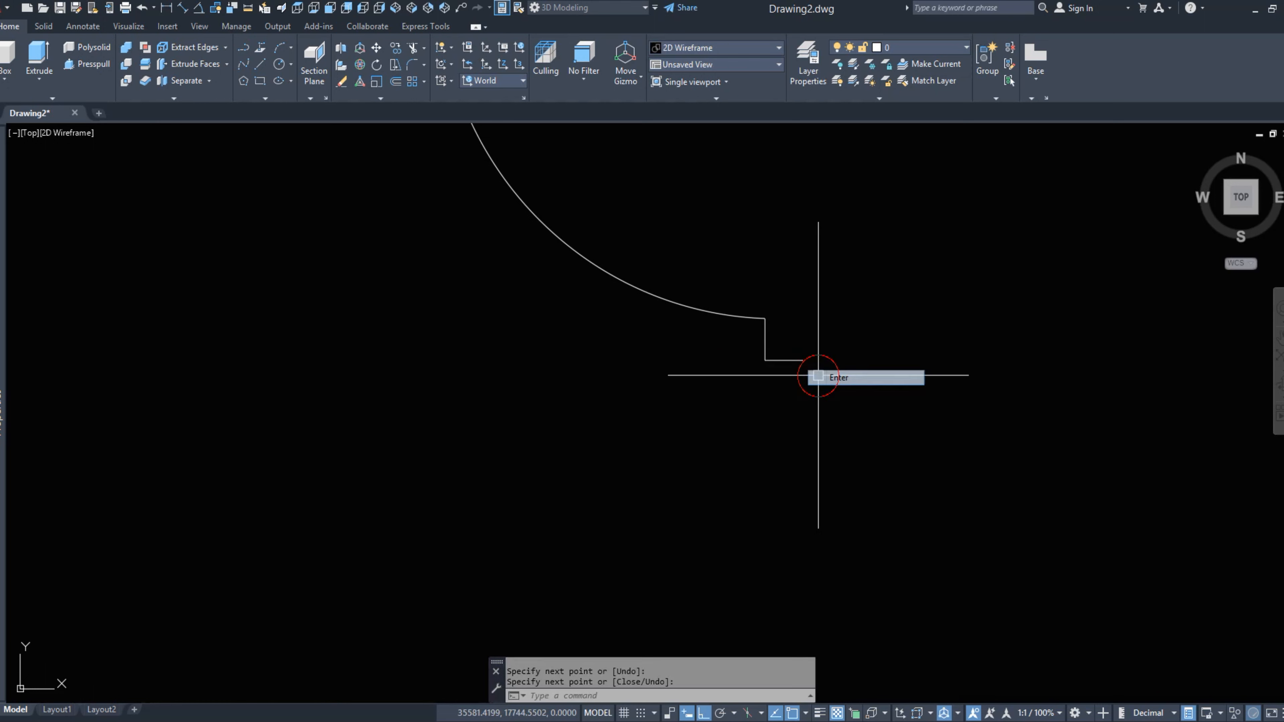
Copy the small step's two lines twice end to end, forming a descending stair of three steps.
click(393, 49)
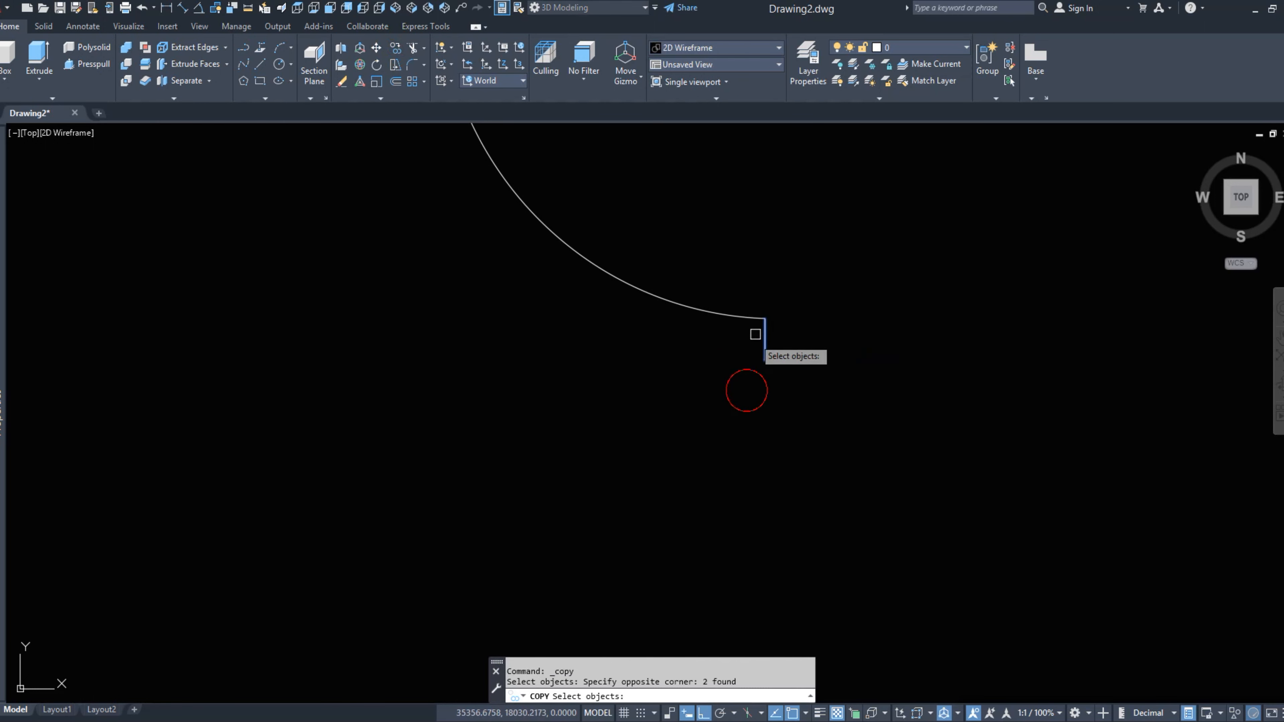
key(Return)
click(765, 319)
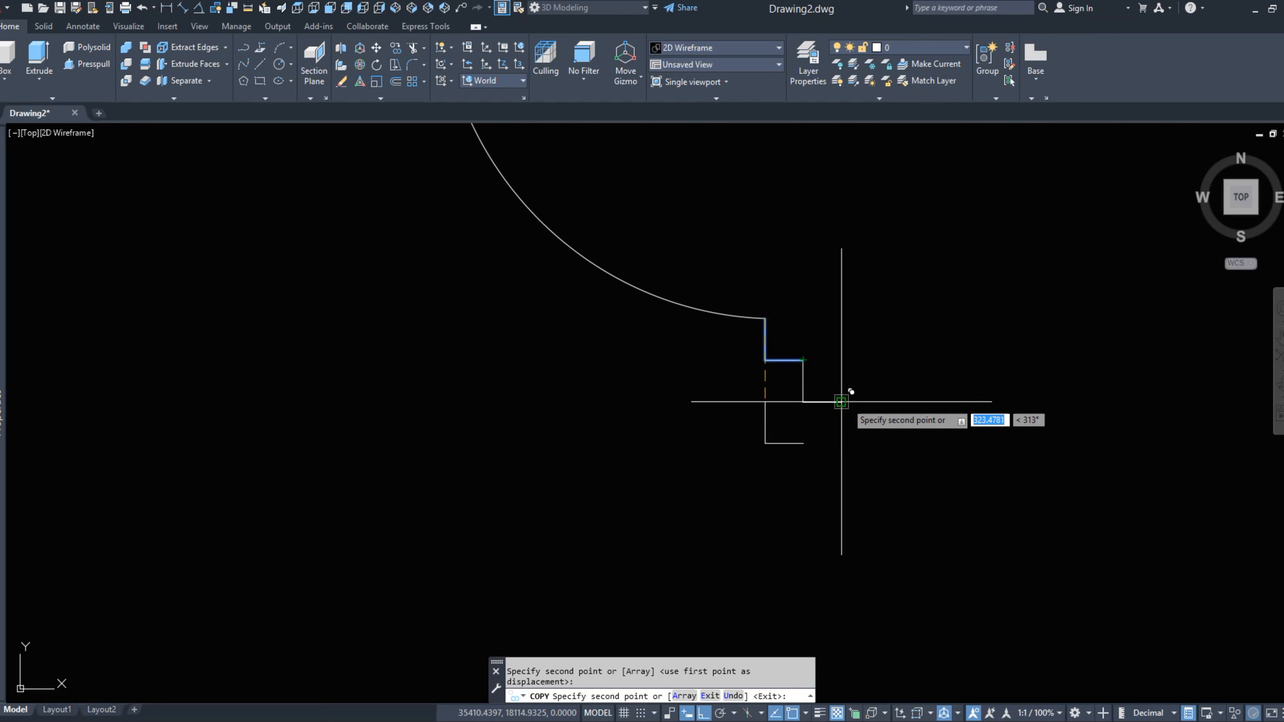
right_click(841, 403)
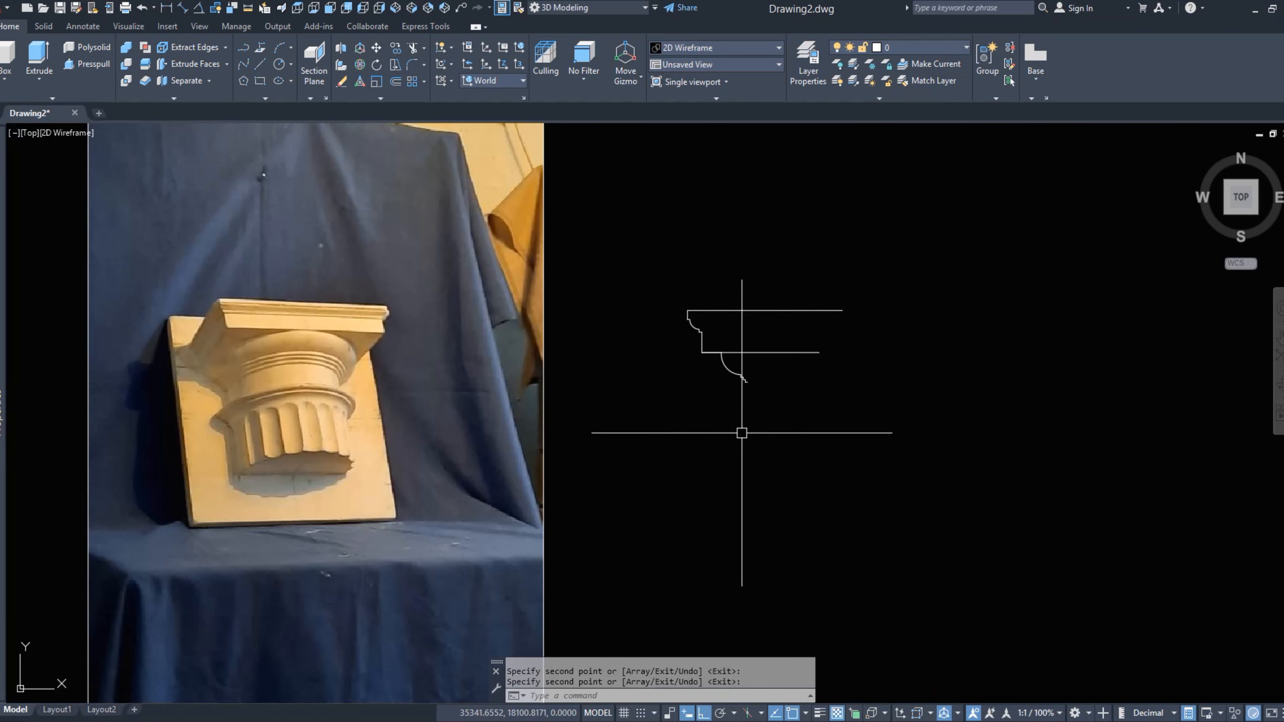
Draw a vertical neck line straight down from the end of the lowest stair step.
scroll(745, 399, up, 4)
text(l)
key(space)
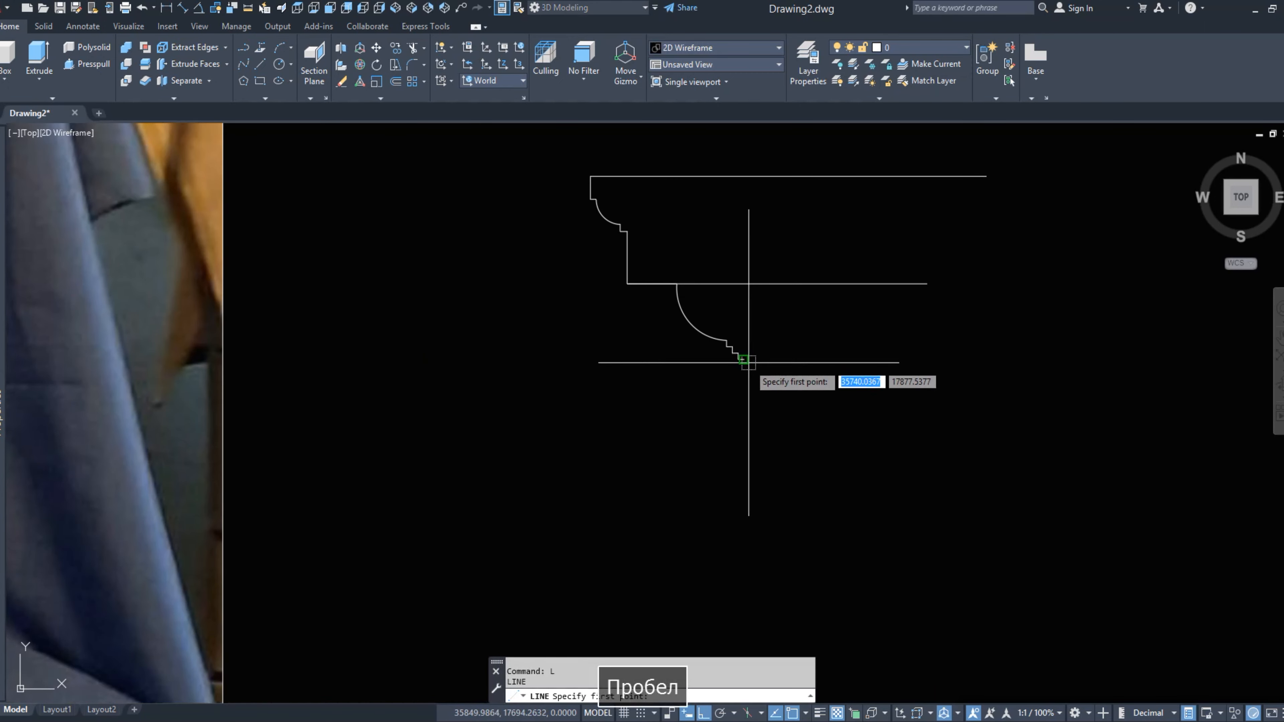
click(744, 359)
right_click(754, 404)
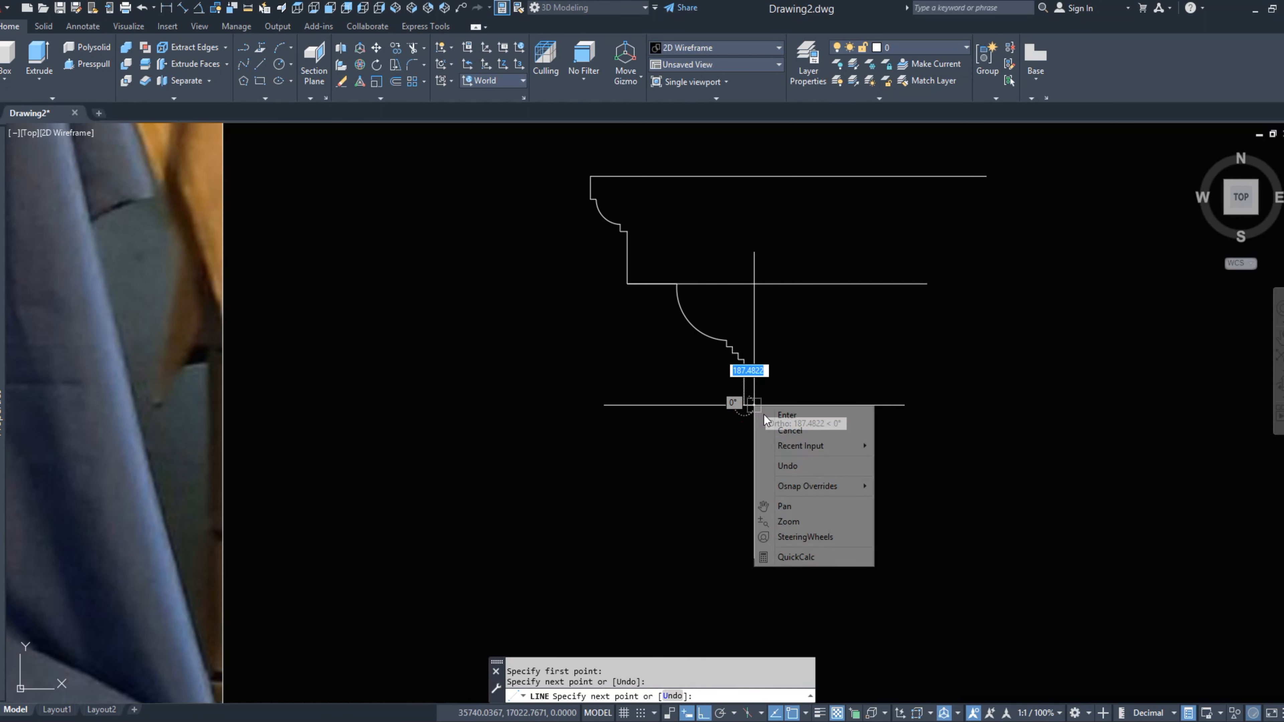
click(758, 427)
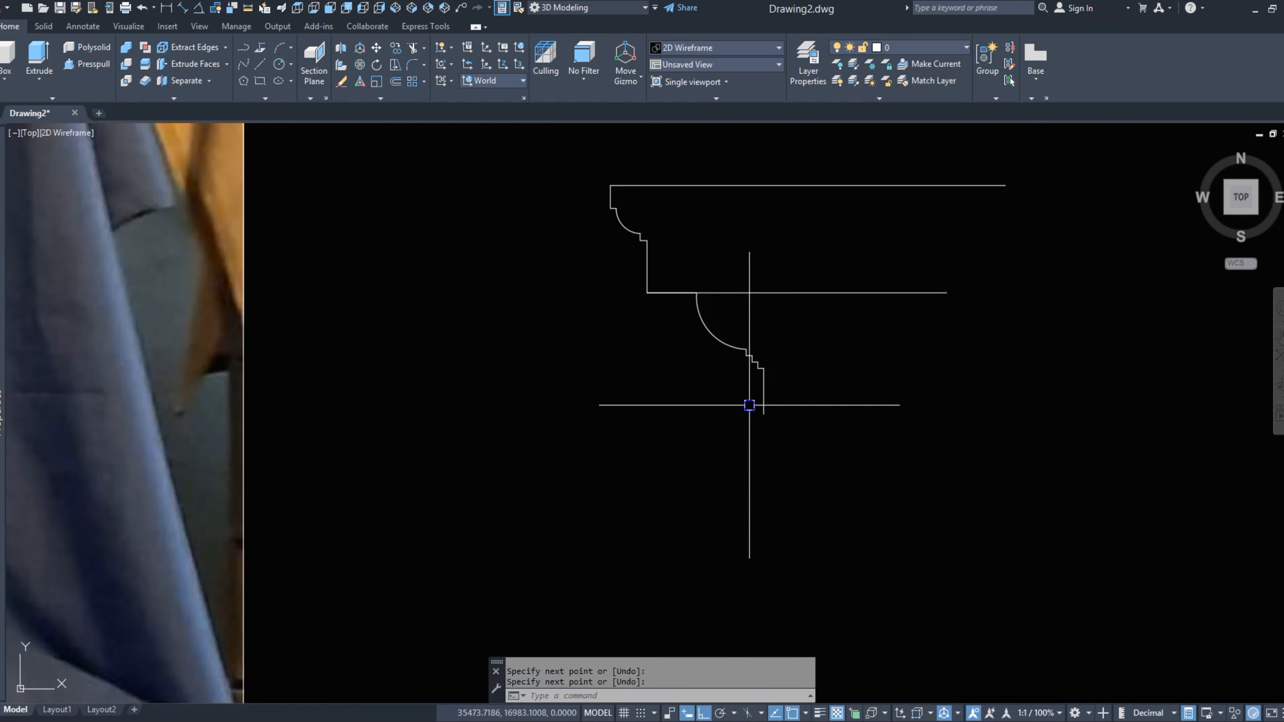
Draw a short horizontal line left from the neck line's lower end and a tiny vertical line down from it.
right_click(751, 404)
click(760, 415)
click(759, 415)
scroll(750, 417, up, 3)
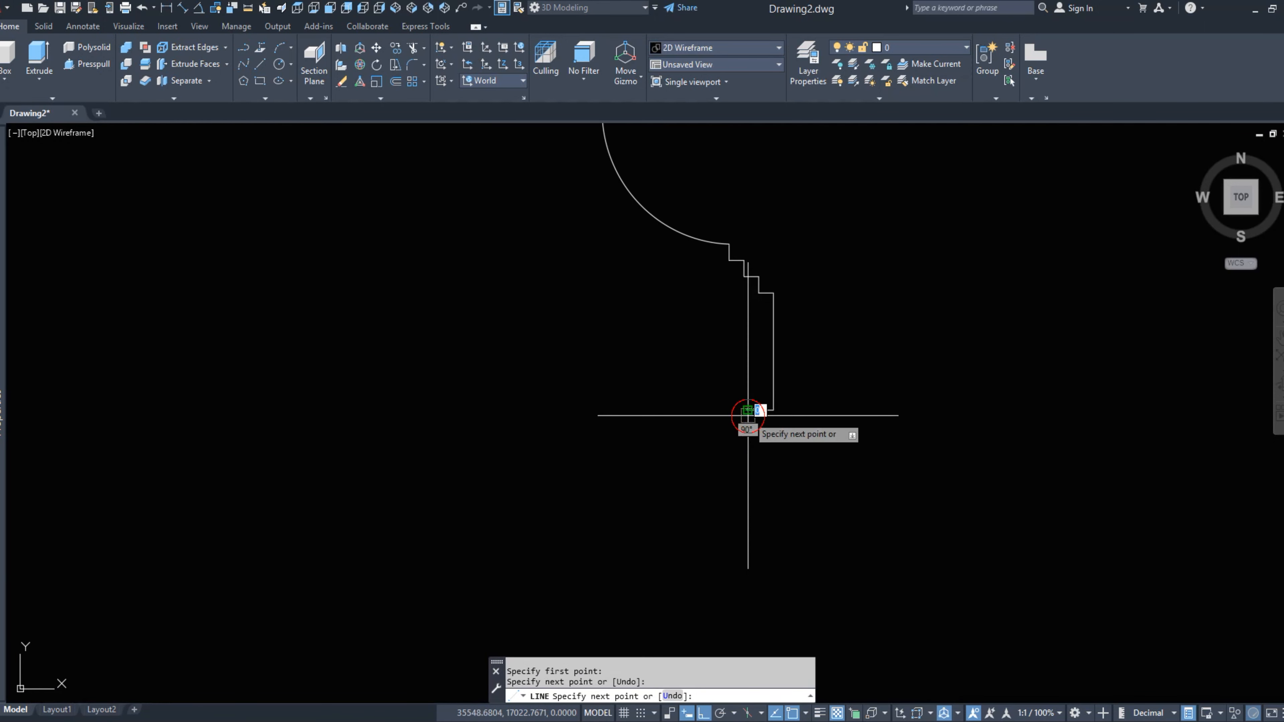
right_click(752, 414)
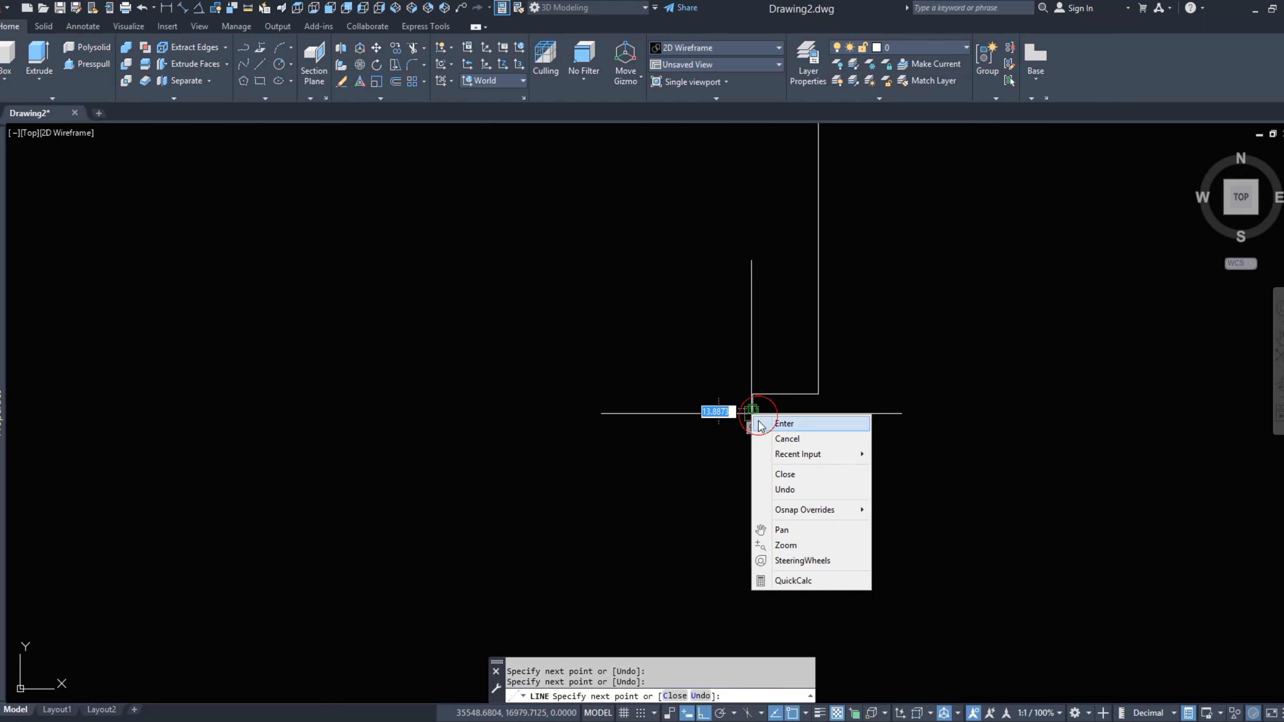
click(785, 424)
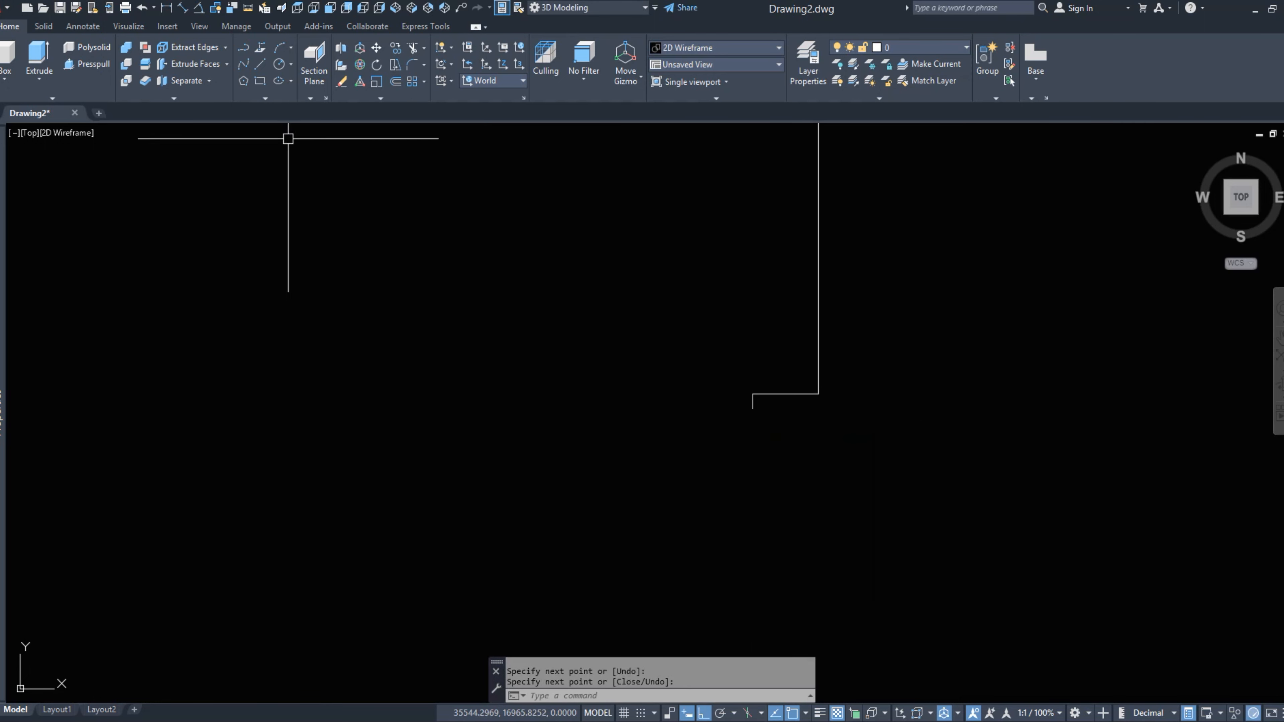
click(280, 47)
click(748, 410)
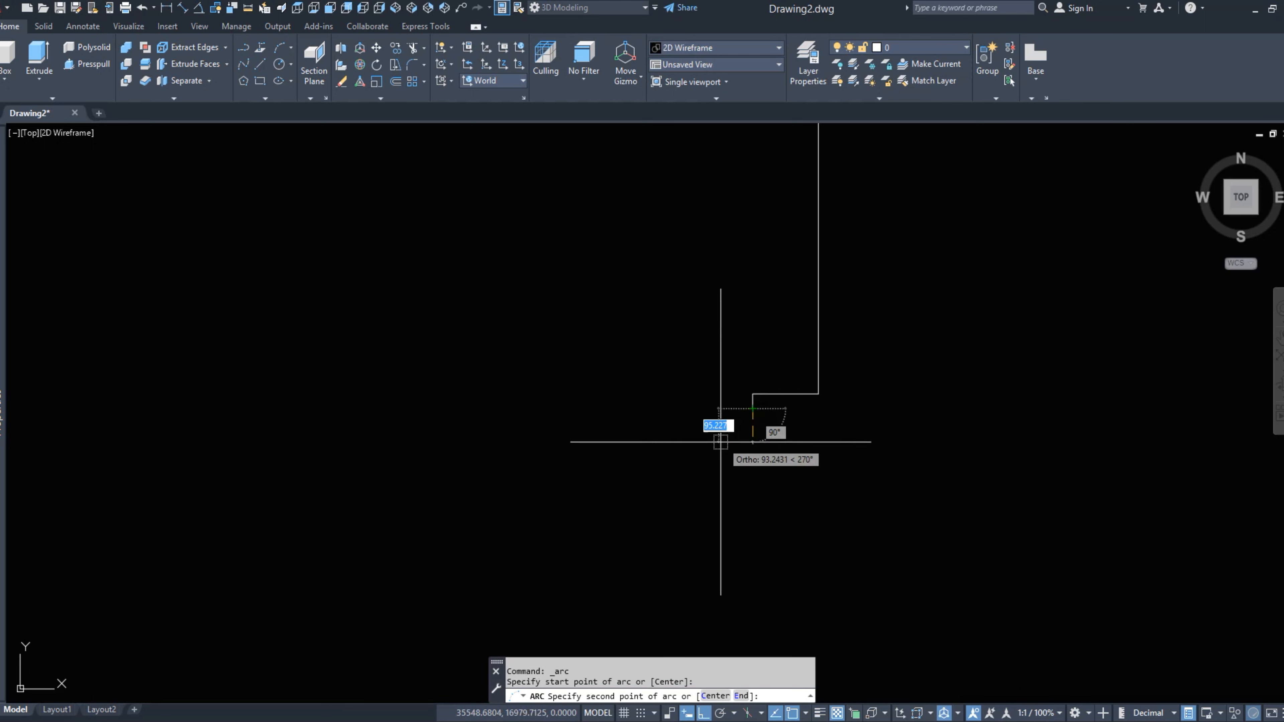
key(F8)
click(703, 443)
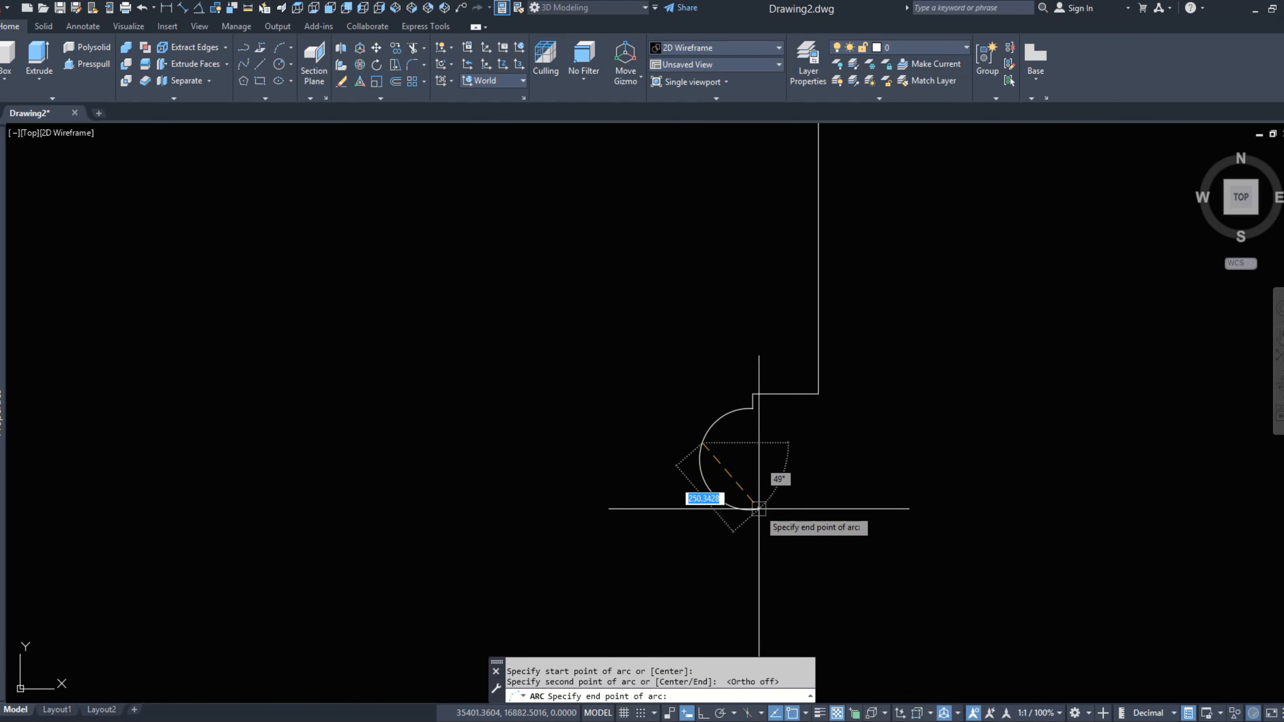
key(Escape)
Draw a vertical guide line straight down from the tiny vertical line's lower end below the neck.
text(L)
key(space)
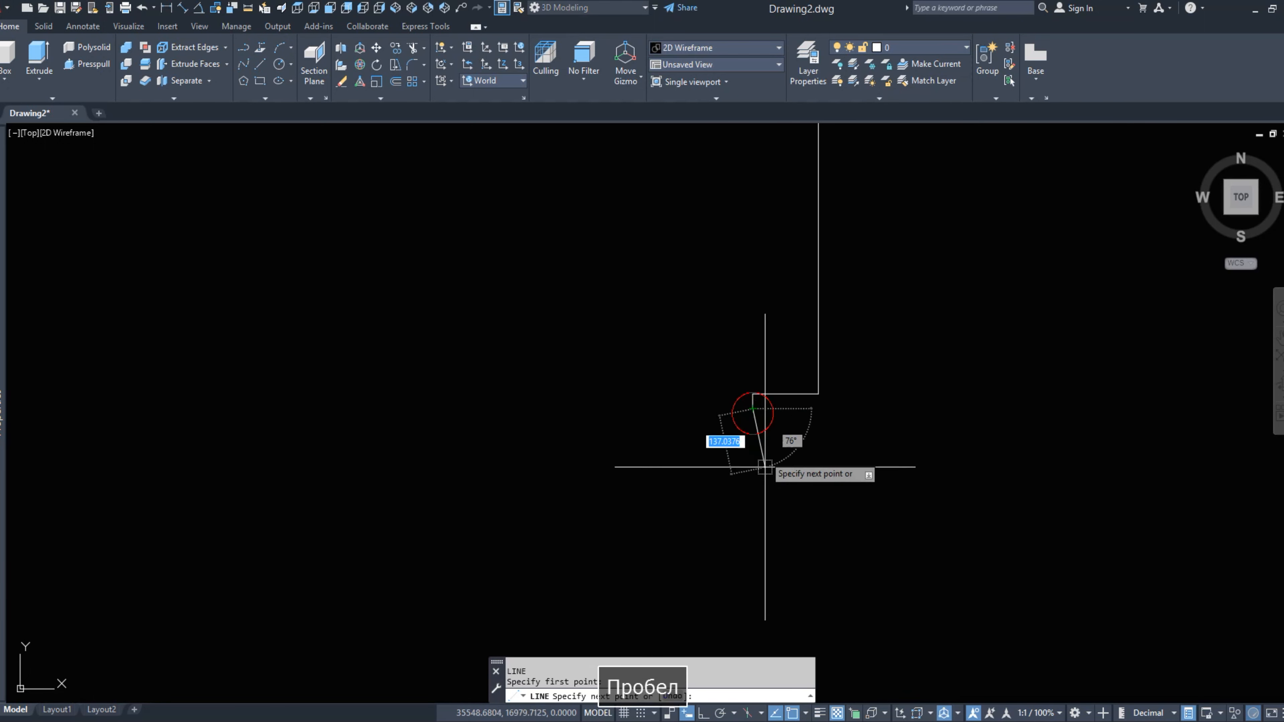
key(Escape)
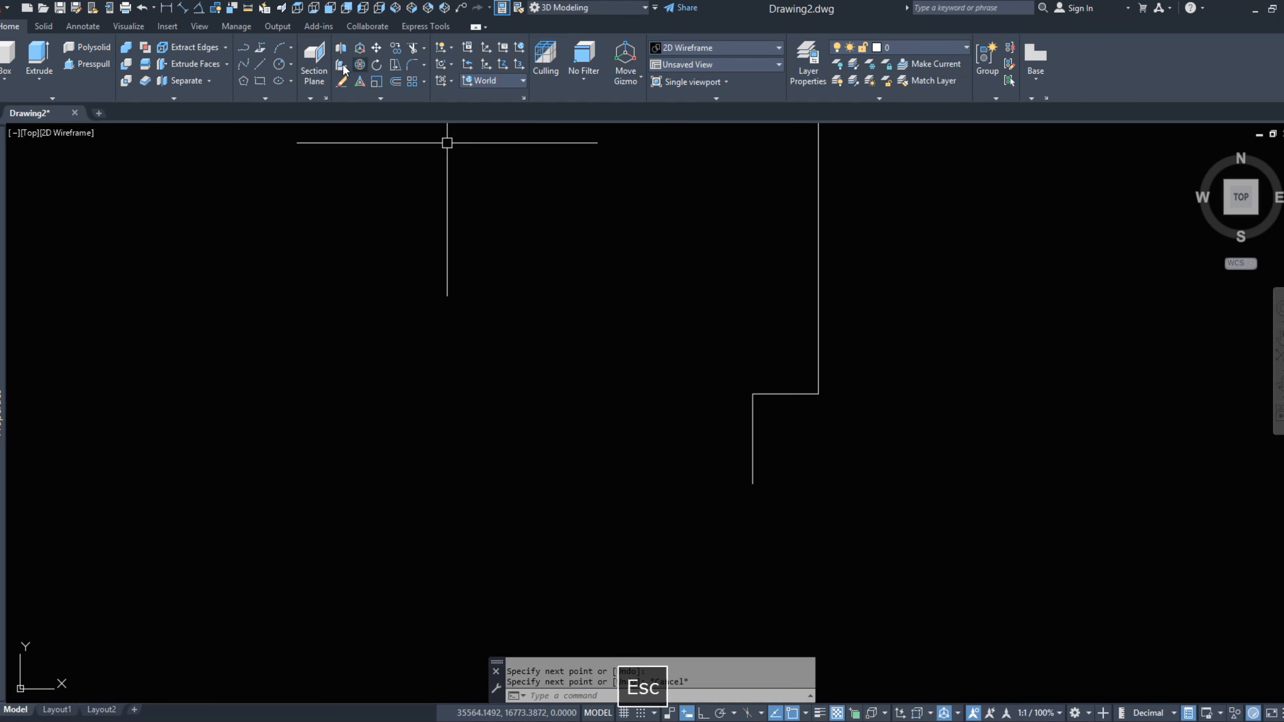
Draw a circle centred on the guide line's midpoint and resize it to reach the guide line's upper end.
click(277, 65)
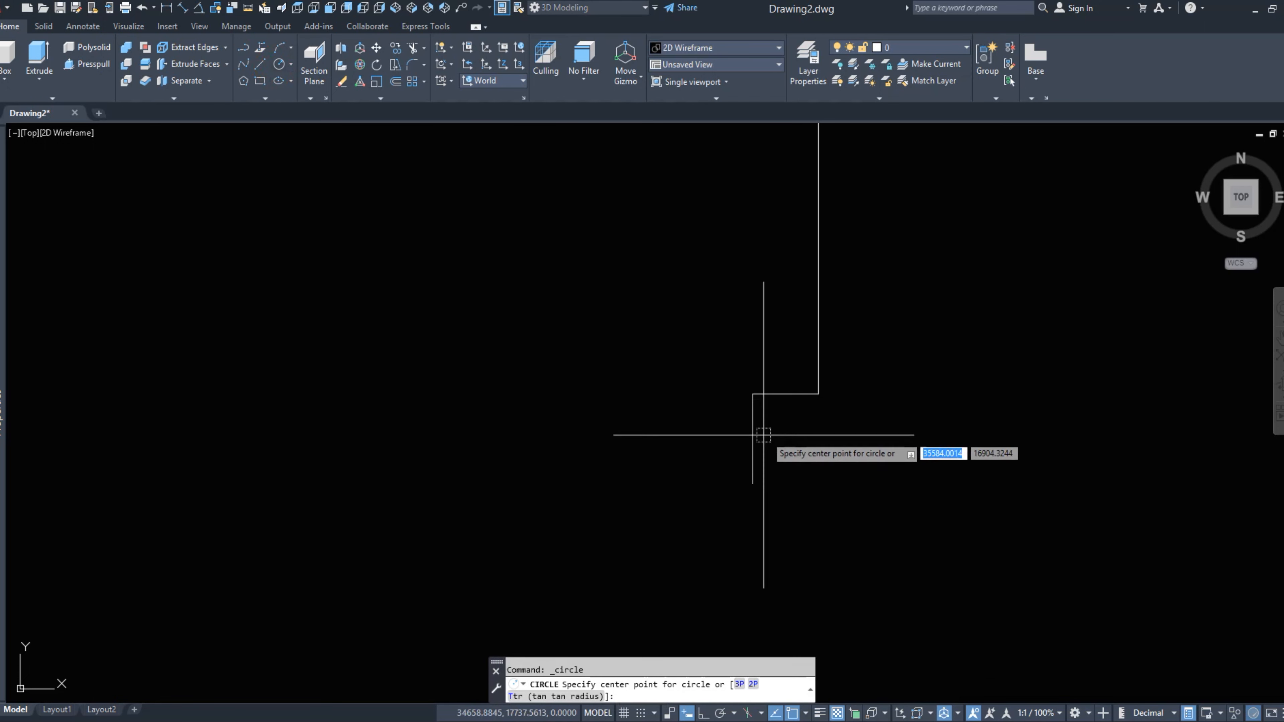
click(753, 444)
click(754, 401)
click(754, 407)
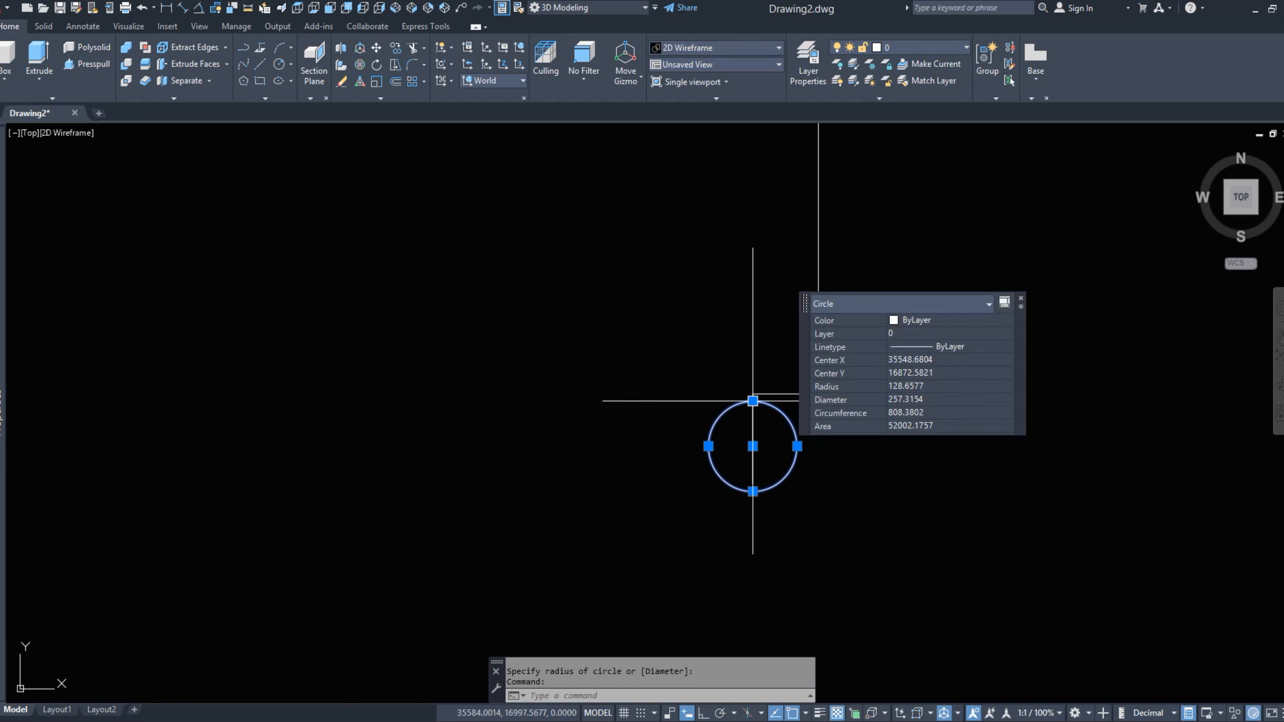
click(753, 409)
key(Escape)
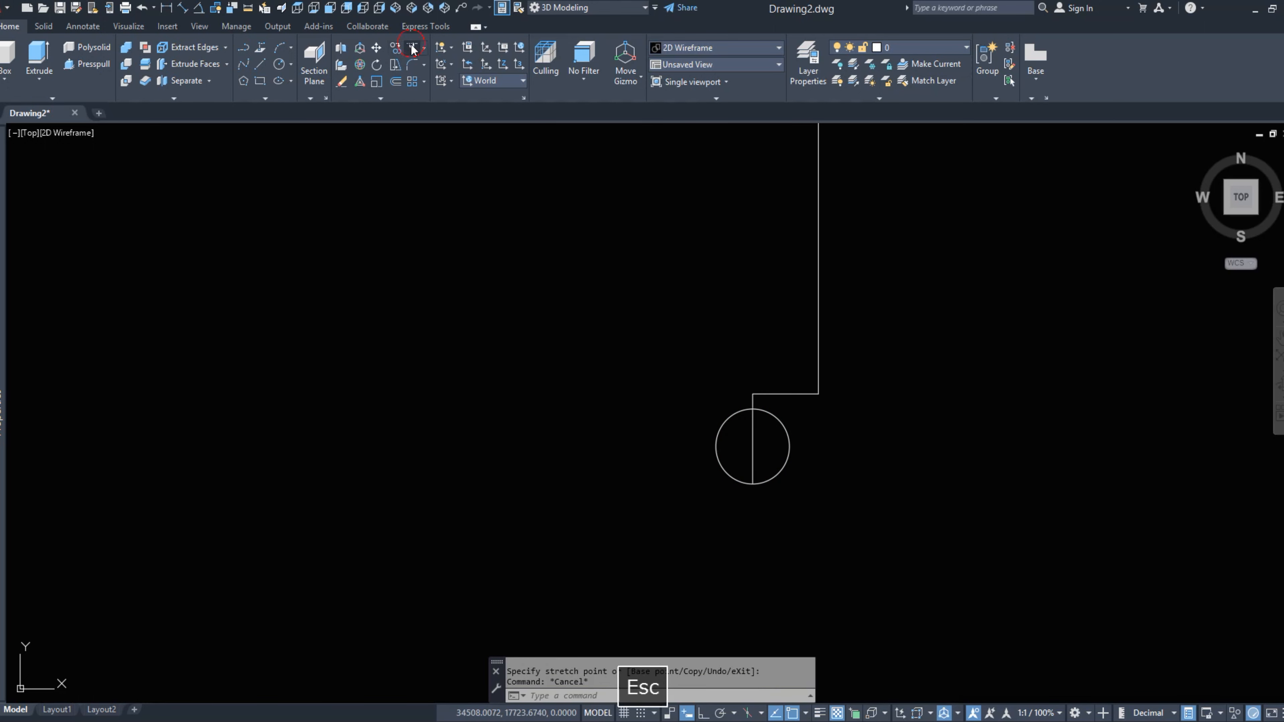
Trim away the circle's right half and the guide line inside it, leaving the left semicircle.
click(413, 48)
click(785, 436)
click(754, 433)
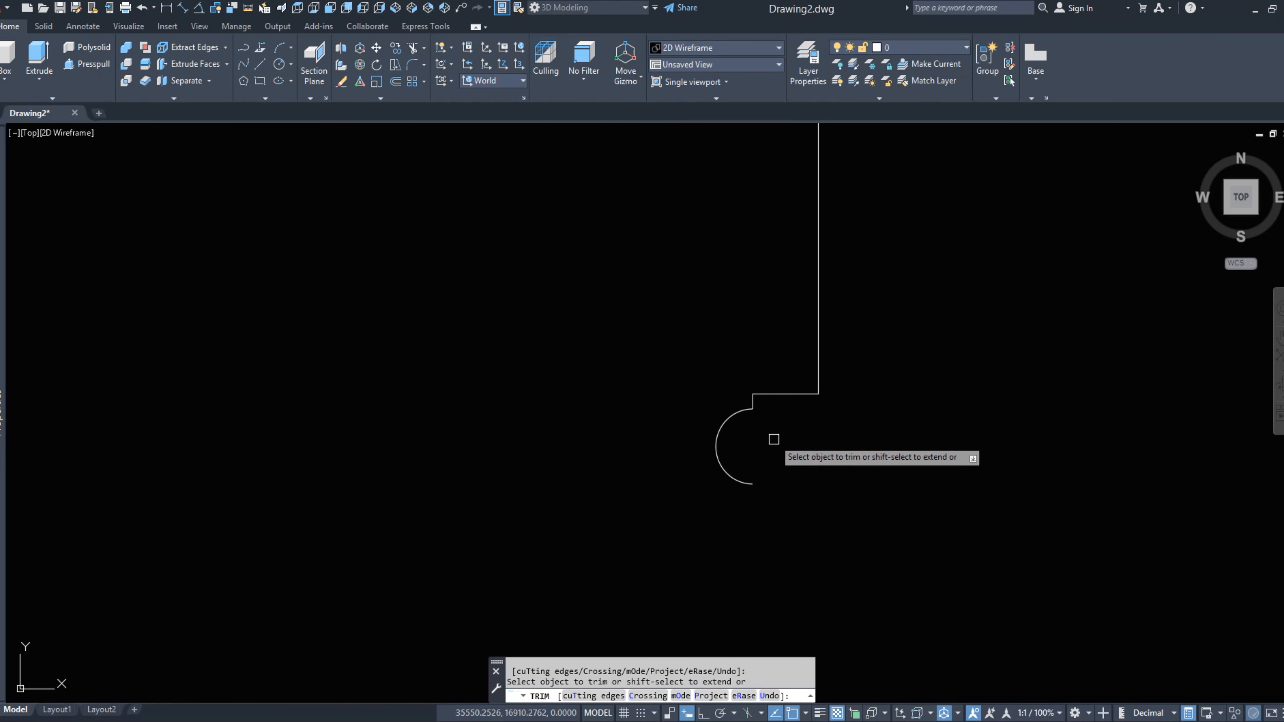
right_click(774, 440)
click(794, 448)
key(Delete)
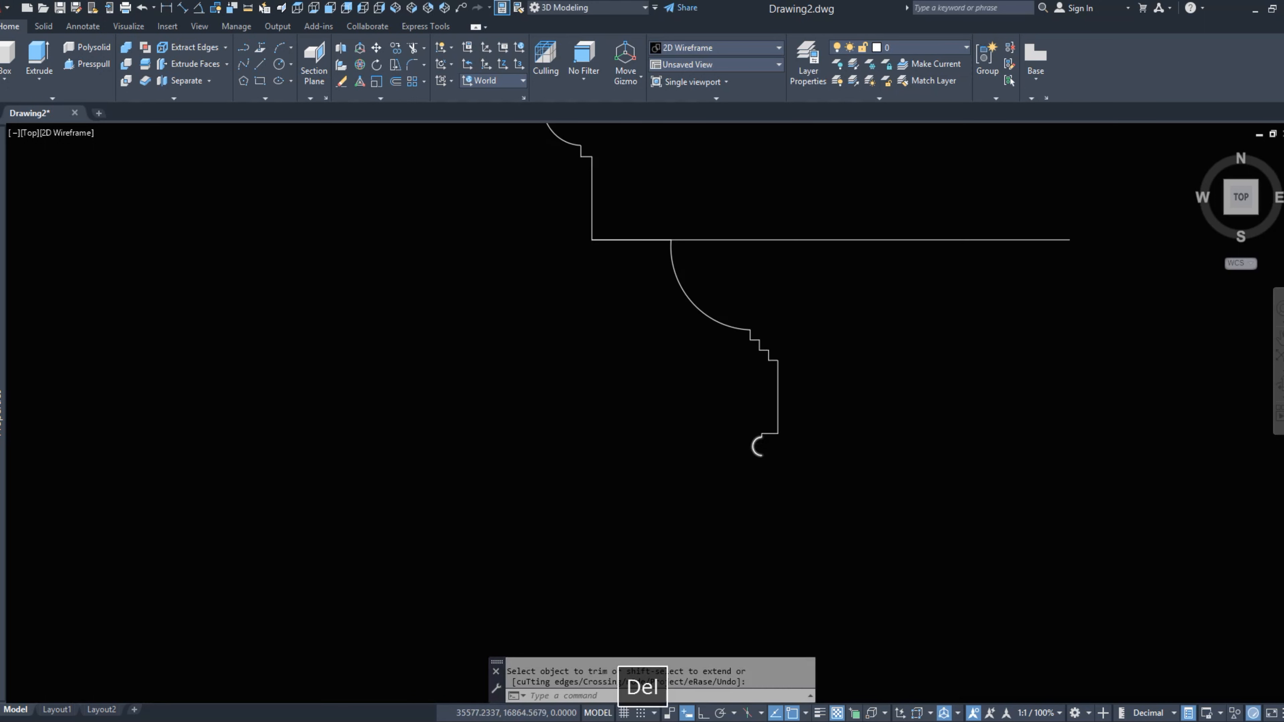
Stretch the semicircle's lower end straight down to enlarge the bead.
middle_drag(759, 448, 840, 434)
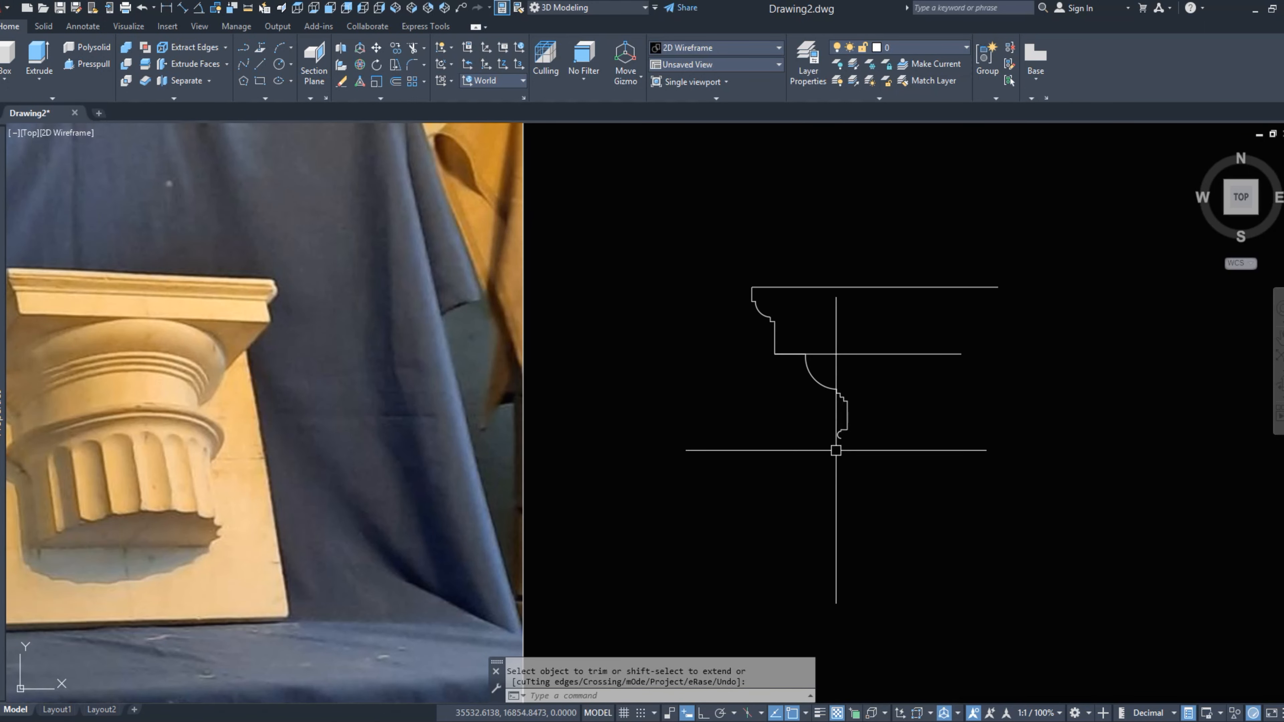
scroll(843, 450, up, 4)
click(835, 398)
click(824, 384)
click(840, 391)
scroll(837, 404, up, 1)
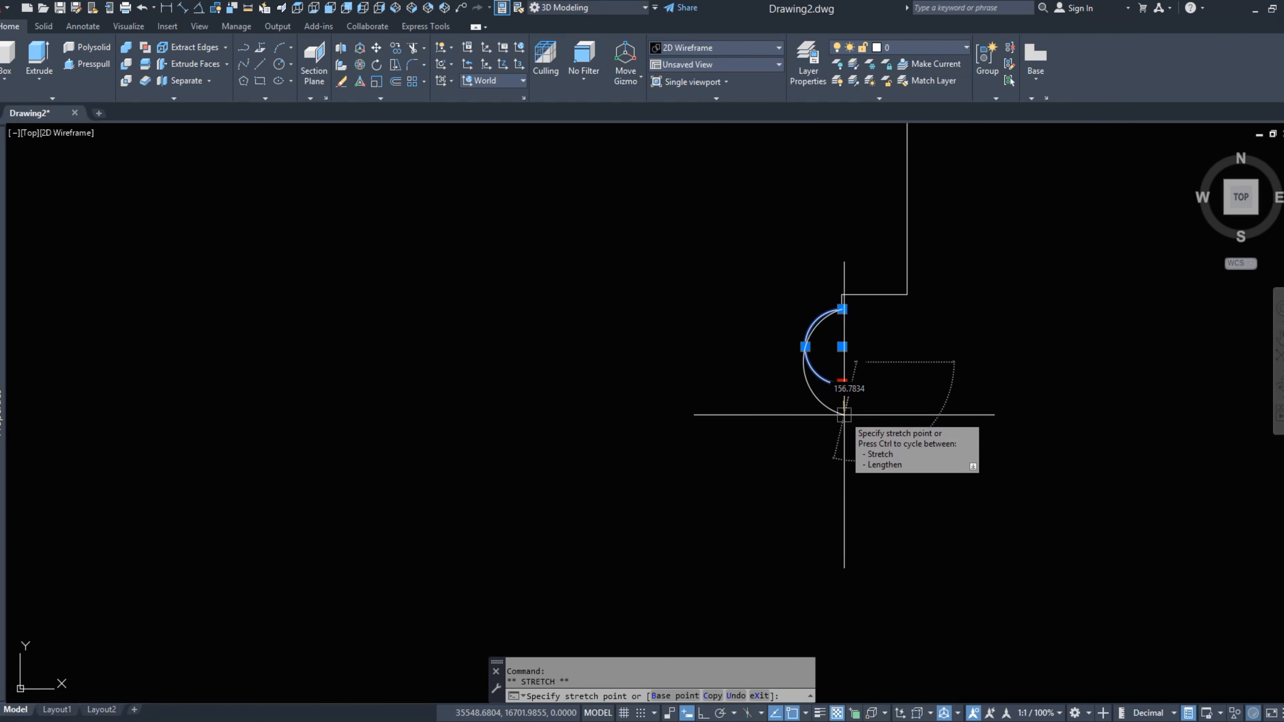
click(844, 404)
key(Escape)
scroll(817, 451, down, 9)
scroll(814, 450, down, 2)
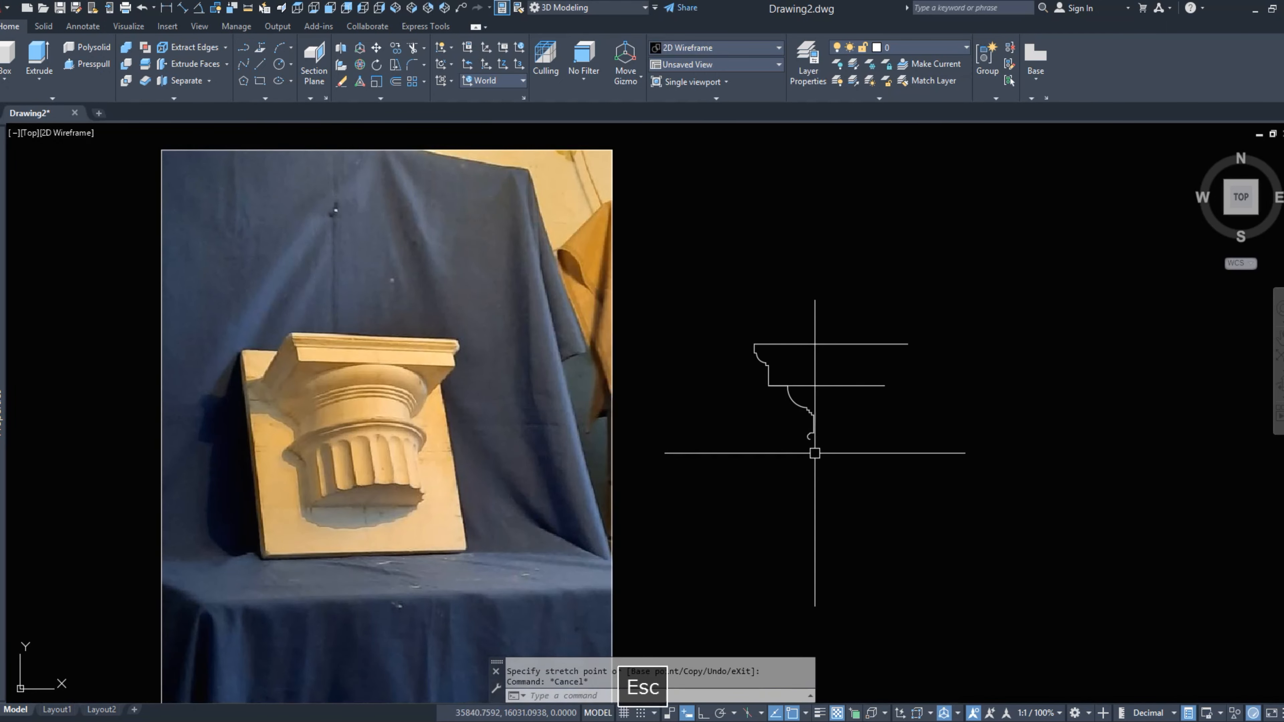
Draw a vertical line about 33 units long down from the bead's lower end and a short horizontal line right.
scroll(809, 444, up, 2)
scroll(811, 443, up, 7)
text(L)
key(space)
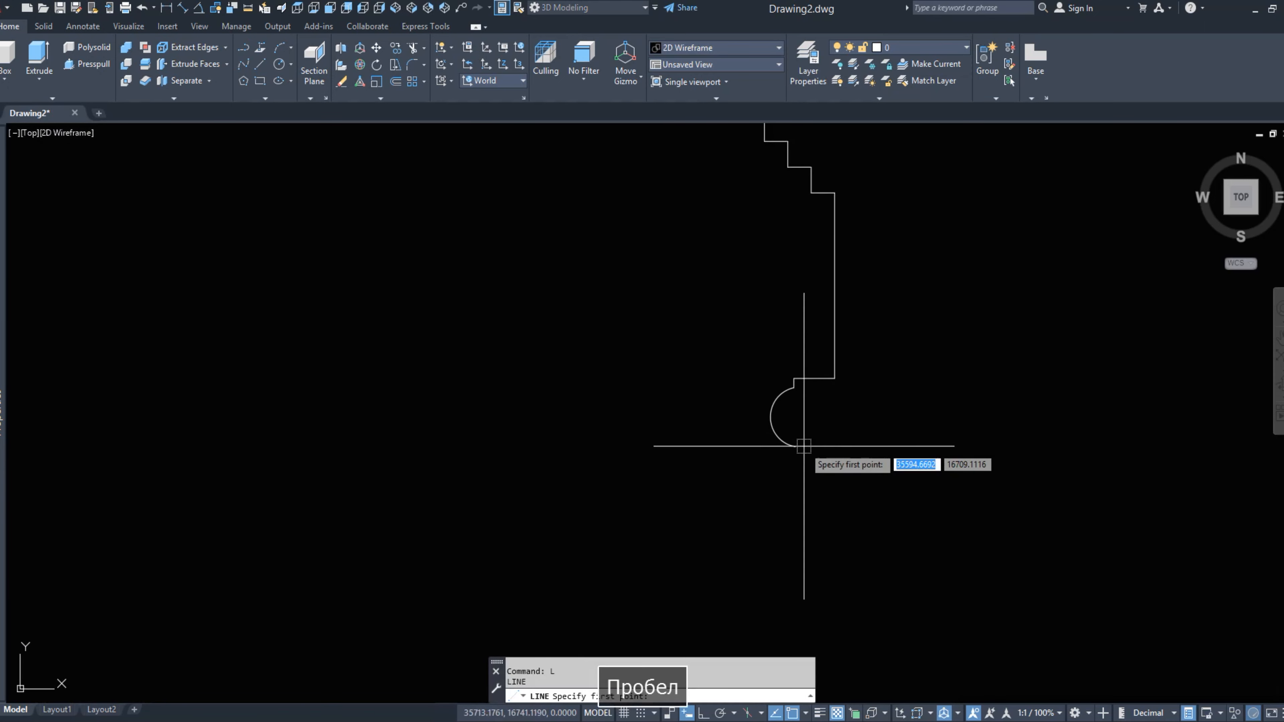
scroll(801, 445, up, 4)
scroll(786, 460, up, 2)
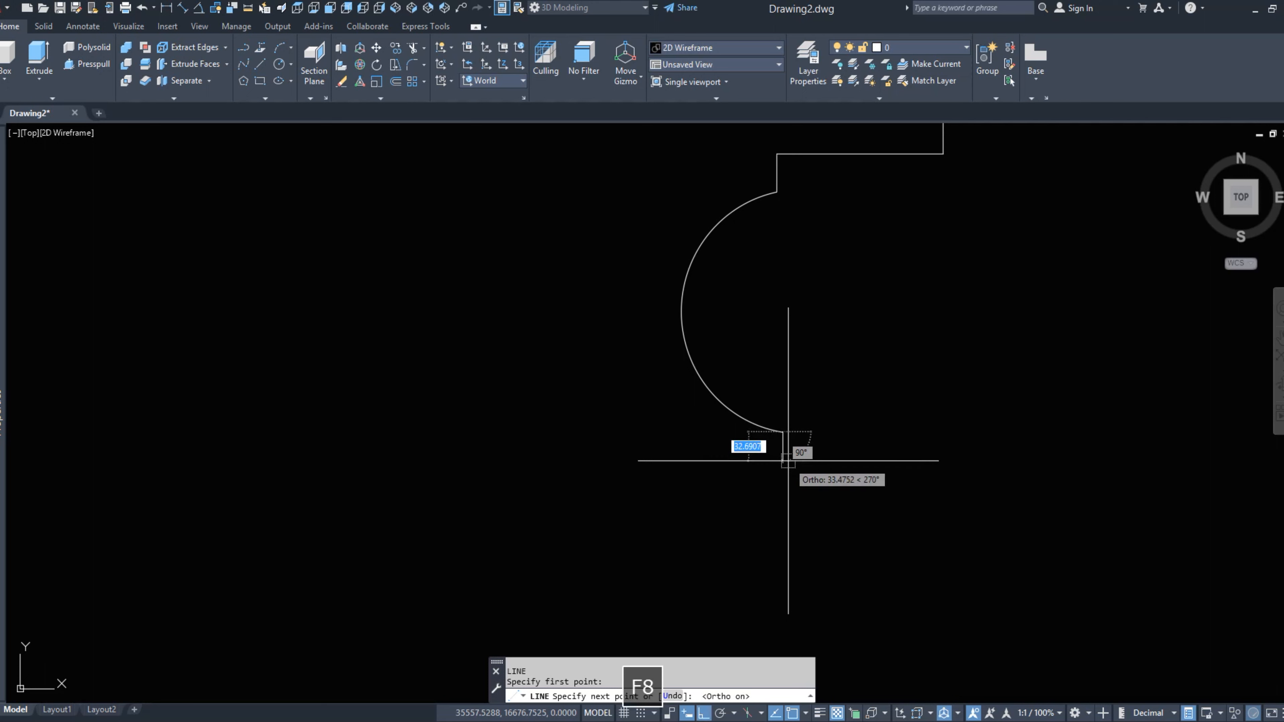
click(817, 466)
right_click(816, 466)
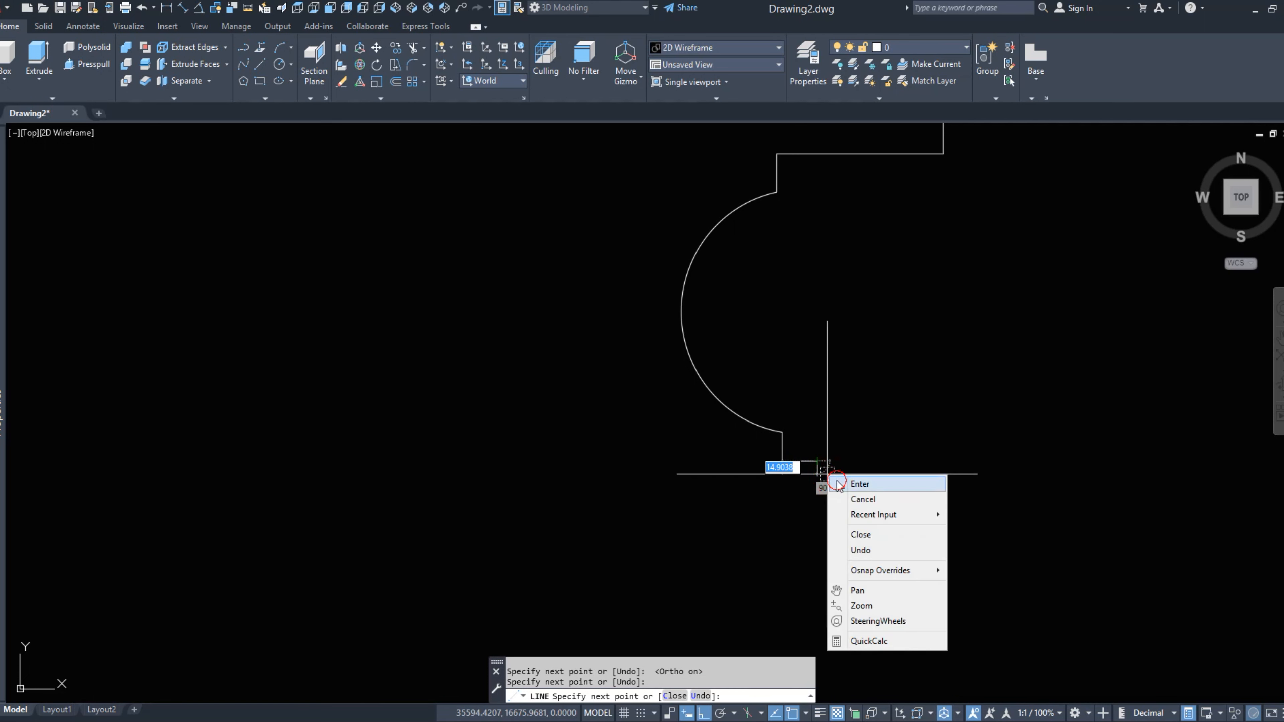
click(857, 482)
scroll(829, 448, down, 4)
scroll(831, 447, down, 4)
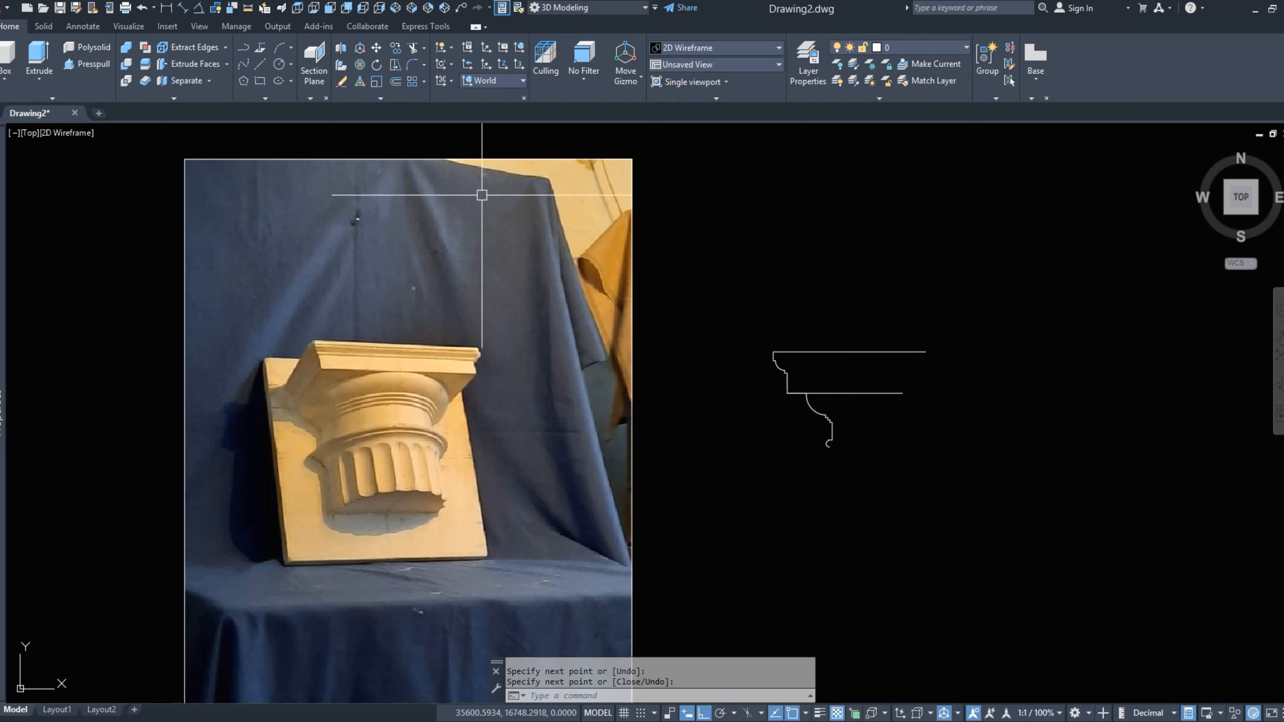
Draw a three-point arc curving down and right from the end of the short horizontal line below the bead.
click(280, 49)
scroll(837, 439, up, 5)
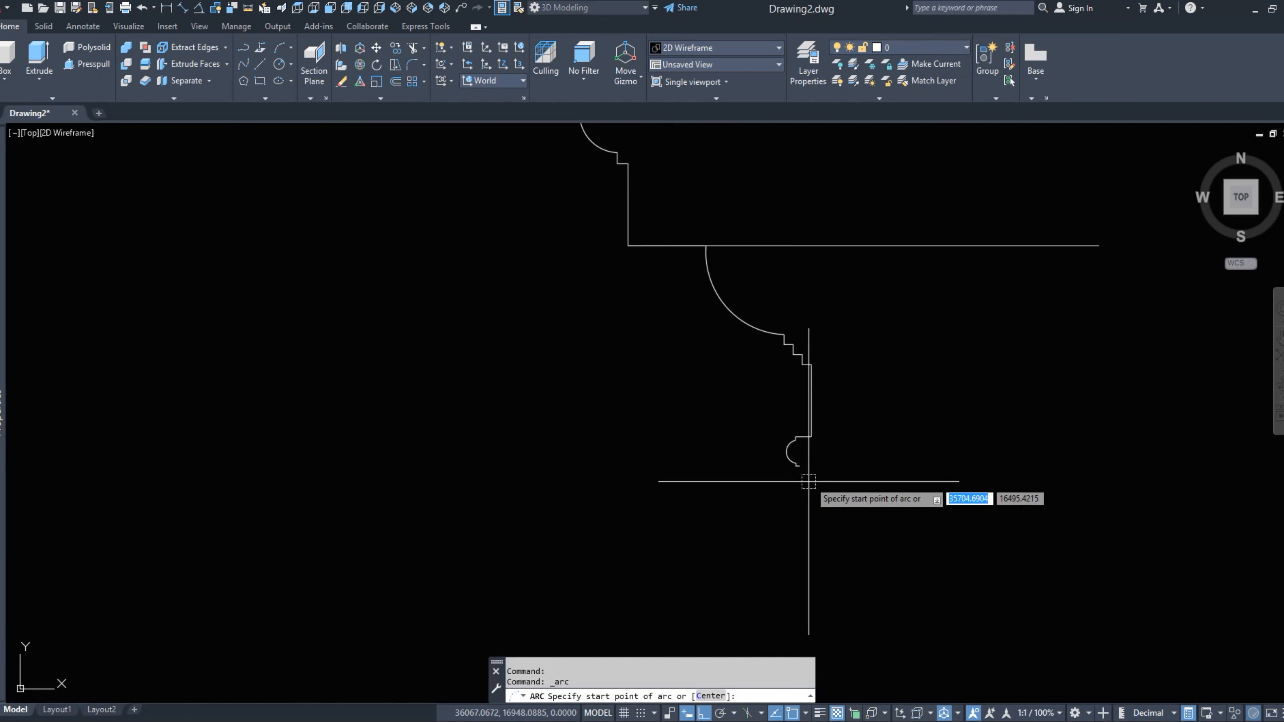
click(809, 450)
key(F8)
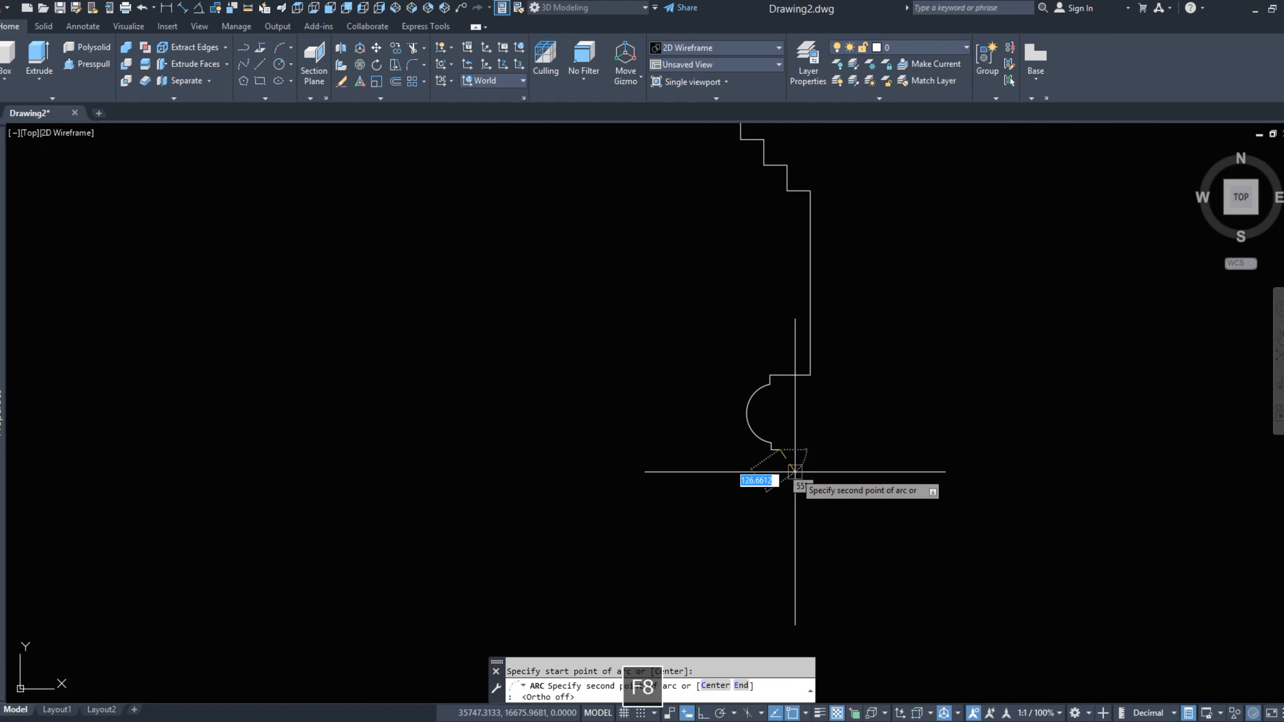
click(806, 478)
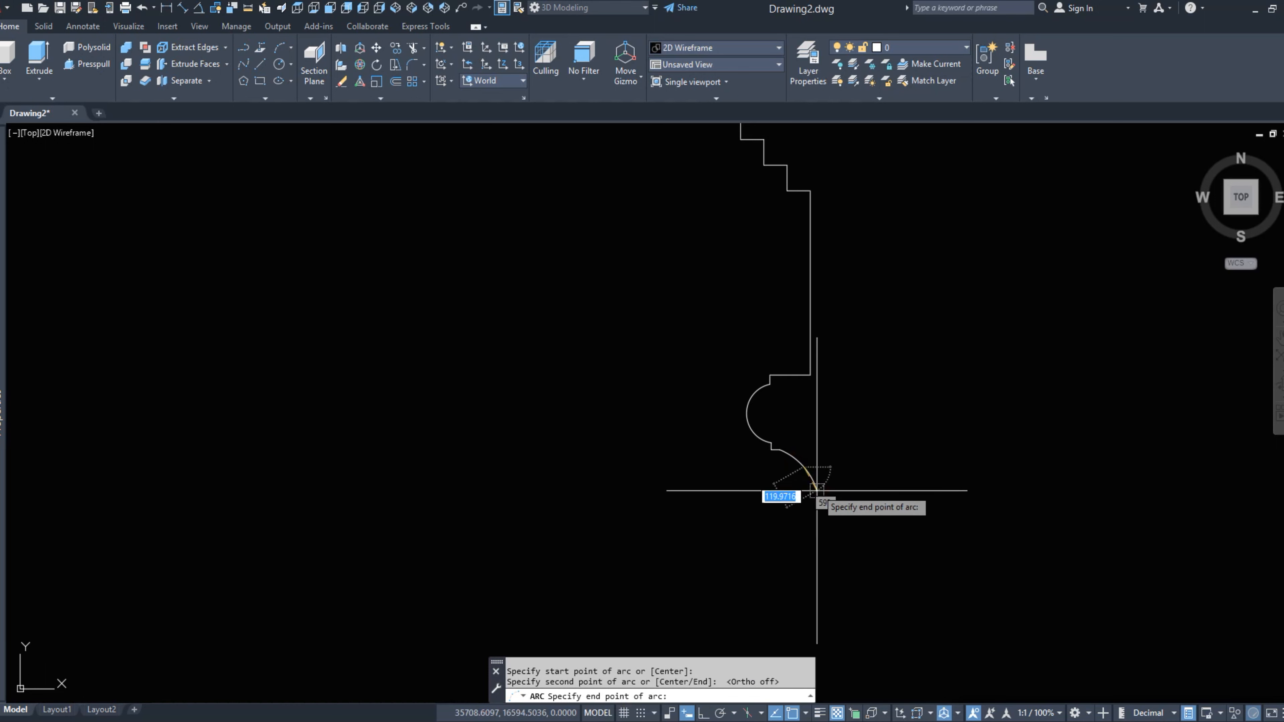
click(818, 507)
key(F8)
scroll(806, 428, down, 8)
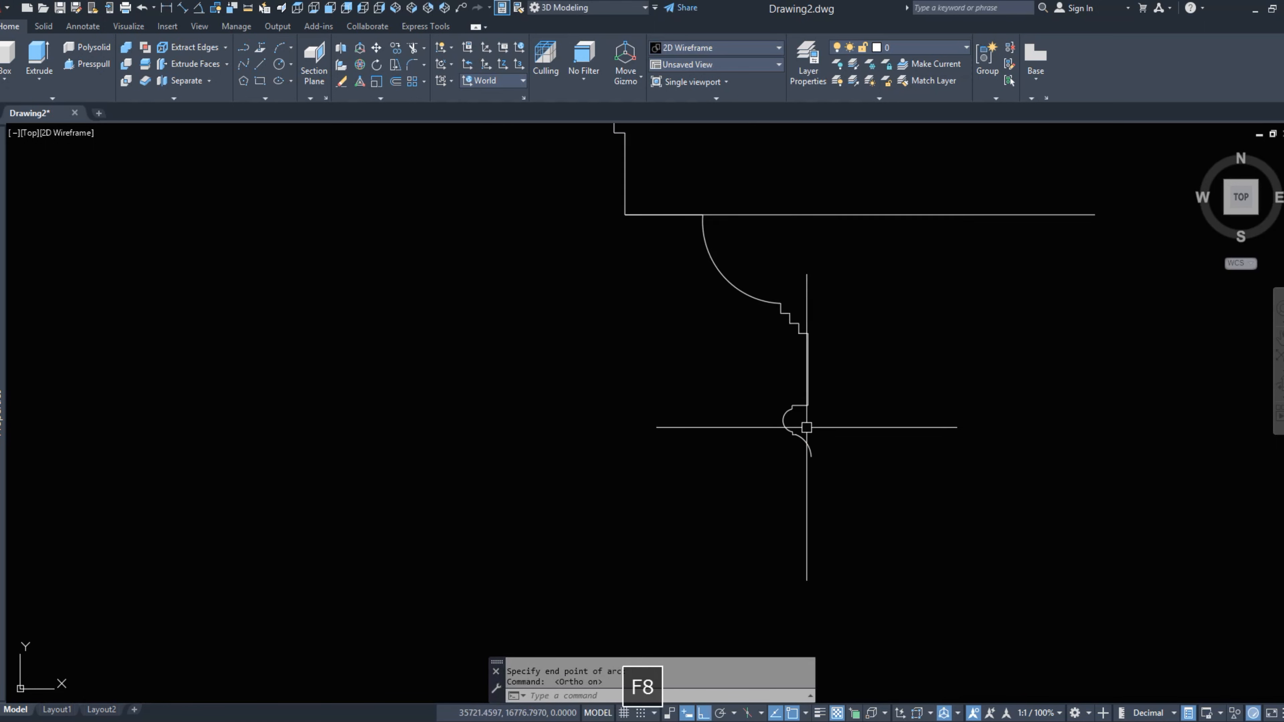
Draw the shaft's vertical line down from the arc's lower end and a horizontal base line to the right.
text(l)
key(space)
click(807, 435)
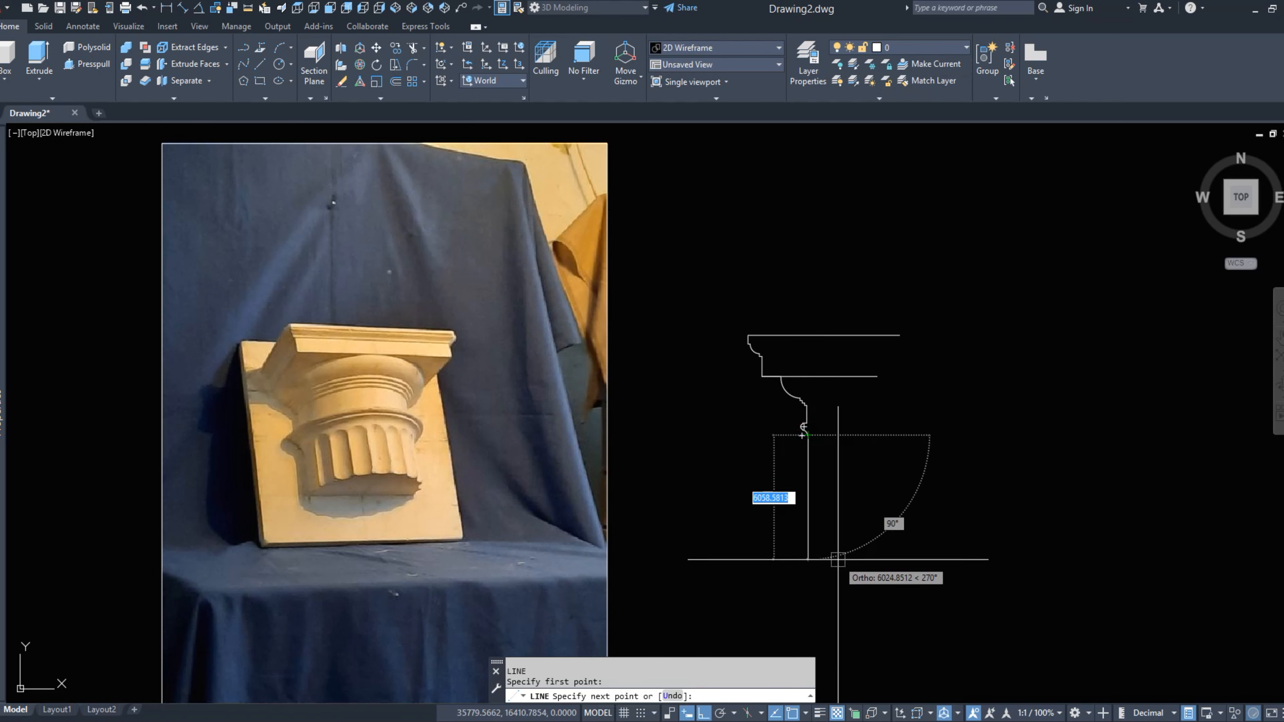
click(835, 532)
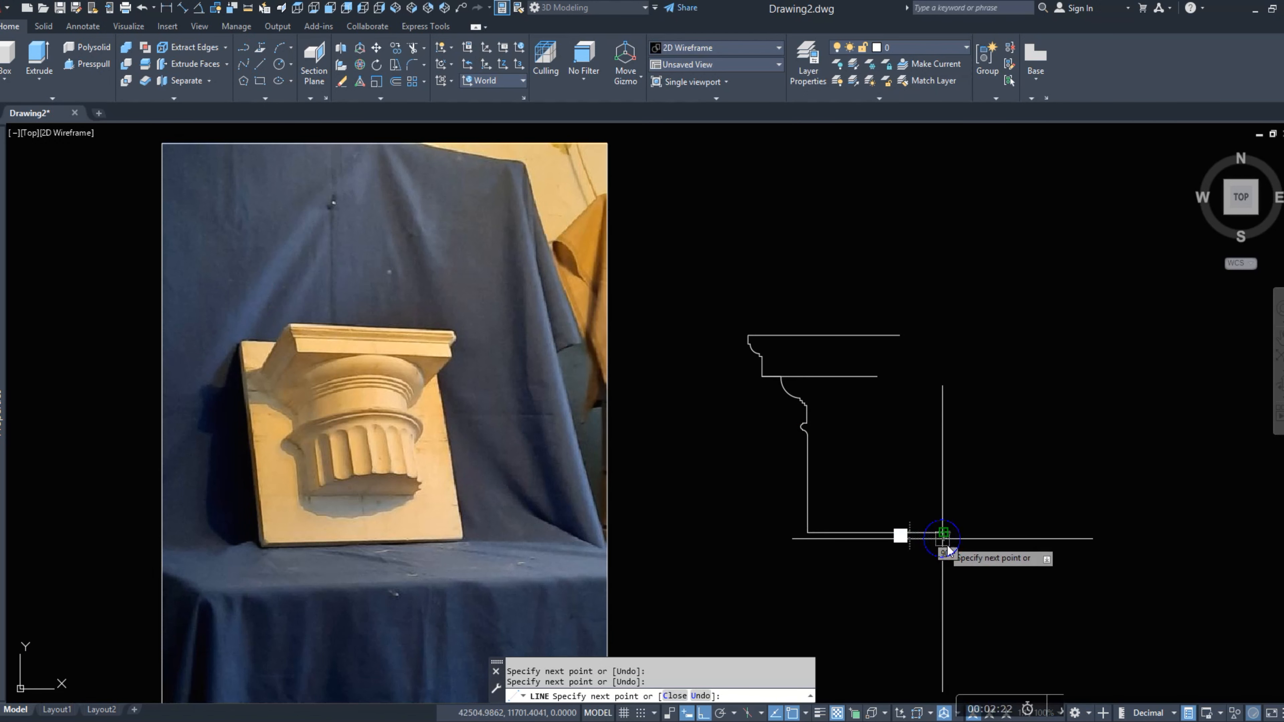
click(869, 532)
key(Return)
right_click(873, 393)
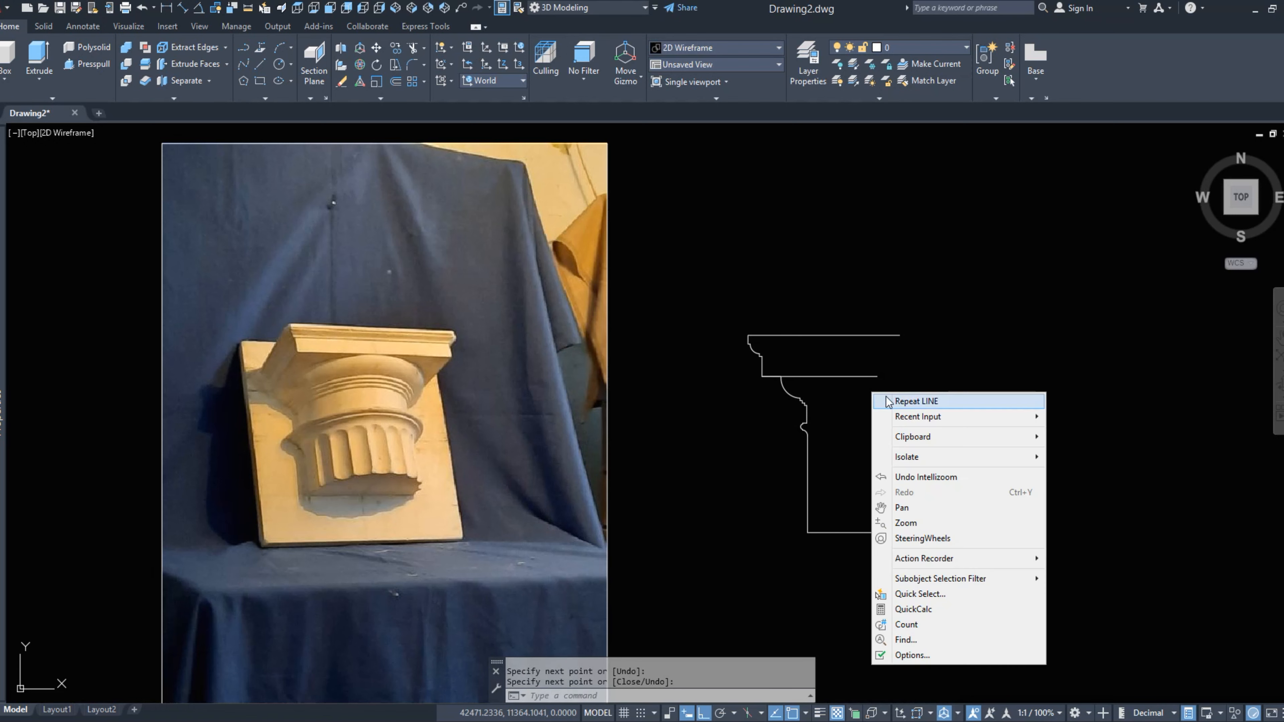
click(916, 400)
click(877, 375)
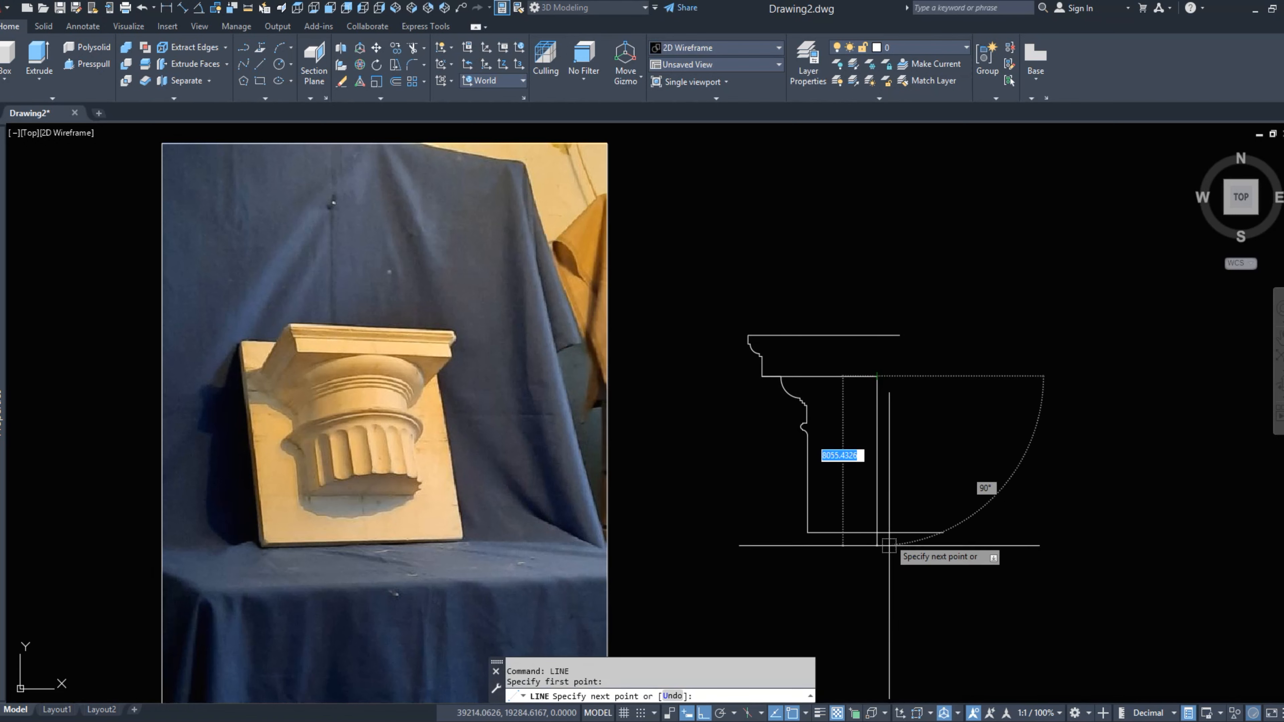
key(Escape)
Stretch the right end of the abacus's lower horizontal line to align with the end of the top line.
click(876, 376)
click(877, 376)
click(898, 378)
key(Escape)
Draw a vertical axis line from the stretched line's right end down past the base line.
right_click(898, 383)
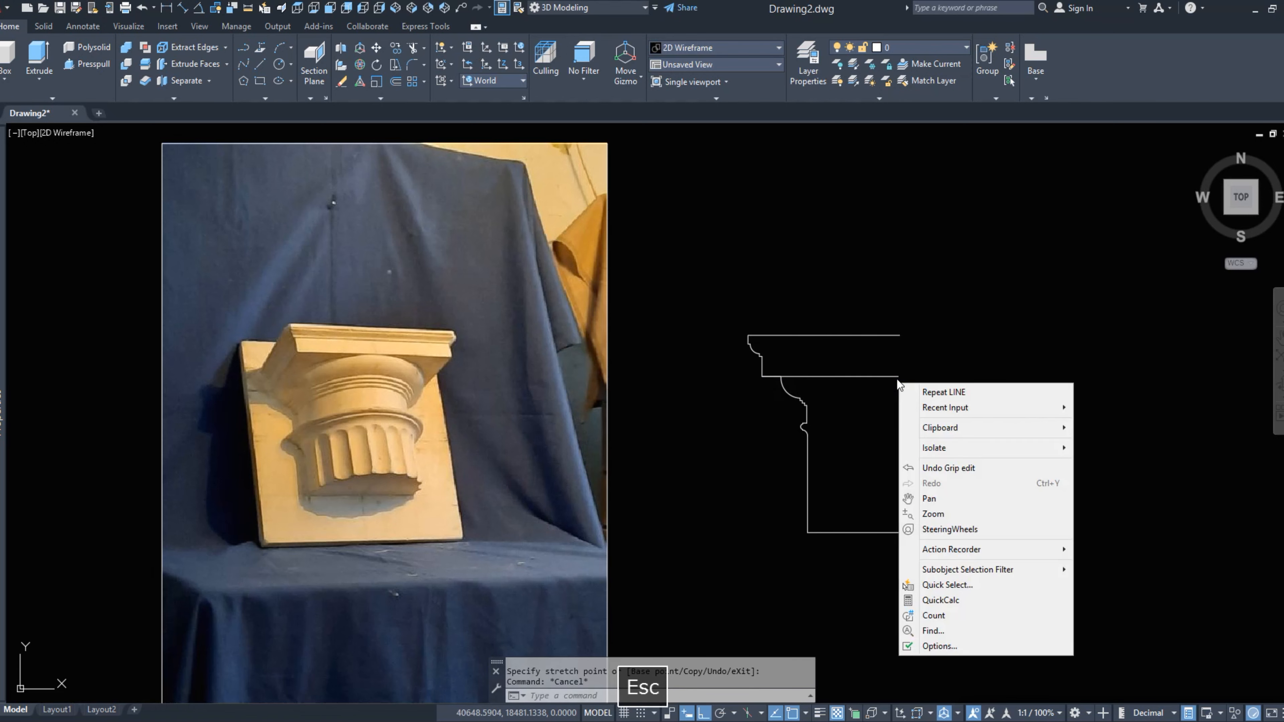
click(916, 392)
click(898, 376)
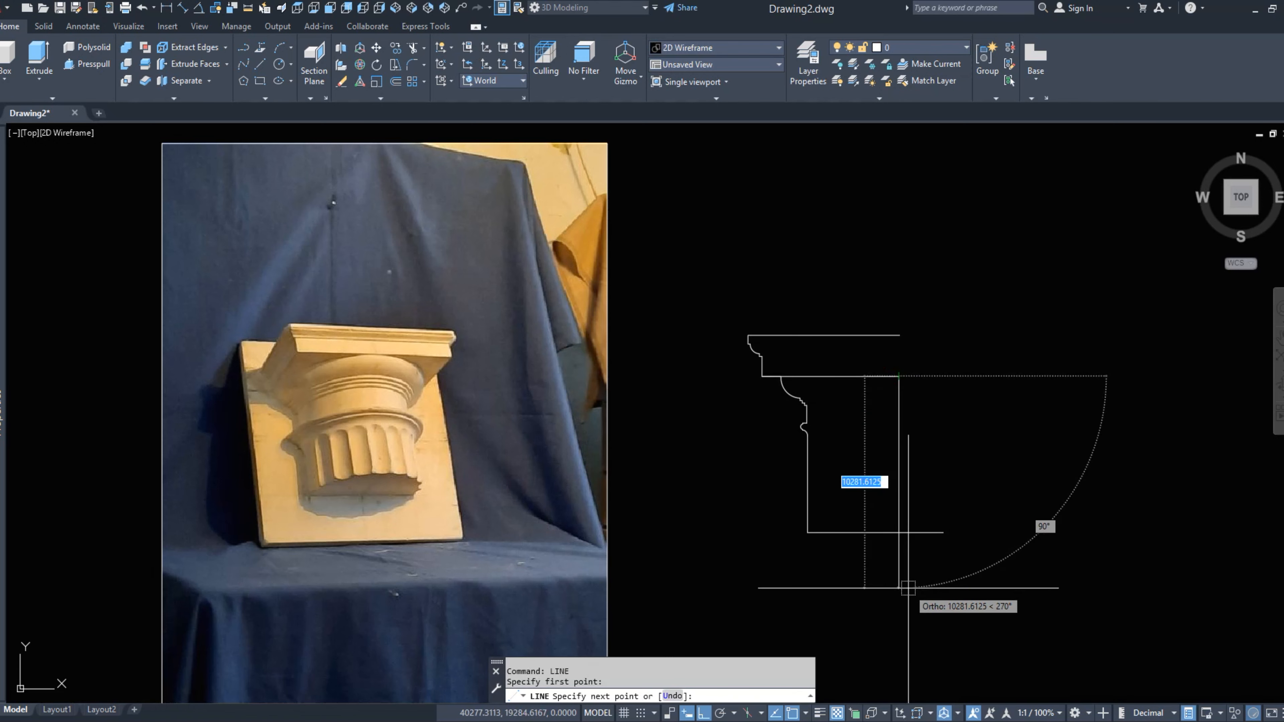
click(908, 587)
key(Escape)
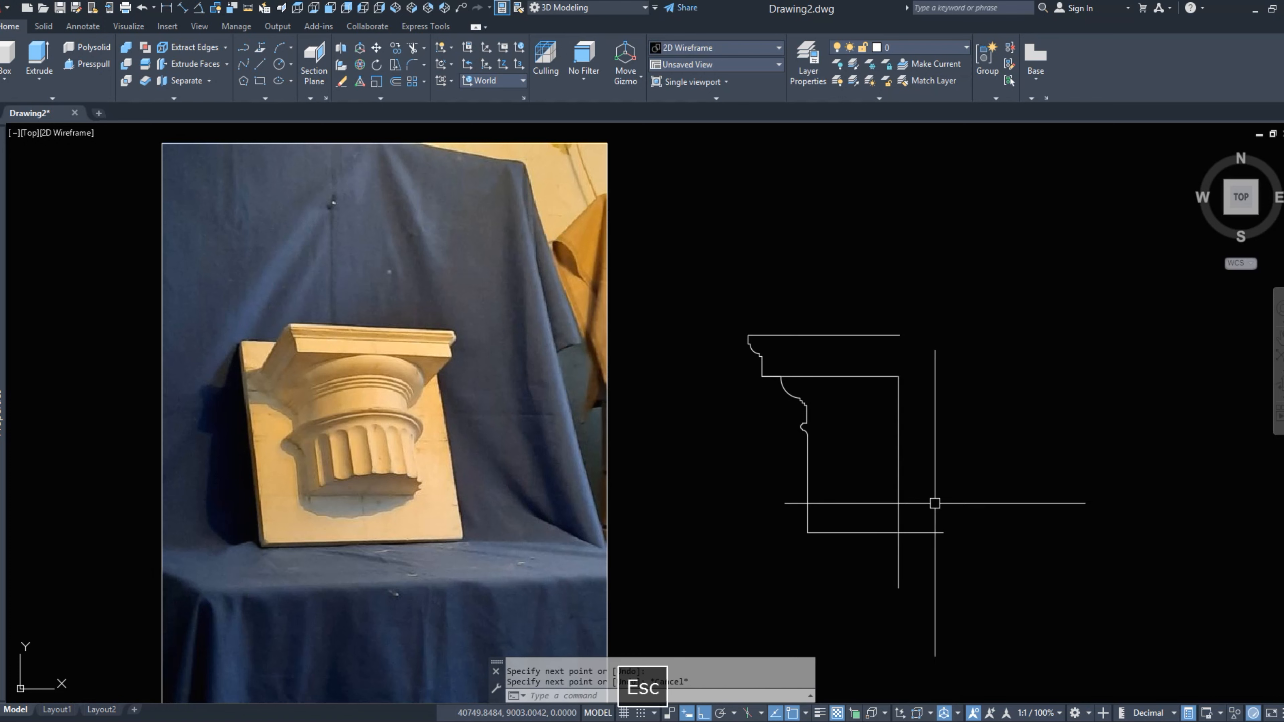
Draw a vertical line from the axis line's upper end up past the profile's top line.
middle_drag(903, 488, 853, 484)
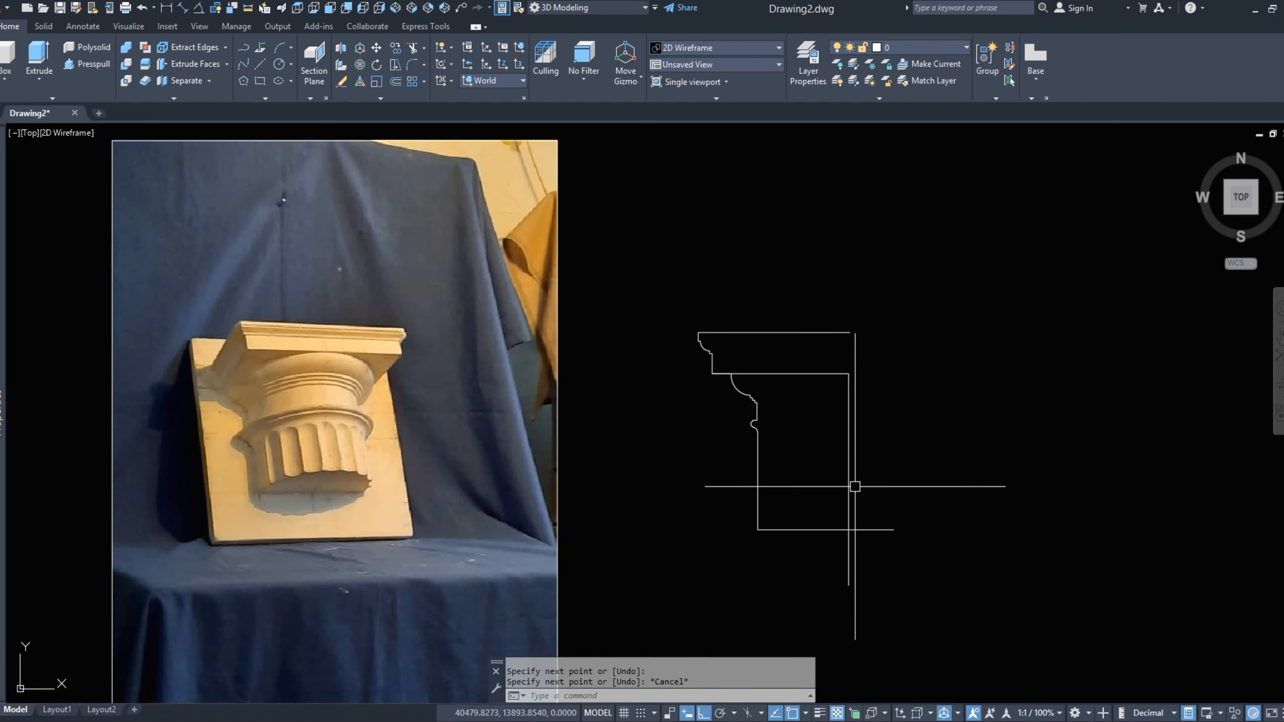
key(space)
click(850, 374)
click(863, 318)
key(Escape)
Create closed boundary polylines from the upper abacus area and the lower shaft area of the profile.
text(bo)
key(Return)
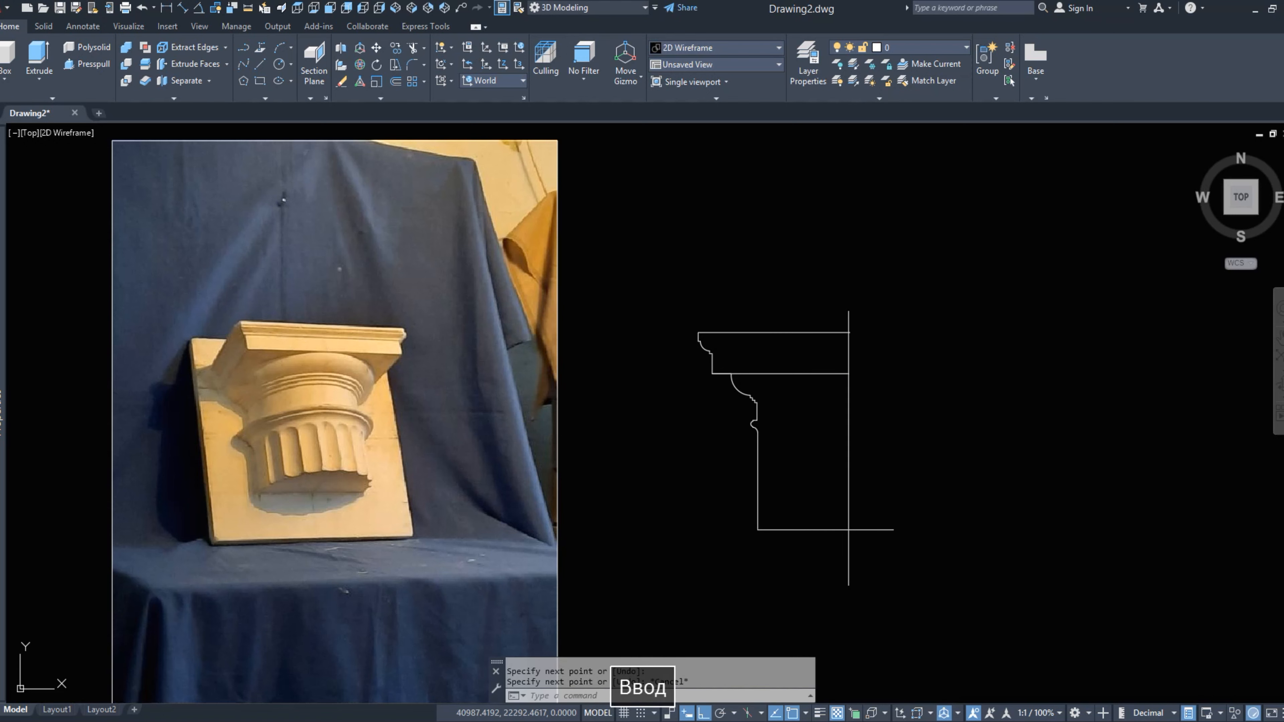
click(457, 234)
click(778, 358)
click(784, 411)
key(Return)
click(751, 373)
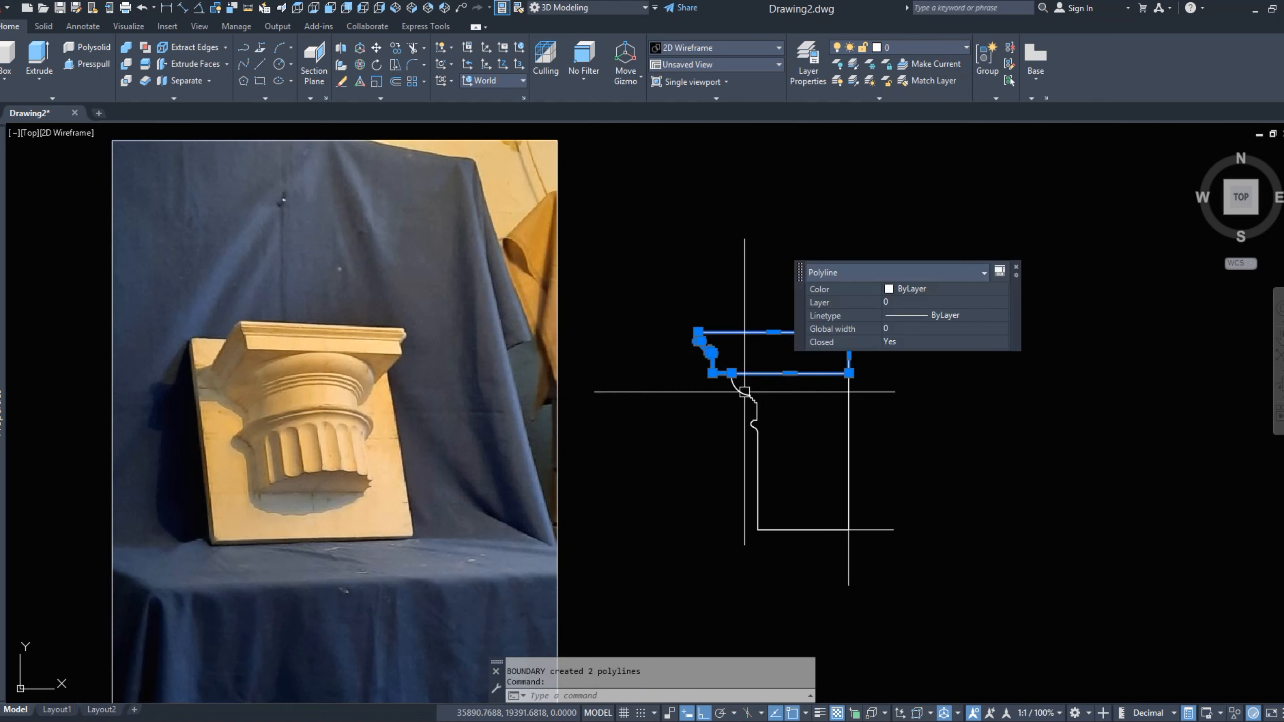
key(Escape)
key(Escape)
Switch the drawing to the SE isometric view and orbit to see the profile in 3D.
scroll(639, 365, down, 5)
shift+middle_drag(640, 365, 718, 445)
click(412, 10)
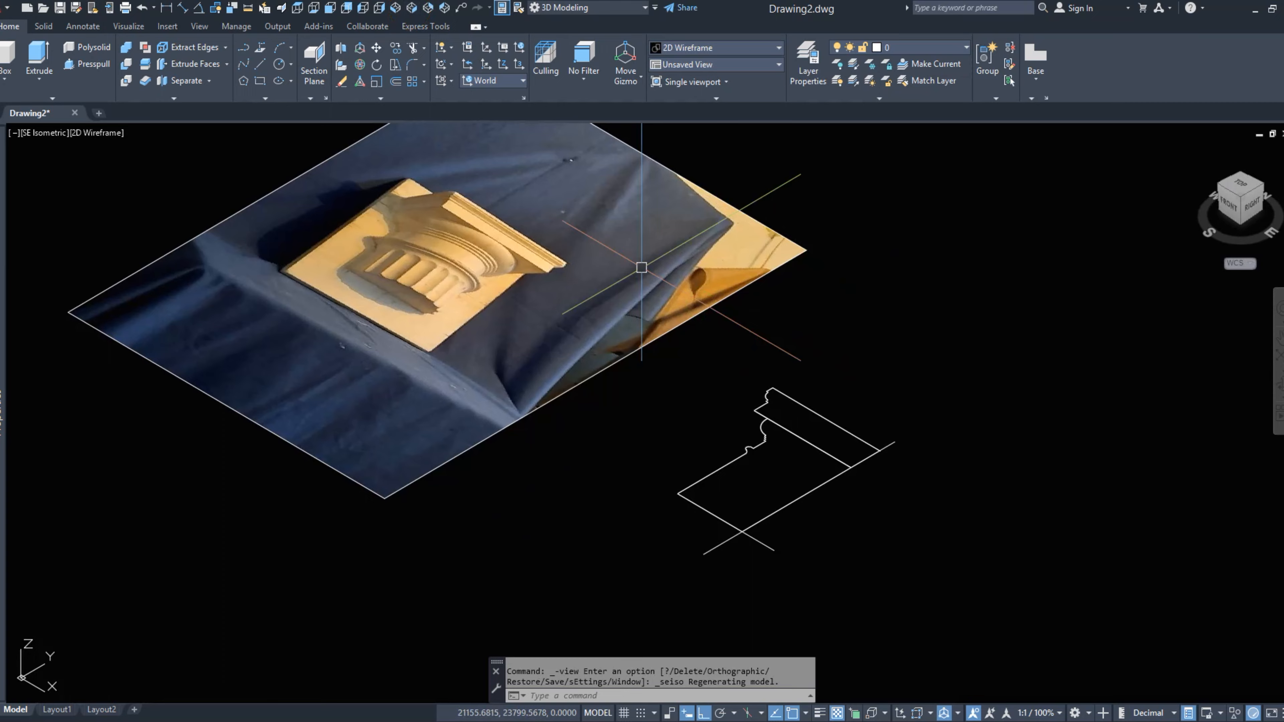
mouse_move(594, 444)
shift+middle_down()
mouse_move(892, 473)
mouse_move(632, 394)
shift+middle_up()
click(81, 27)
click(45, 26)
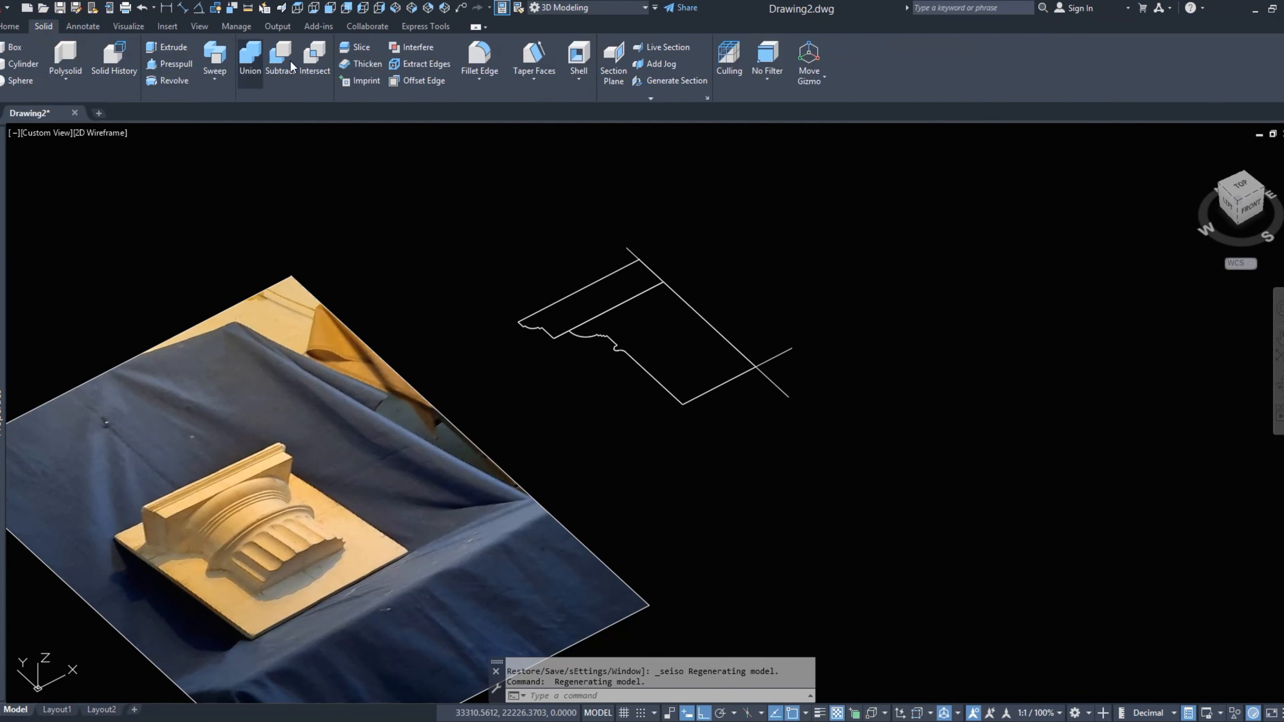
click(178, 82)
click(634, 354)
right_click(668, 306)
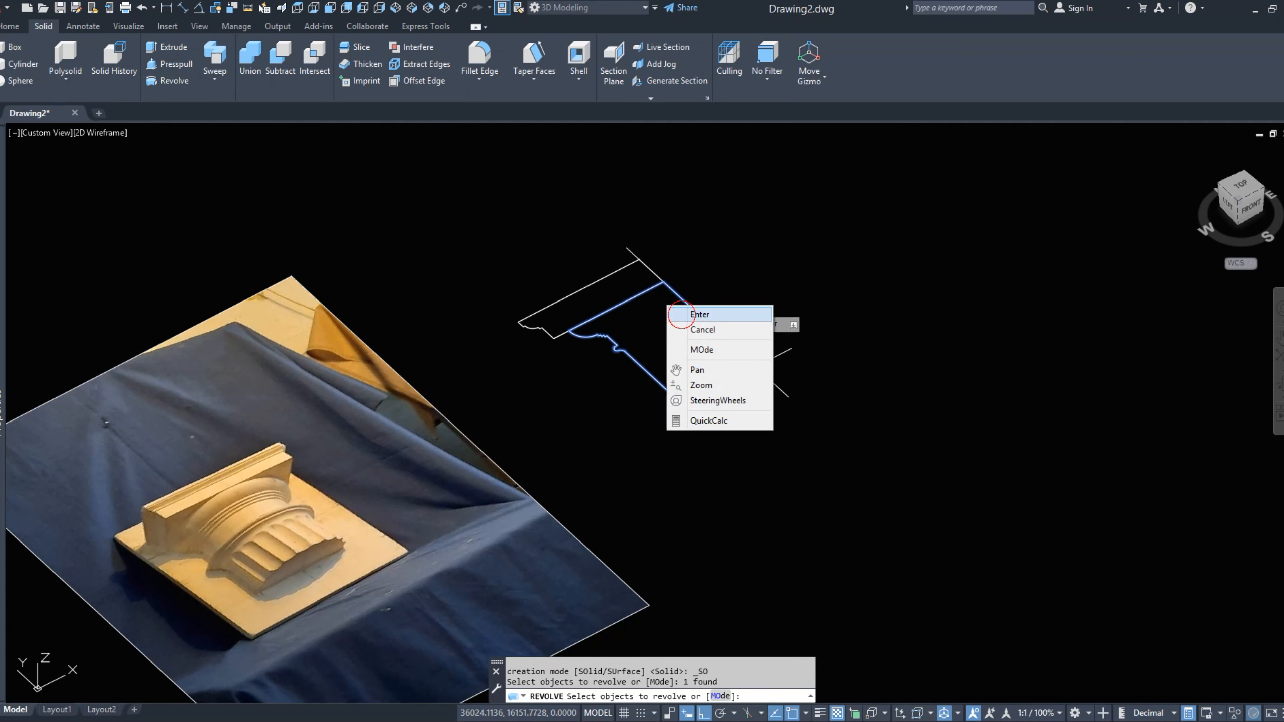
click(681, 315)
click(675, 294)
click(753, 366)
right_click(754, 366)
key(Escape)
key(Escape)
Revolve the lower shaft profile 360° around the axis line as a solid and switch to the front view.
right_click(702, 371)
click(723, 393)
click(706, 388)
right_click(761, 374)
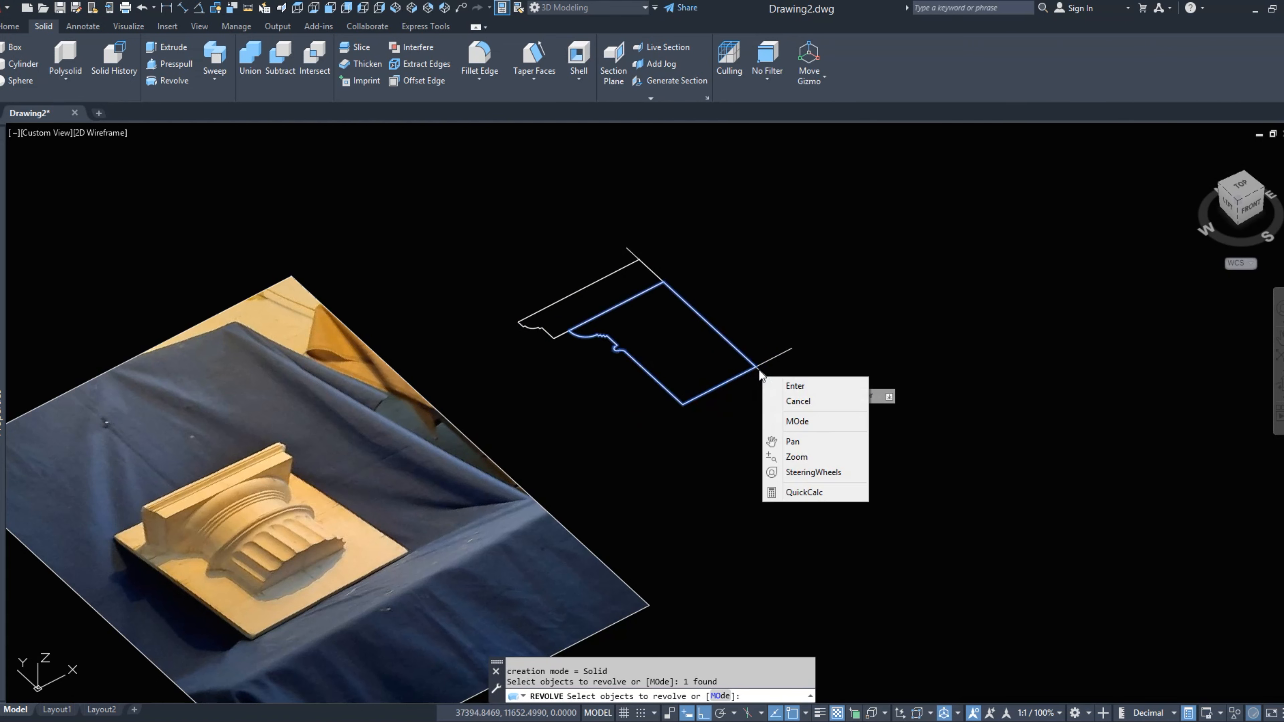
click(775, 388)
click(768, 379)
click(788, 397)
right_click(791, 397)
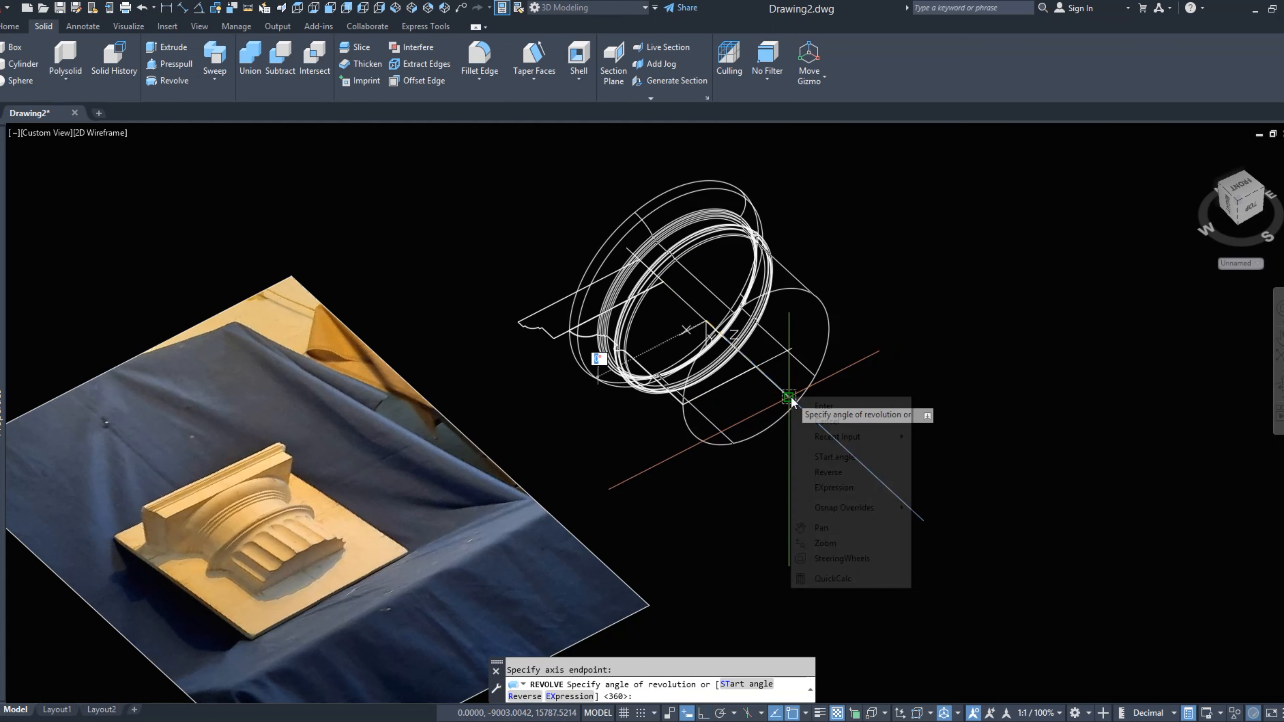
click(801, 407)
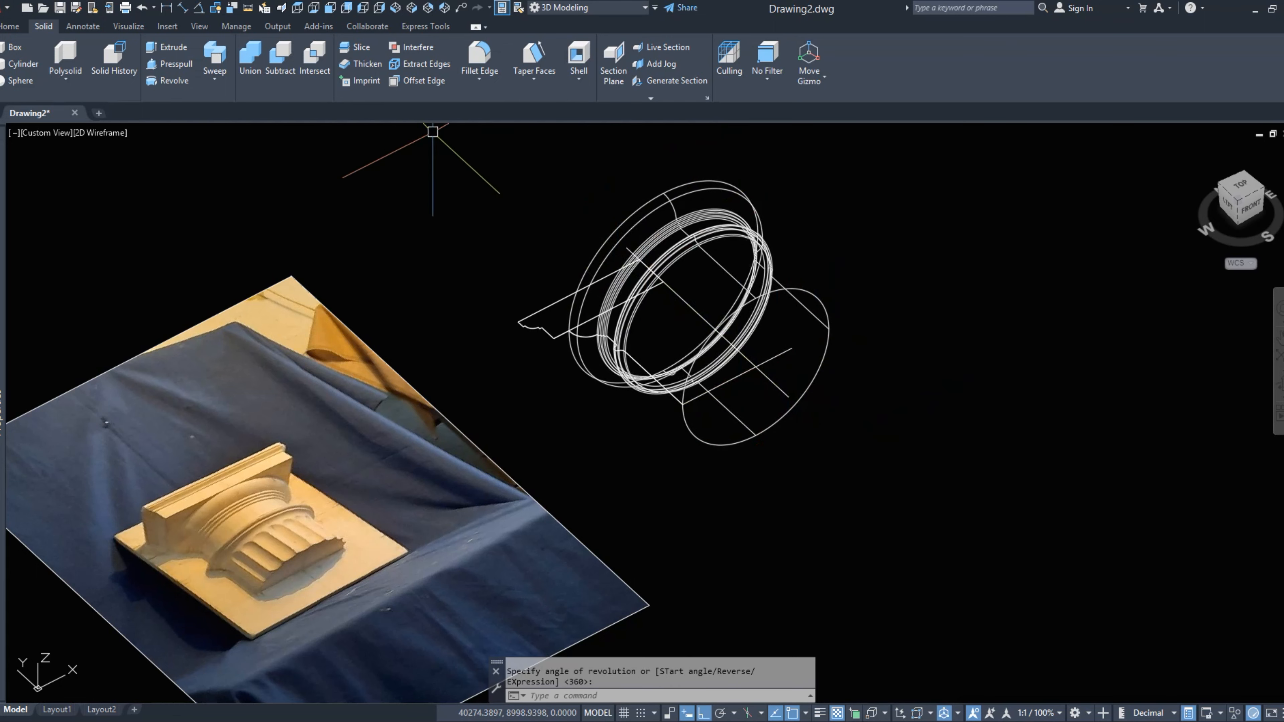
click(322, 9)
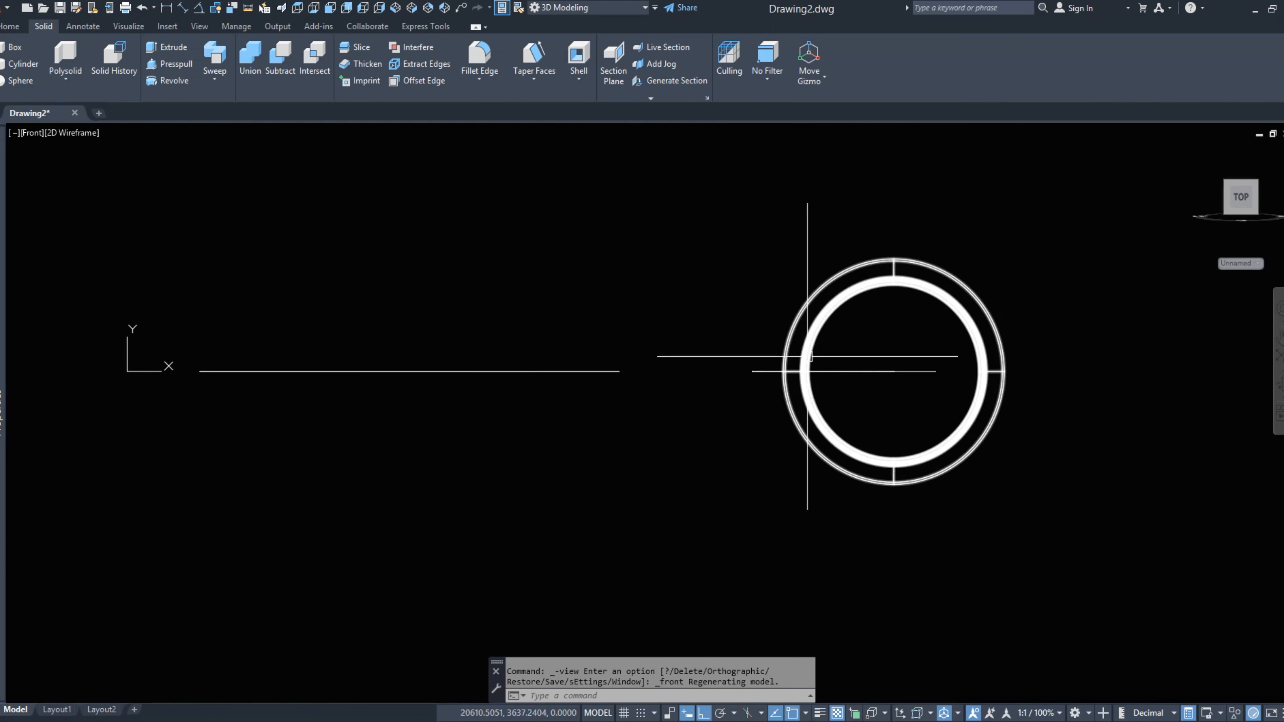
click(11, 28)
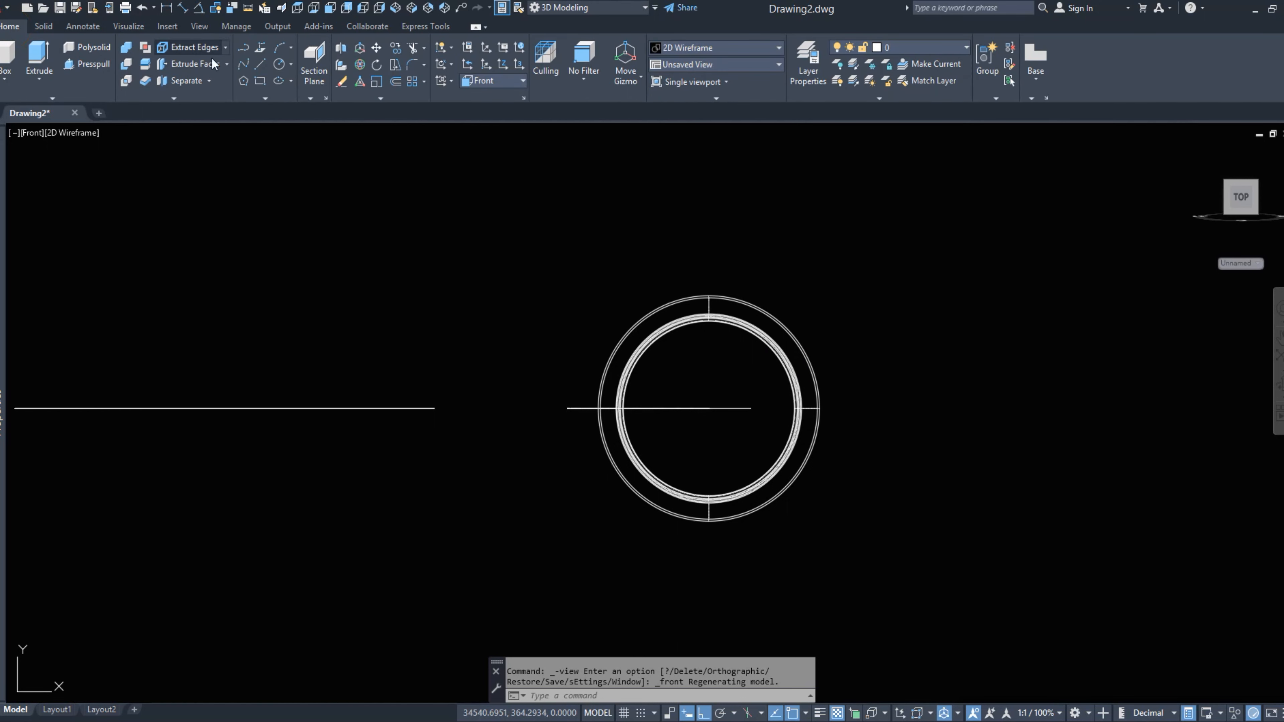
click(238, 51)
click(562, 408)
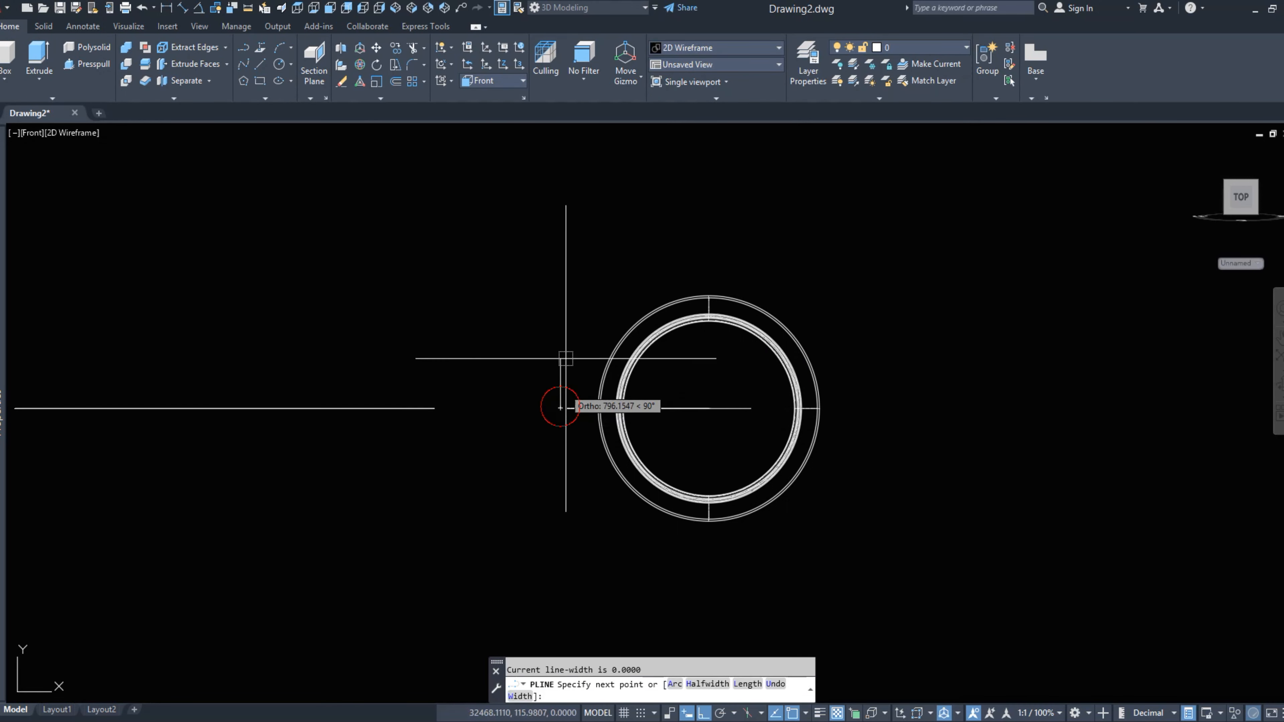
key(Escape)
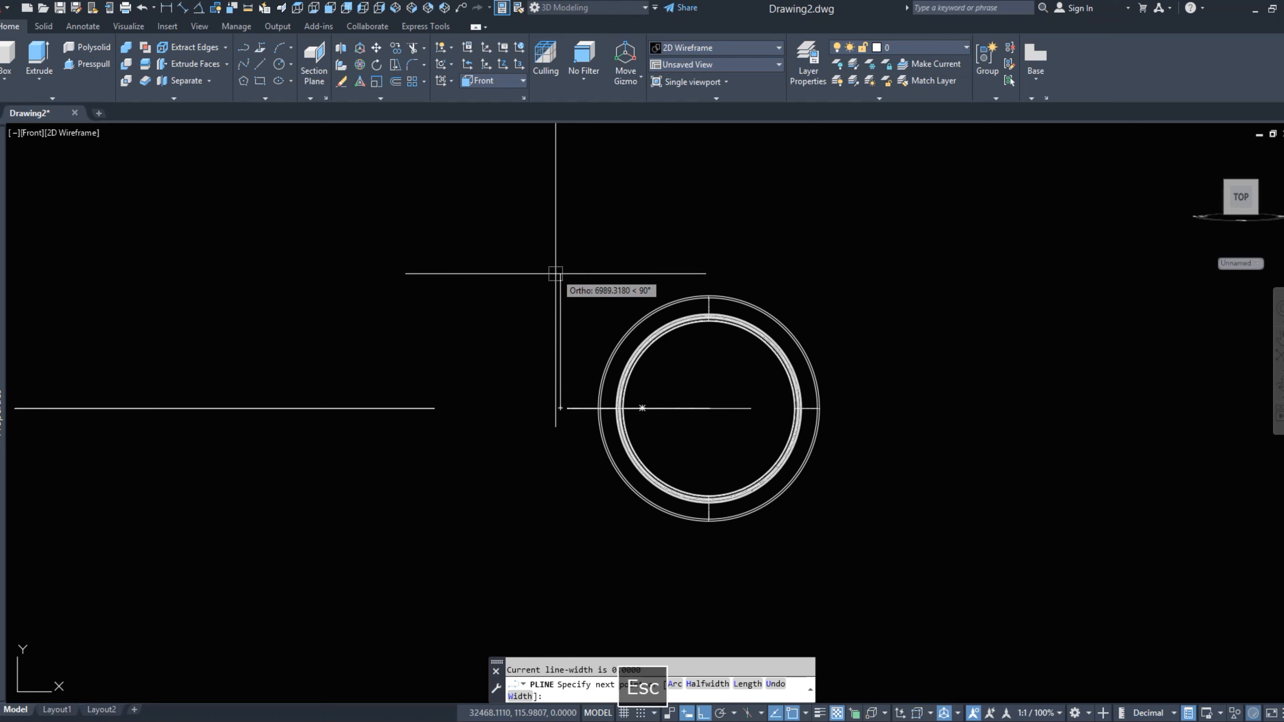
Draw an L-shaped path polyline from the outer end of the abacus profile straight up, then horizontally past the shaft's centre.
right_click(556, 386)
click(569, 396)
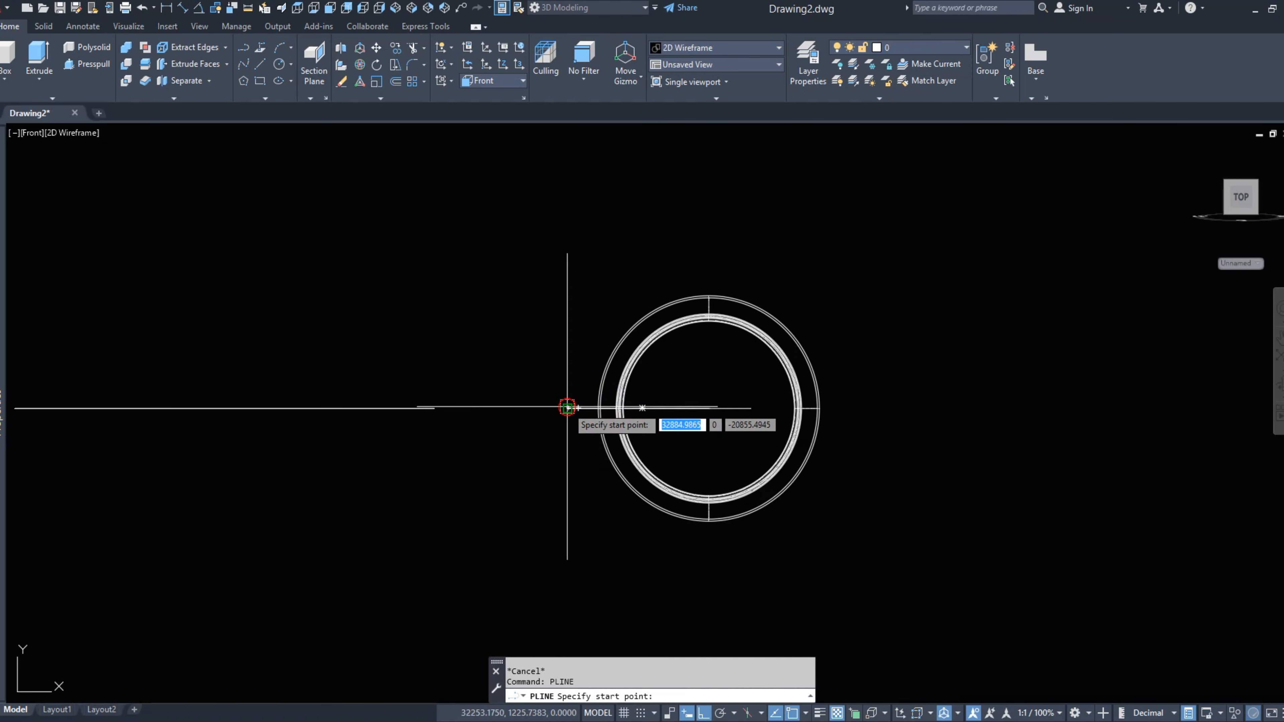
click(569, 408)
click(568, 261)
click(752, 262)
key(Escape)
Move the path polyline in a 3D view so its lower end sits on the outer corner of the abacus profile.
shift+middle_drag(745, 273, 522, 336)
click(524, 334)
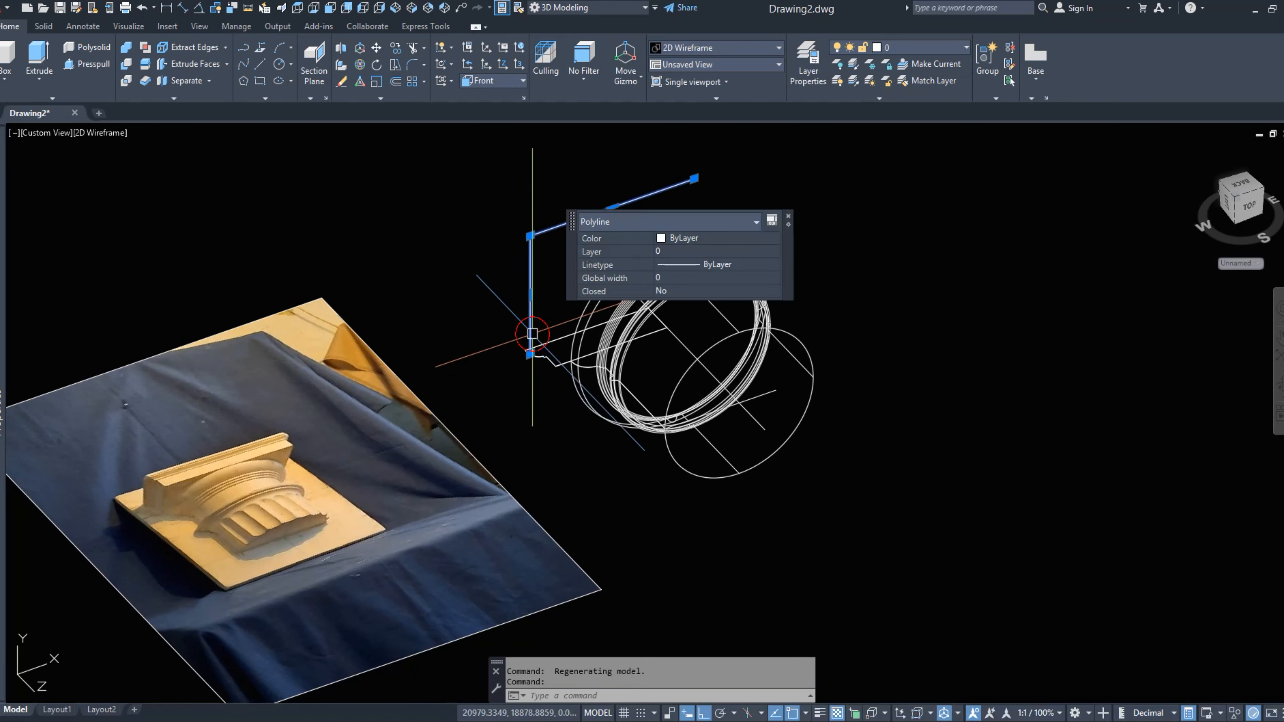
scroll(531, 367, up, 5)
text(,)
key(space)
key(m)
key(space)
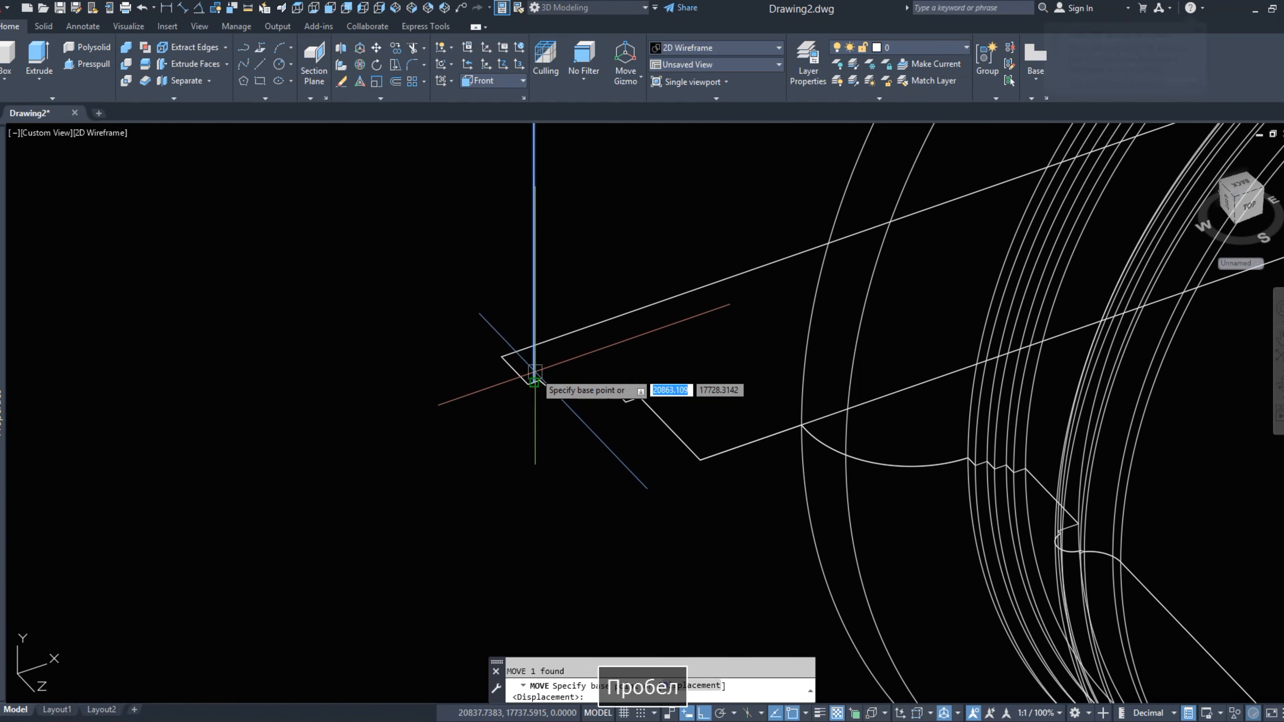
click(532, 379)
click(501, 357)
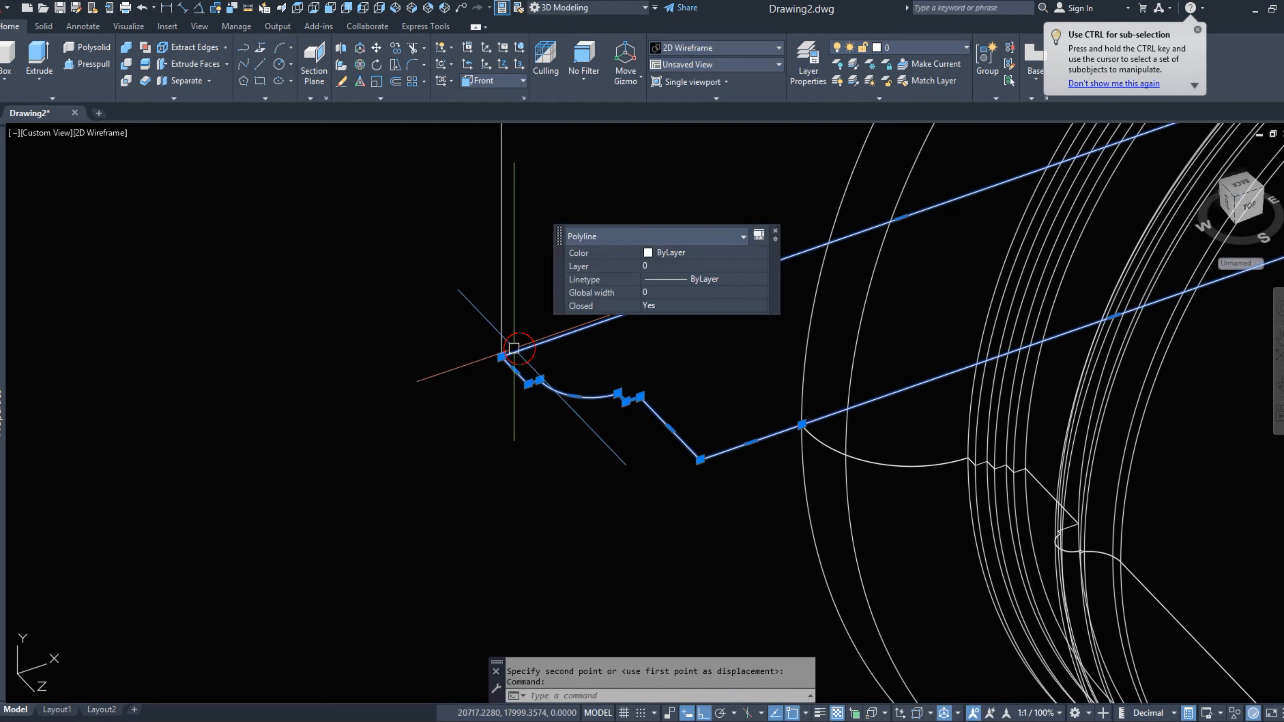
Extrude the closed abacus profile along the L-shaped path polyline and switch to the front view.
click(40, 57)
scroll(912, 185, down, 3)
shift+middle_drag(913, 185, 580, 295)
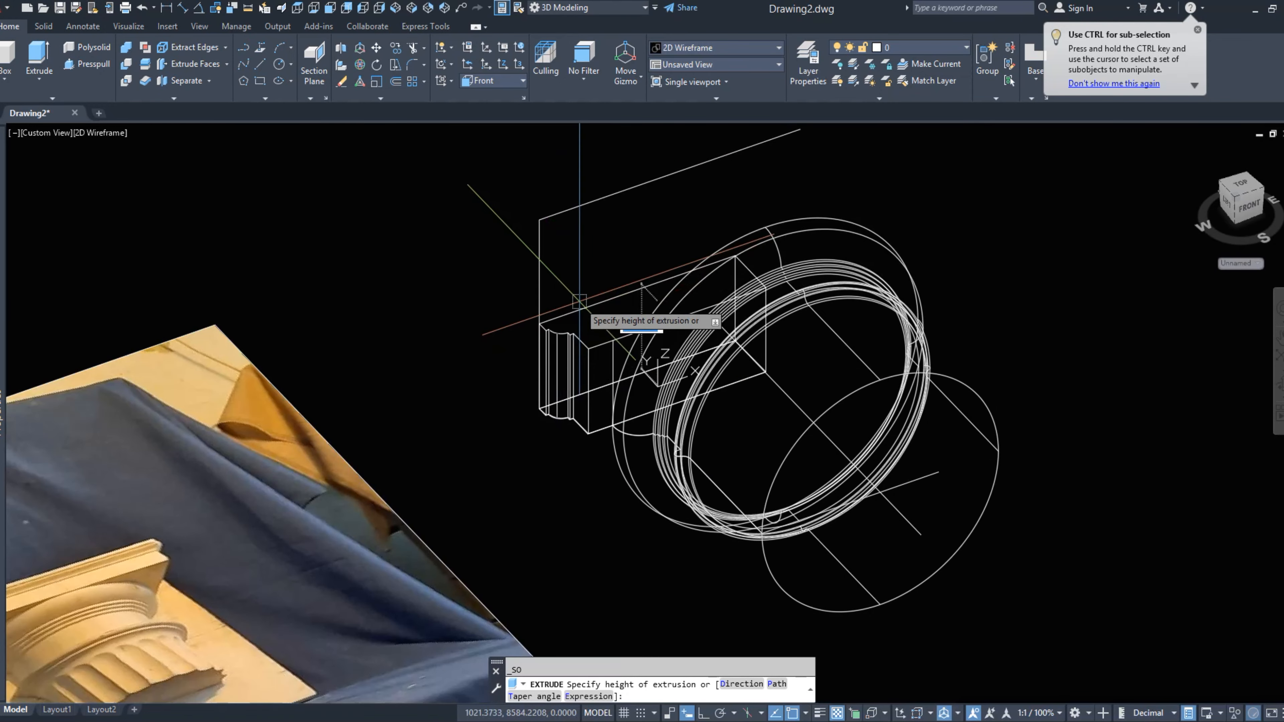
key(space)
click(545, 287)
key(Escape)
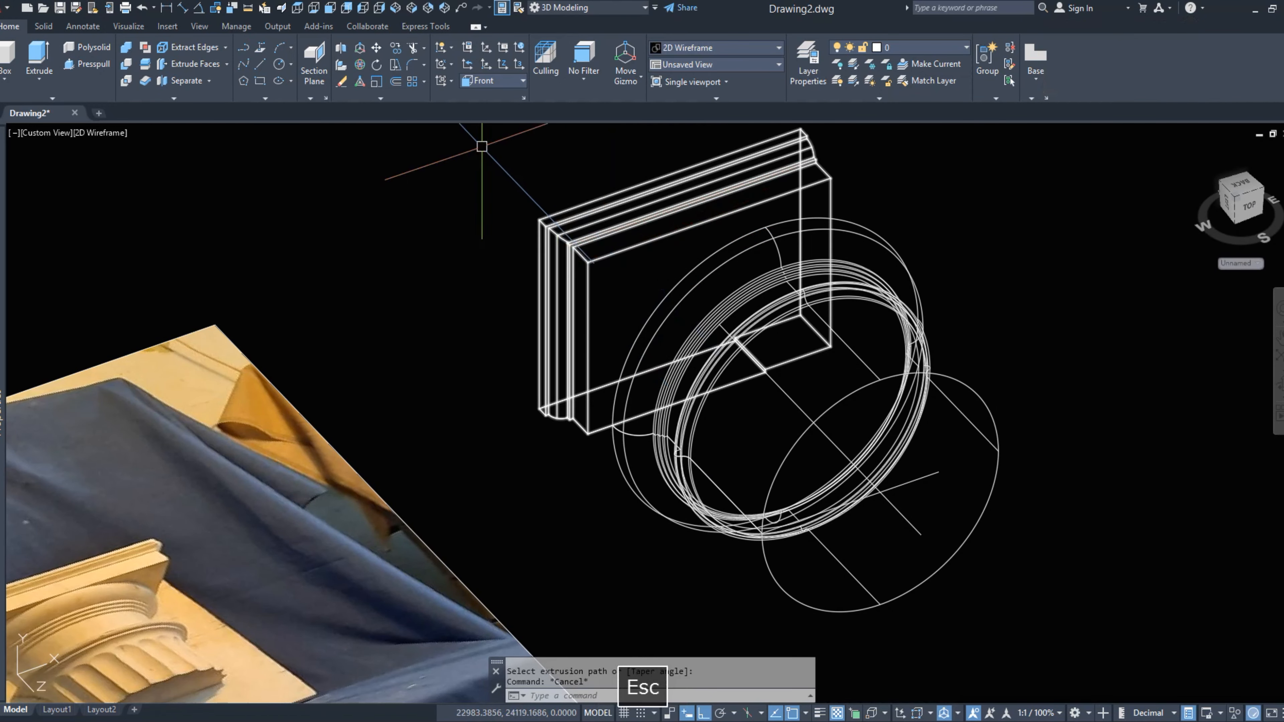
click(342, 7)
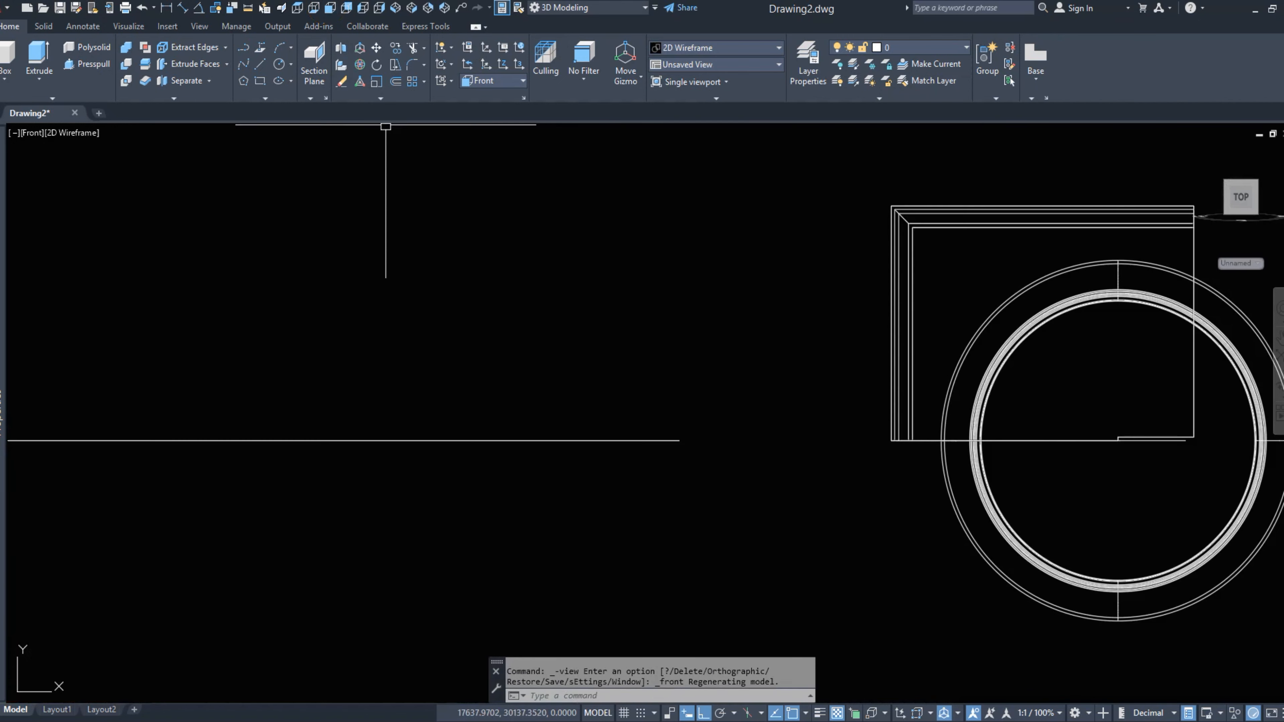
click(142, 65)
scroll(511, 324, down, 2)
click(811, 431)
key(Return)
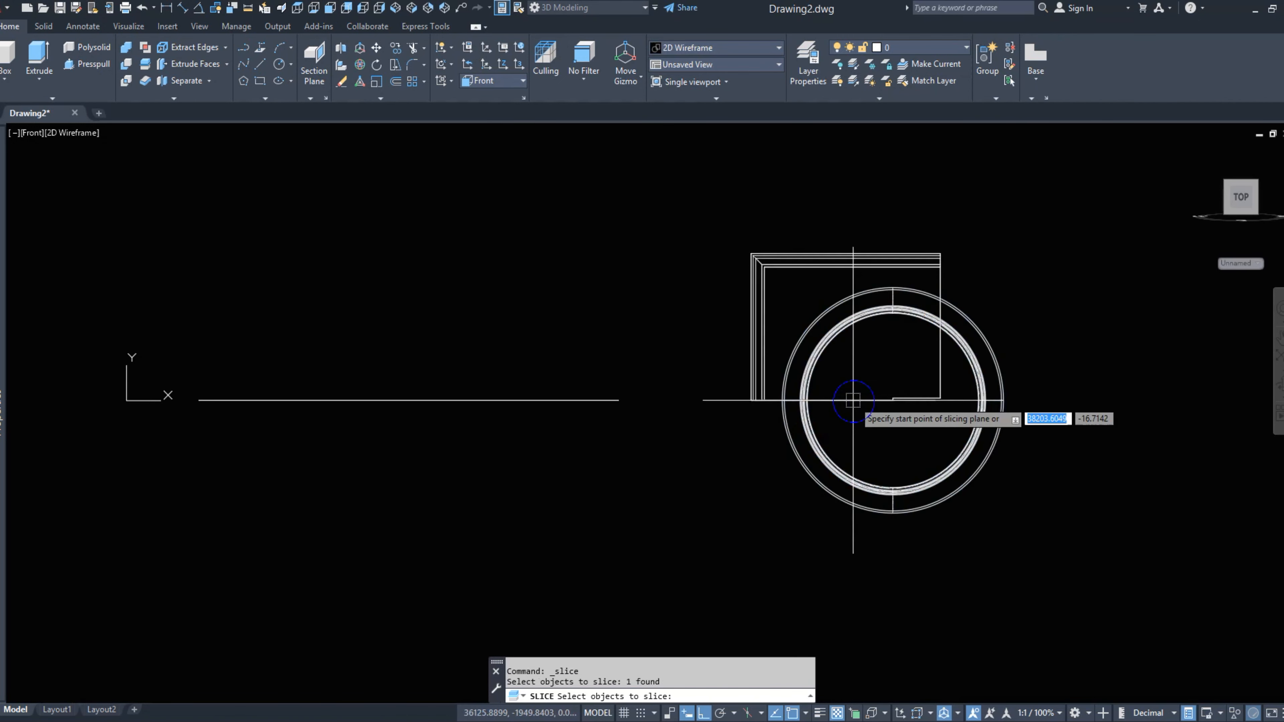
click(853, 401)
click(853, 455)
right_click(717, 424)
key(Escape)
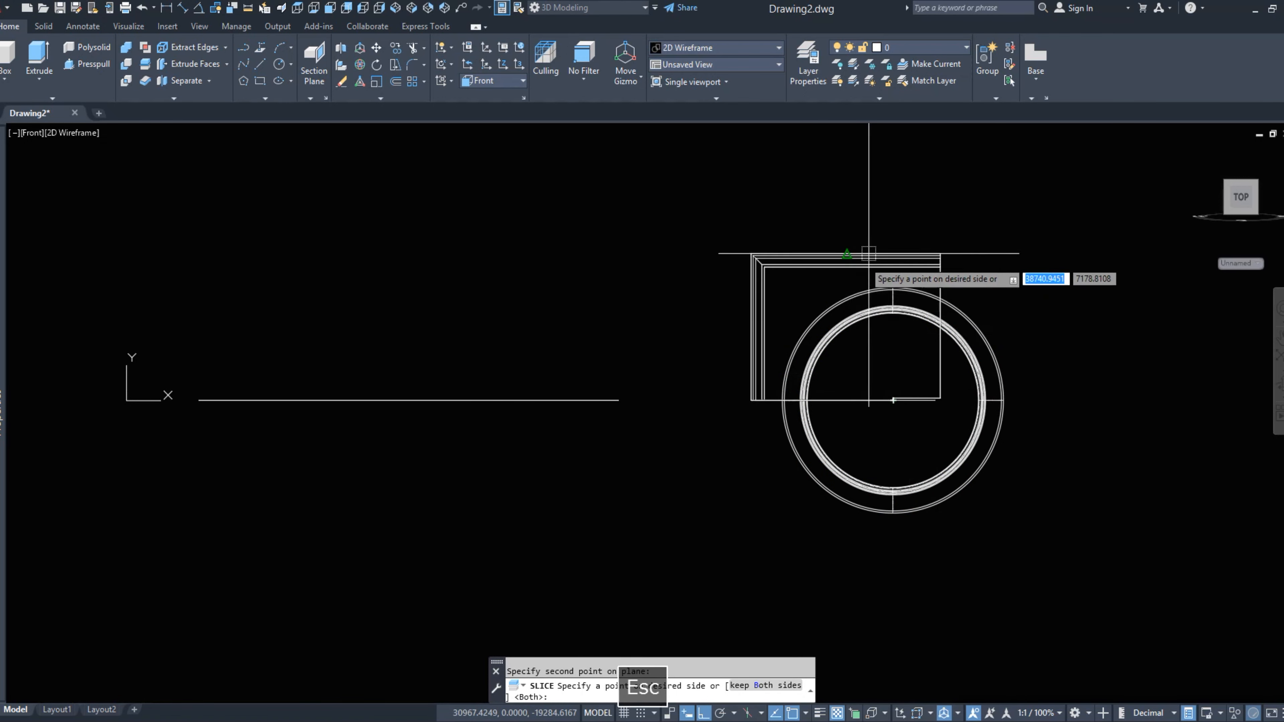
key(Escape)
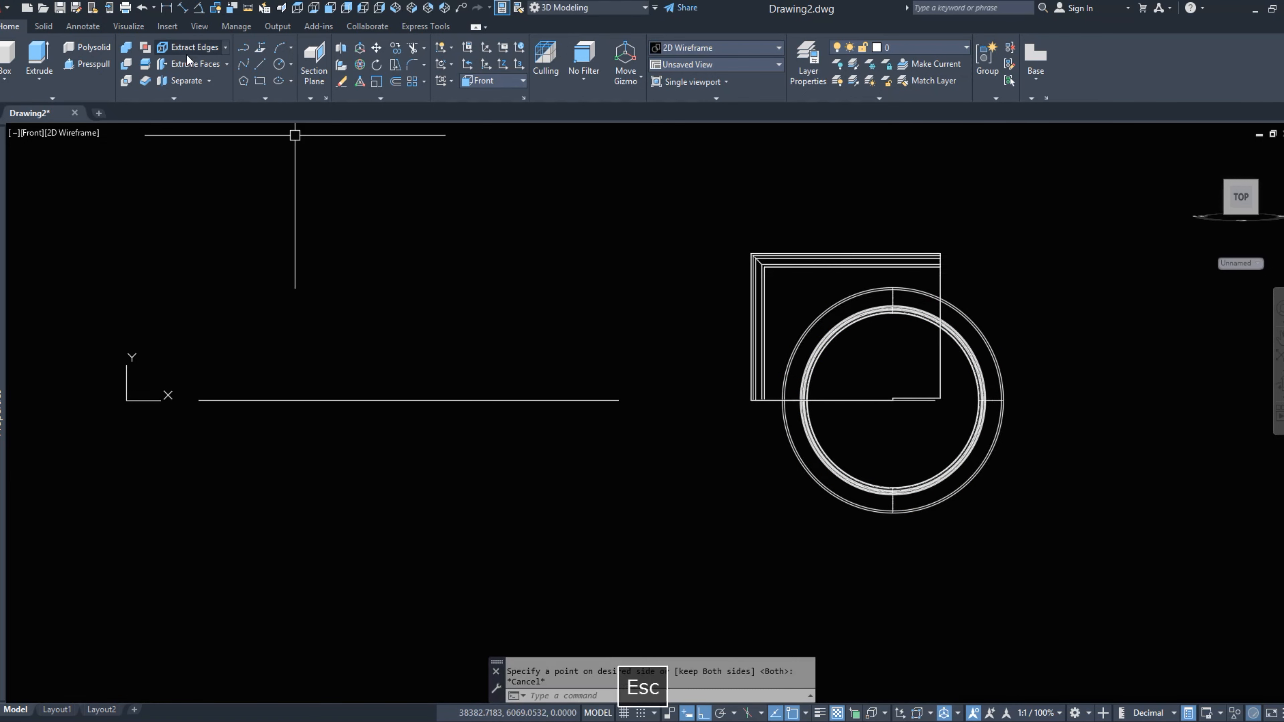
click(140, 64)
click(867, 258)
click(891, 295)
key(Escape)
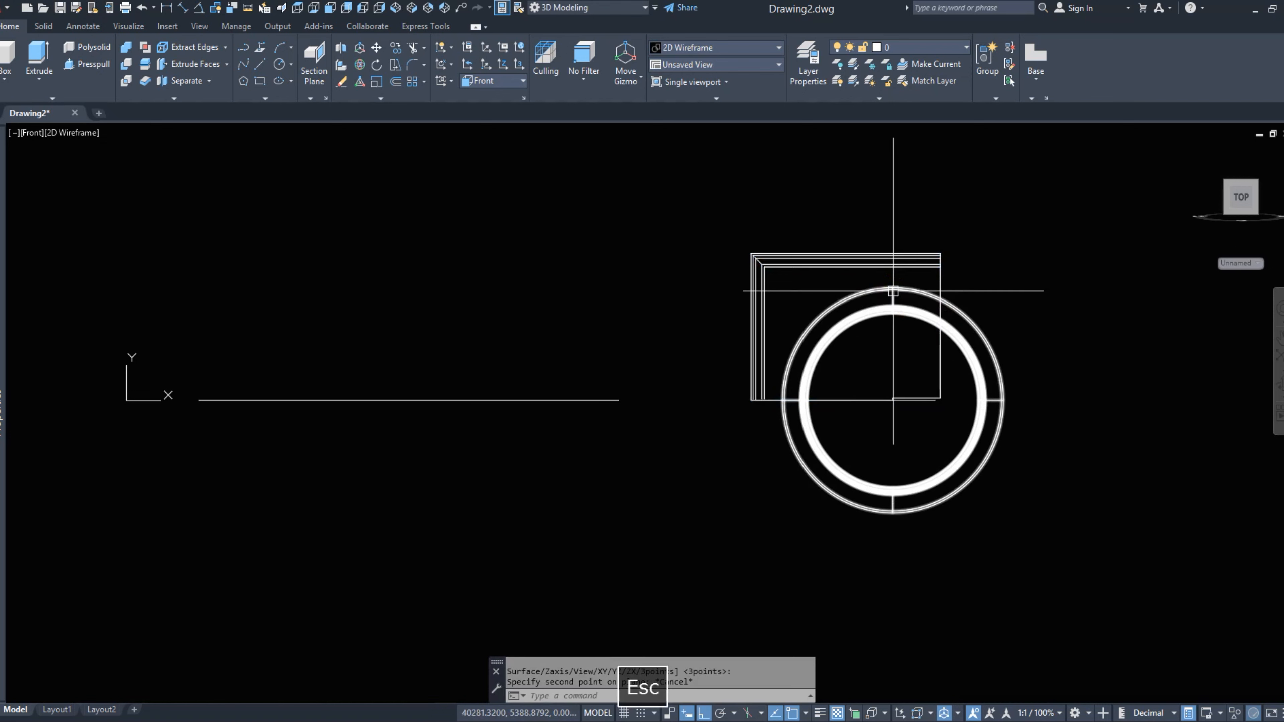
Slice the abacus solid with a vertical plane through the shaft's centre, keeping both sides.
right_click(895, 258)
click(908, 265)
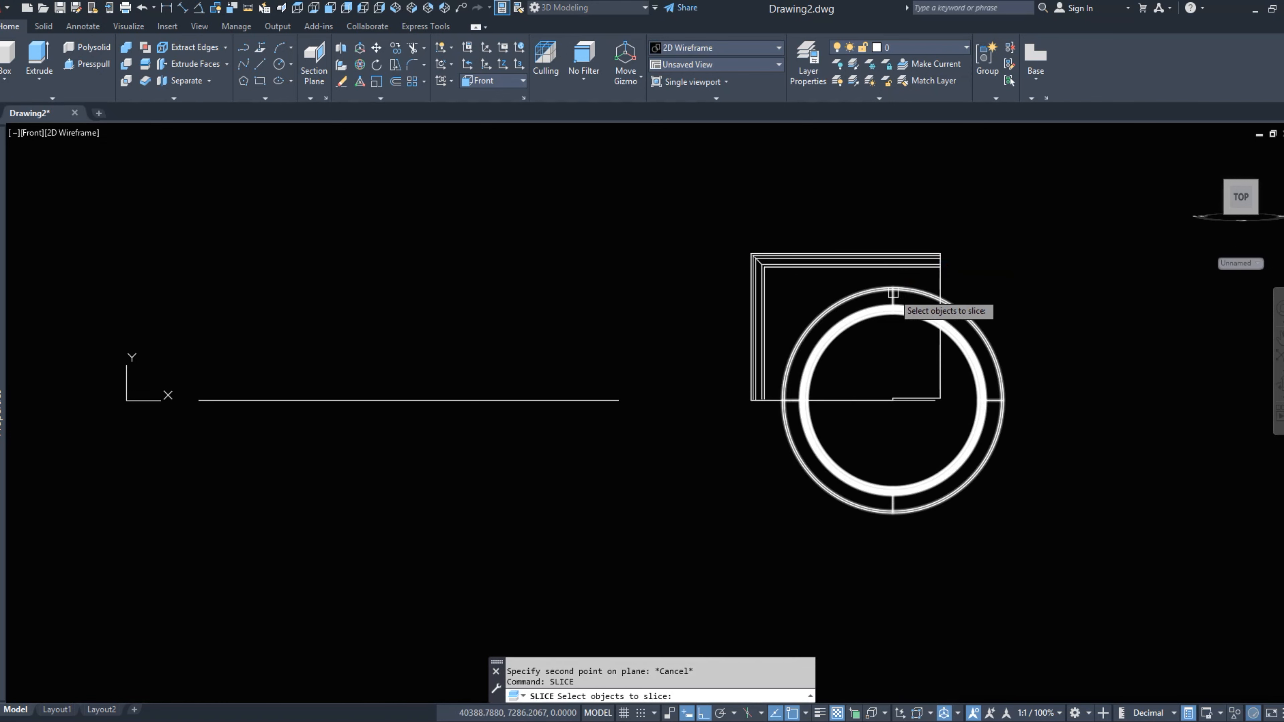
click(897, 296)
key(Return)
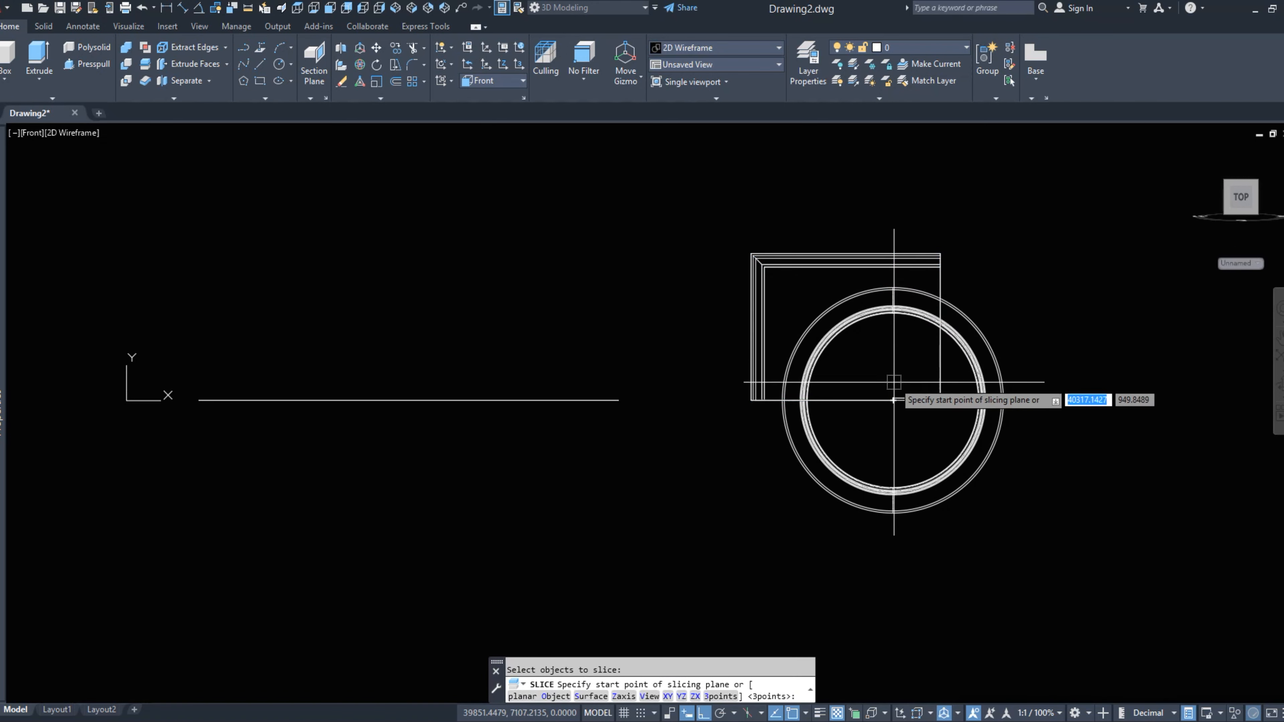
click(893, 399)
click(900, 230)
right_click(912, 260)
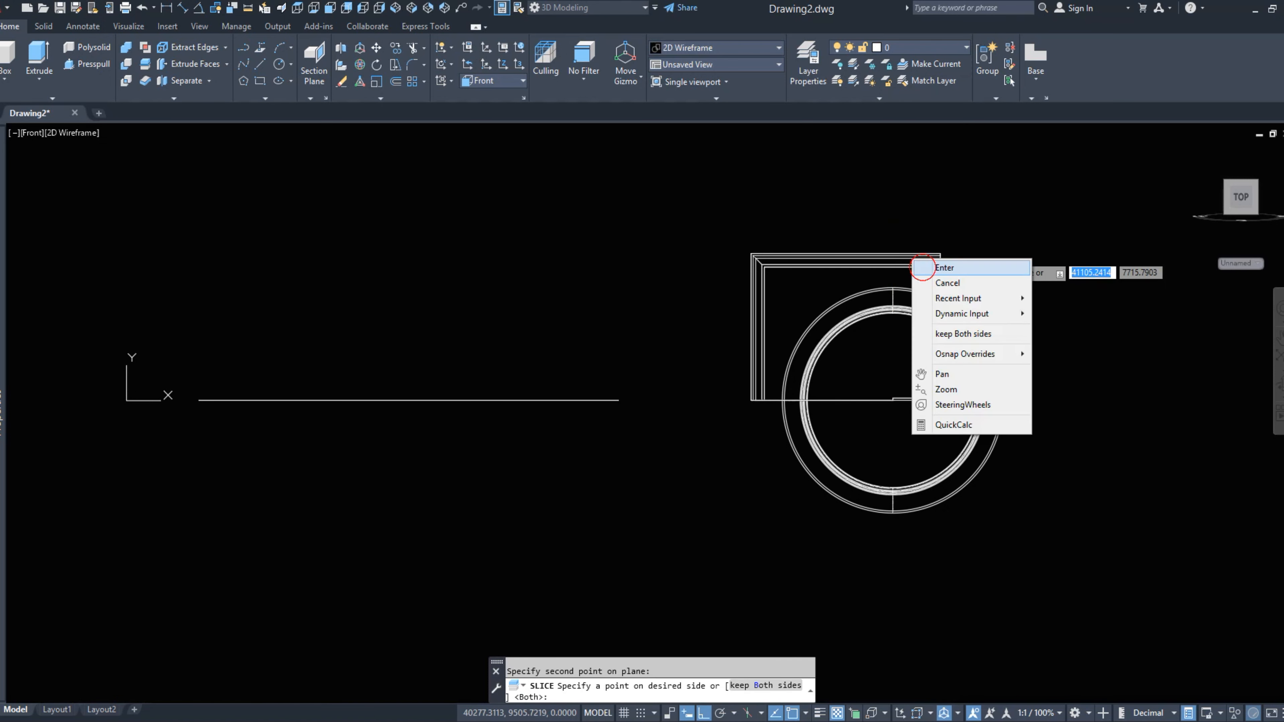
click(922, 268)
Erase the sliced abacus piece that extends past the shaft's centre.
click(900, 318)
text(e)
key(space)
Mirror the remaining abacus half across the vertical line through the shaft's centre, keeping the original.
click(788, 258)
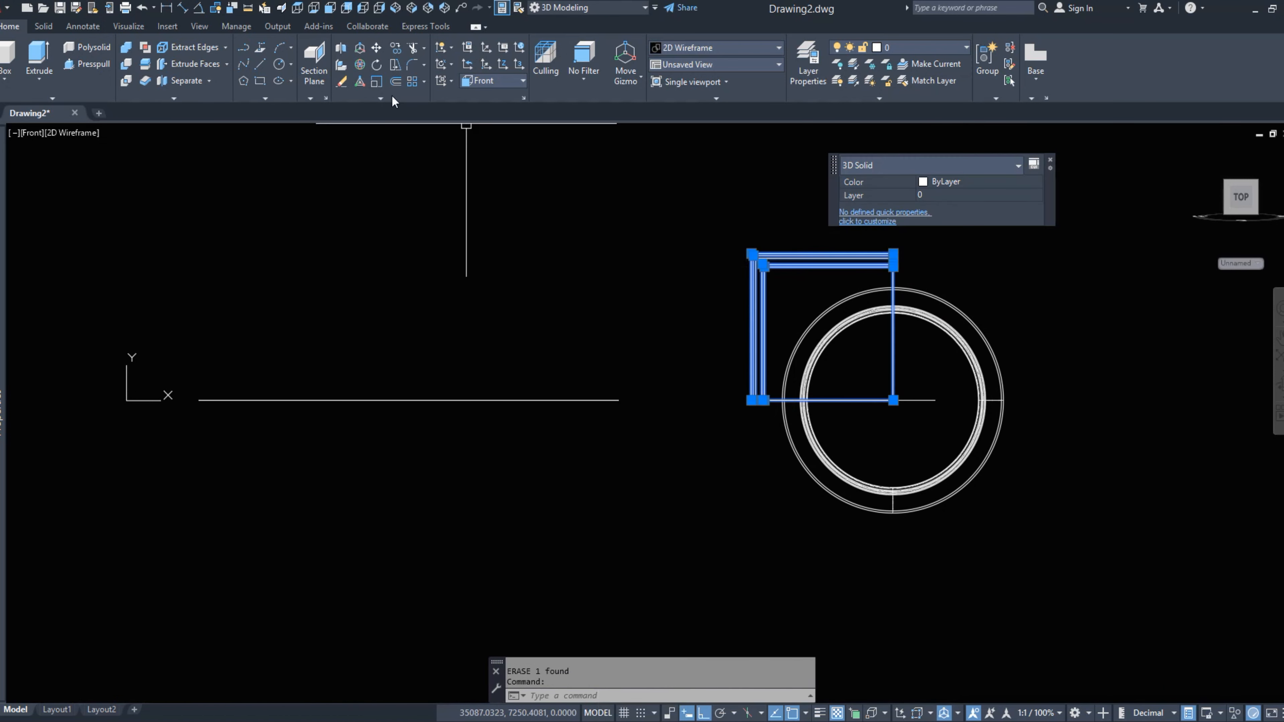
click(418, 115)
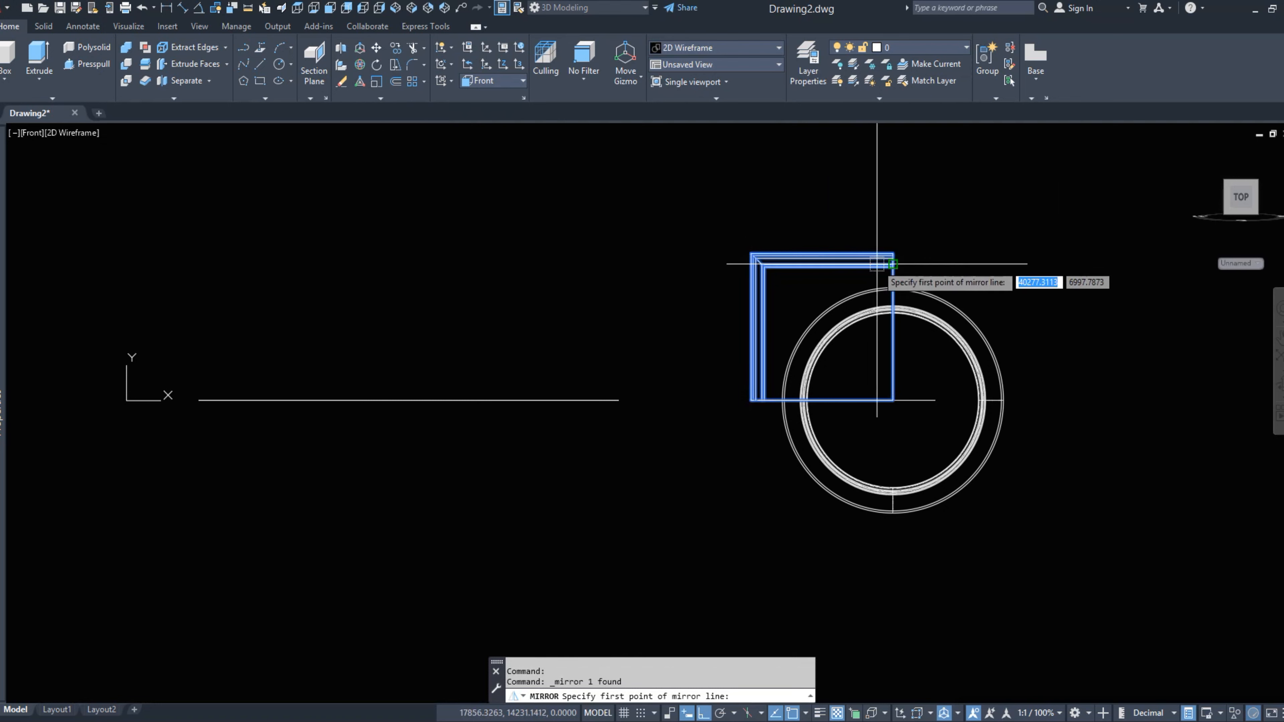
click(893, 267)
click(898, 214)
right_click(900, 215)
click(908, 225)
Move both abacus halves about 473 units in the 270° direction in a 3D view.
shift+middle_drag(803, 321, 806, 253)
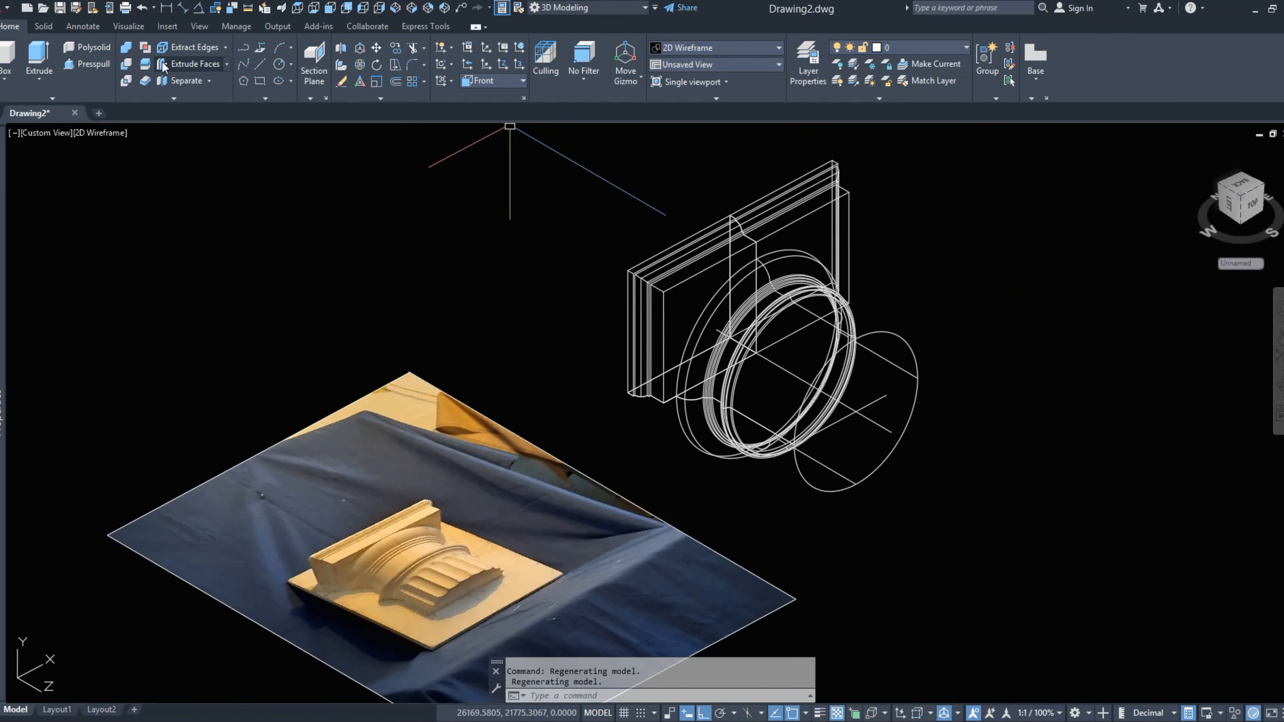
click(767, 201)
click(687, 236)
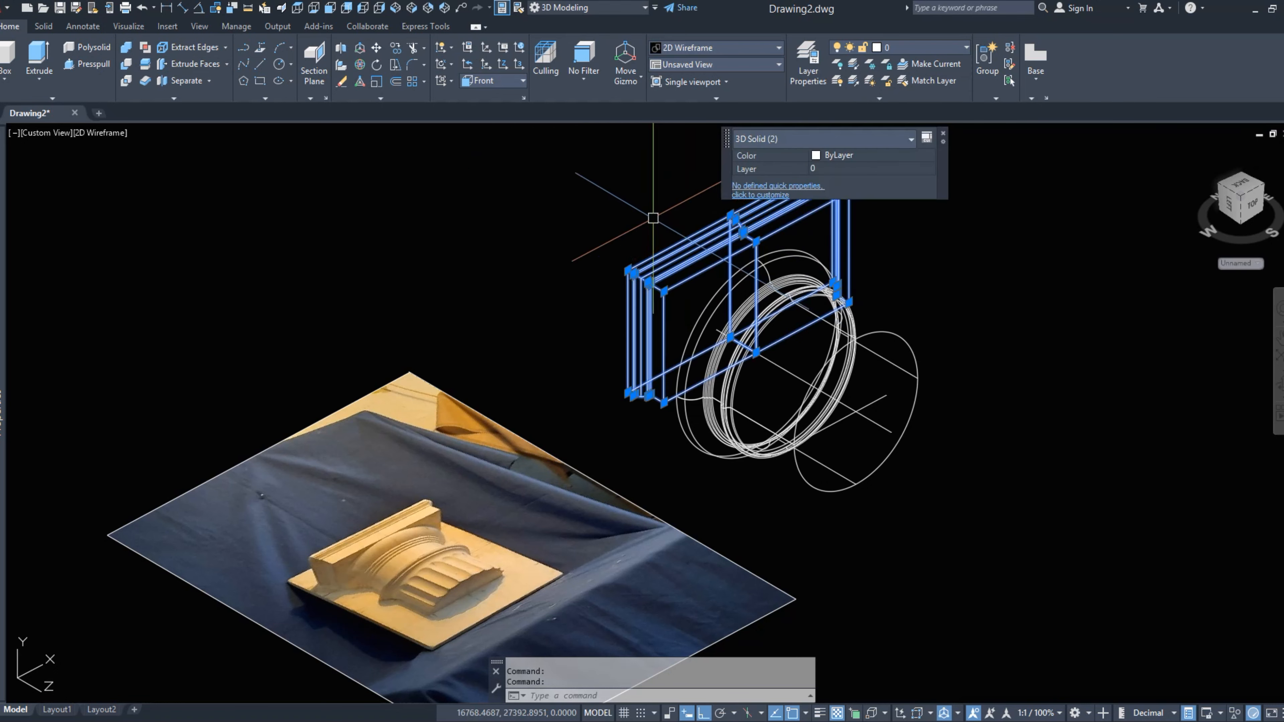
text(m)
key(space)
click(565, 172)
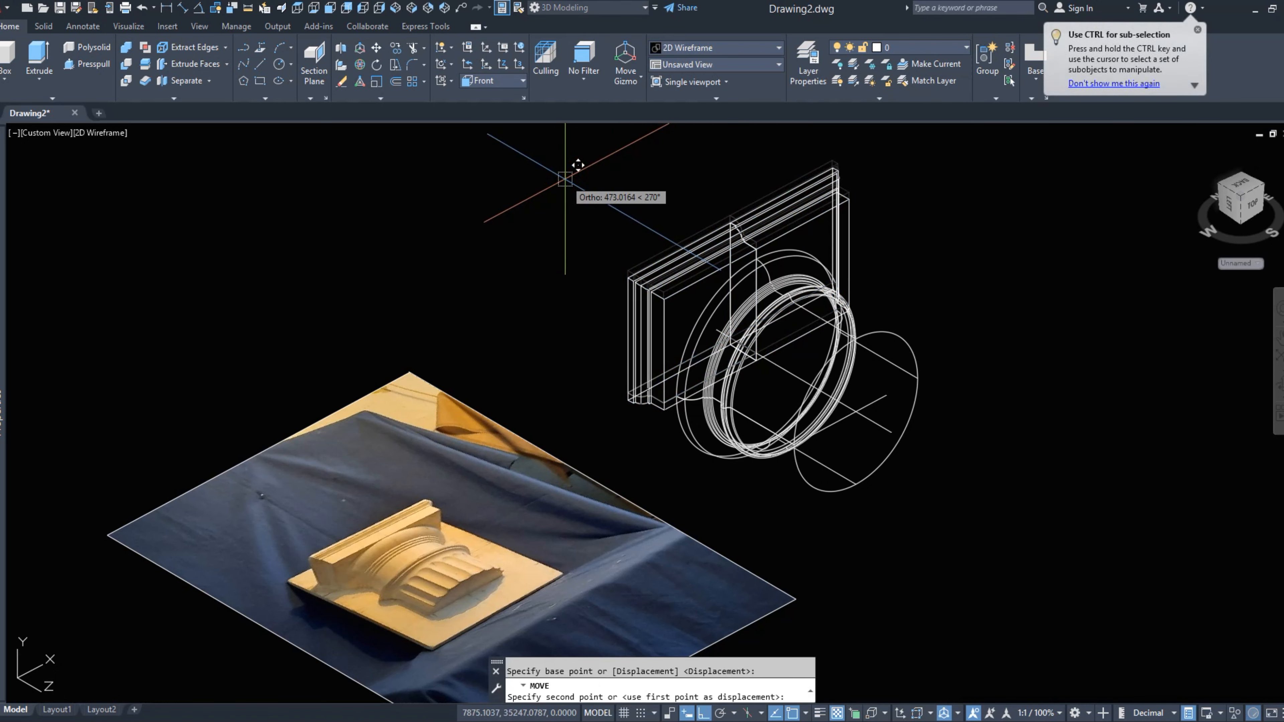
click(565, 179)
click(705, 265)
key(space)
click(619, 212)
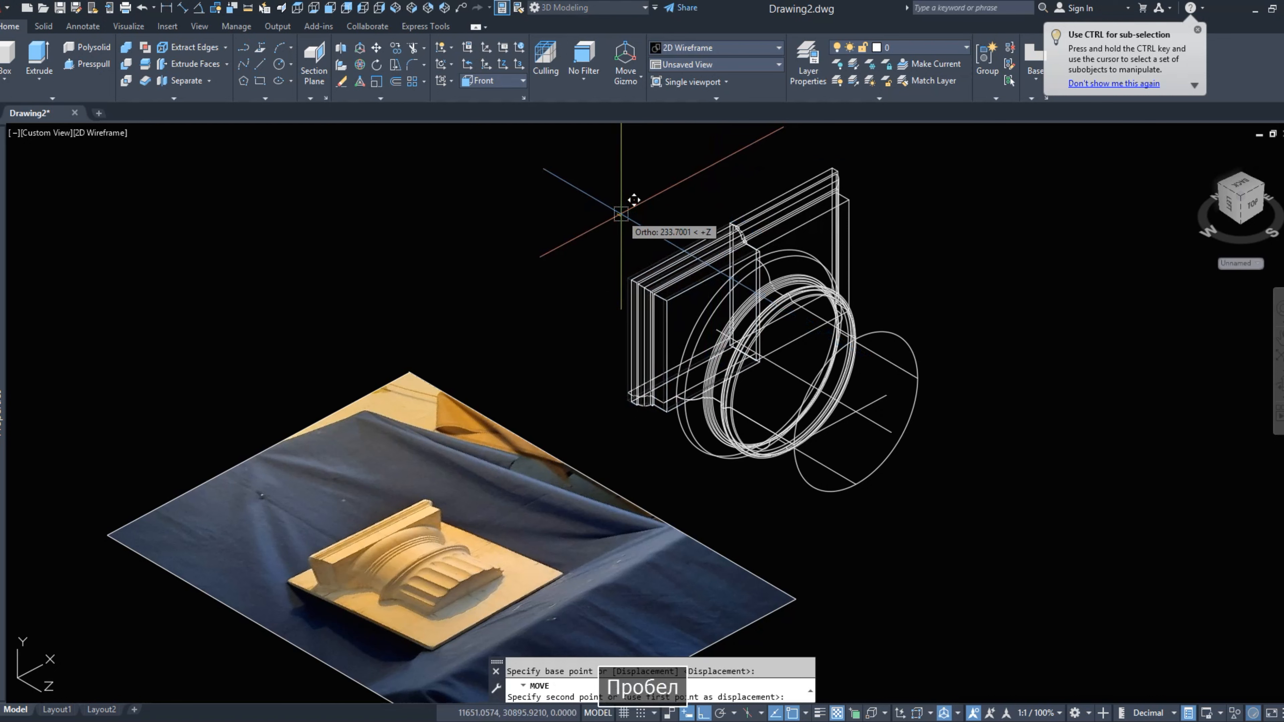
scroll(630, 199, up, 2)
key(Escape)
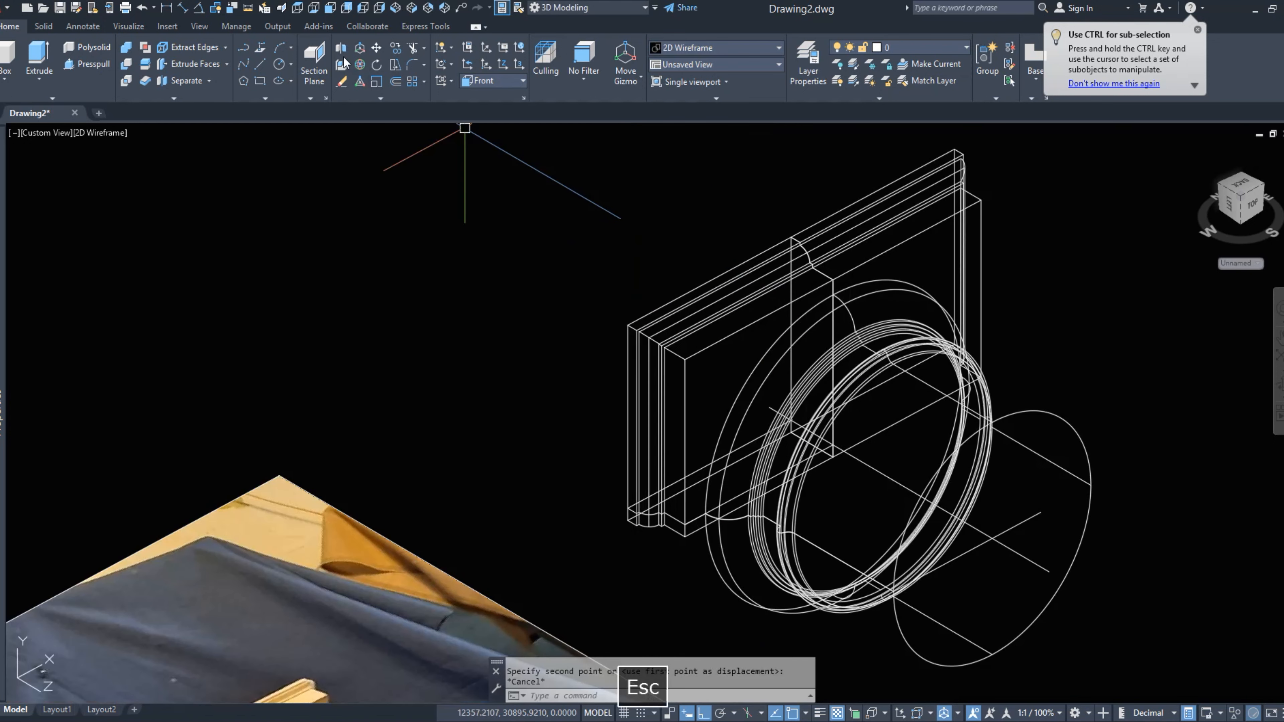
Union the two abacus halves into one solid and return to the front view.
click(125, 47)
click(746, 260)
click(746, 260)
key(space)
scroll(718, 282, down, 7)
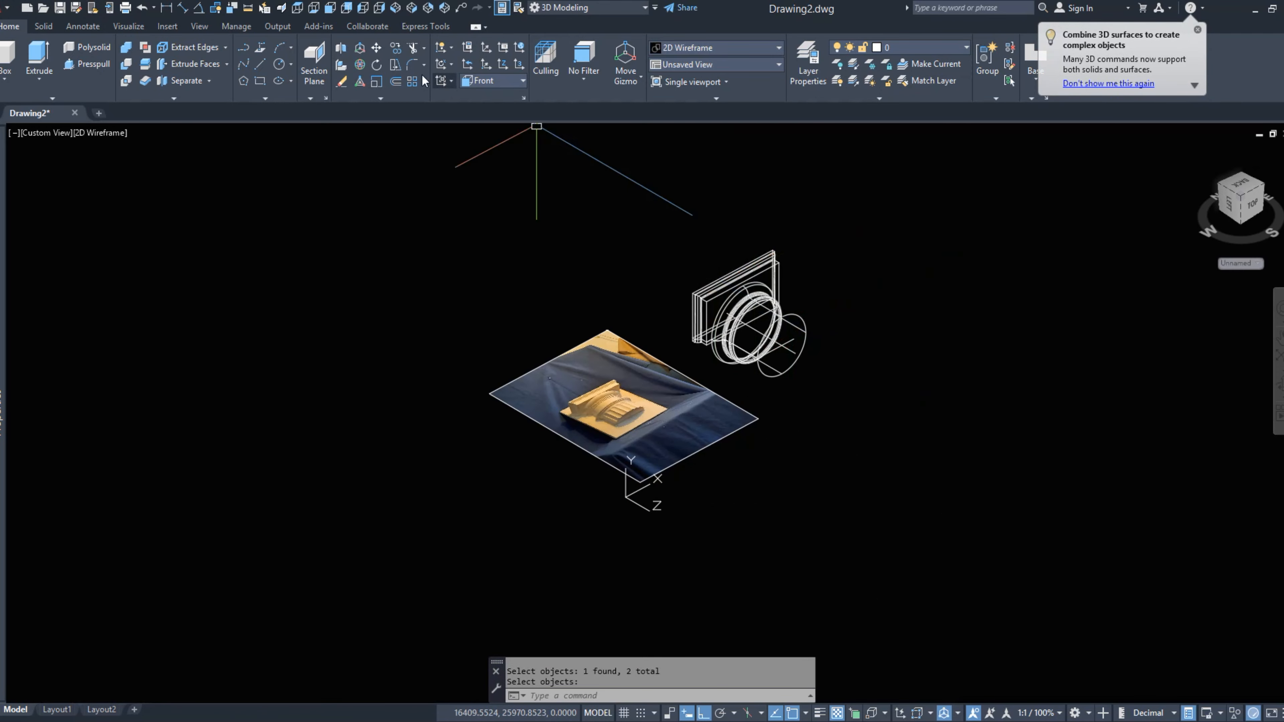
scroll(680, 282, up, 4)
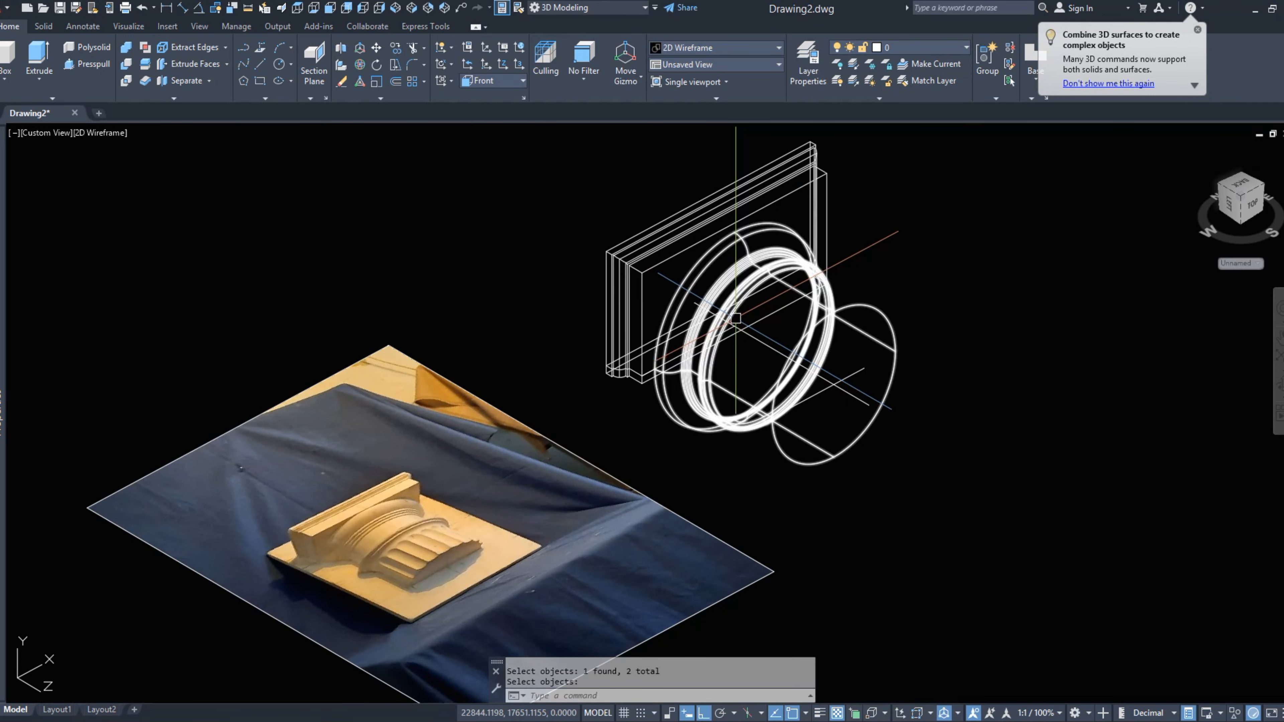
click(330, 8)
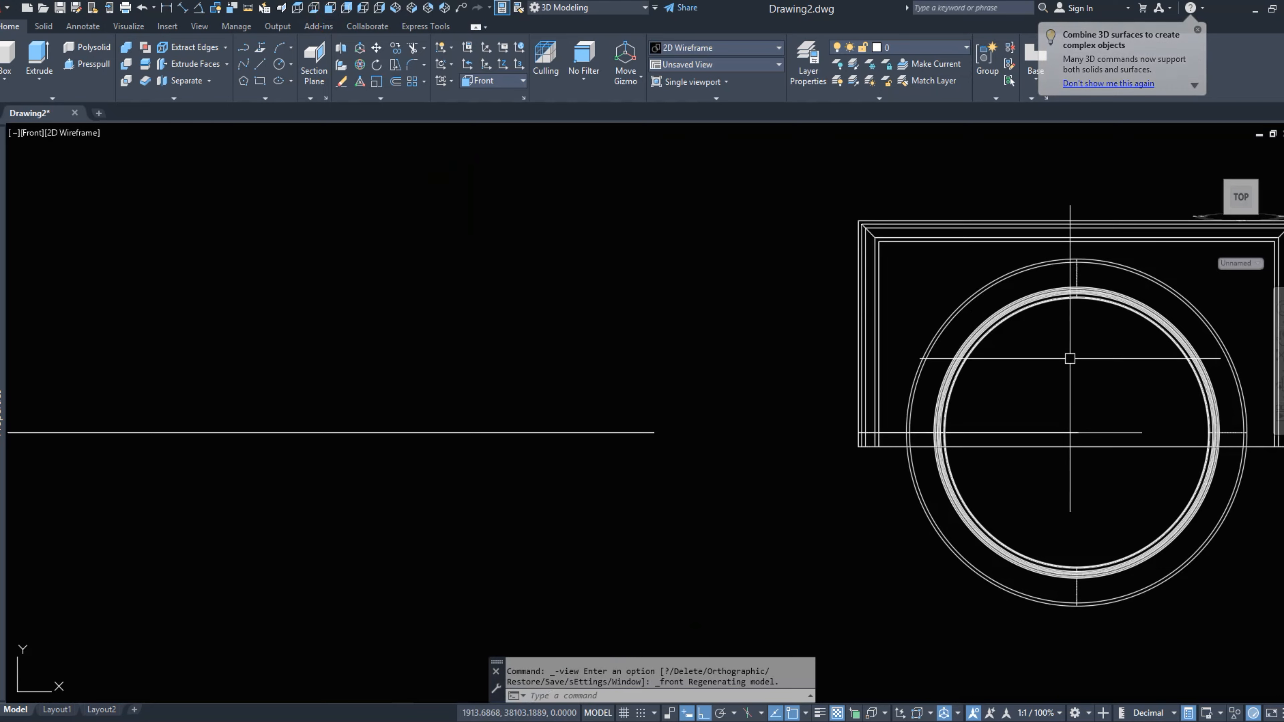
click(3, 81)
click(20, 187)
key(Escape)
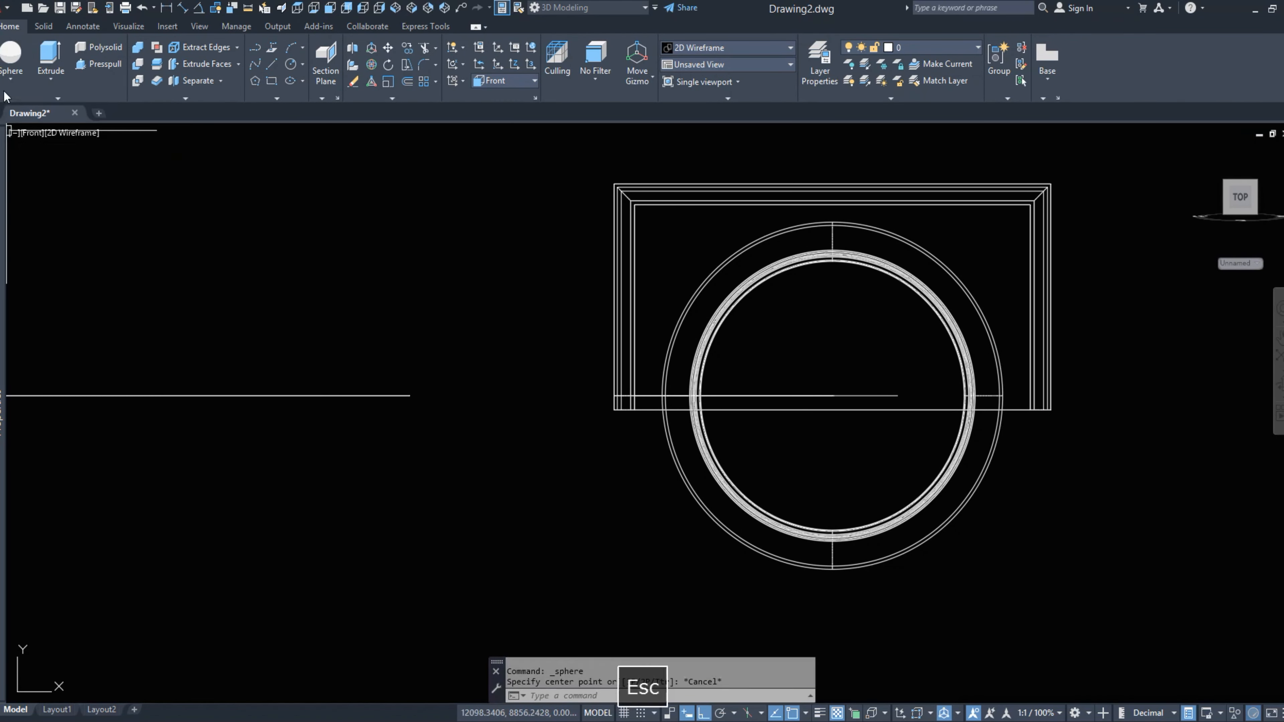
click(10, 79)
click(25, 131)
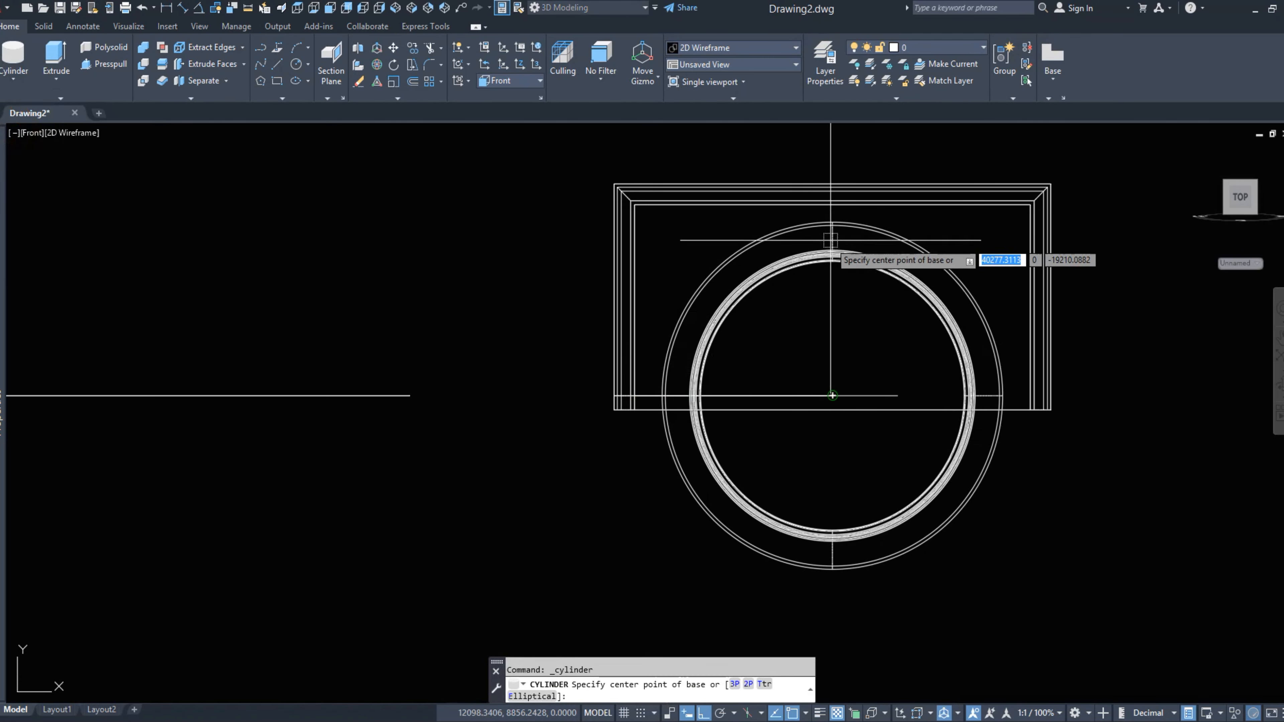
click(831, 261)
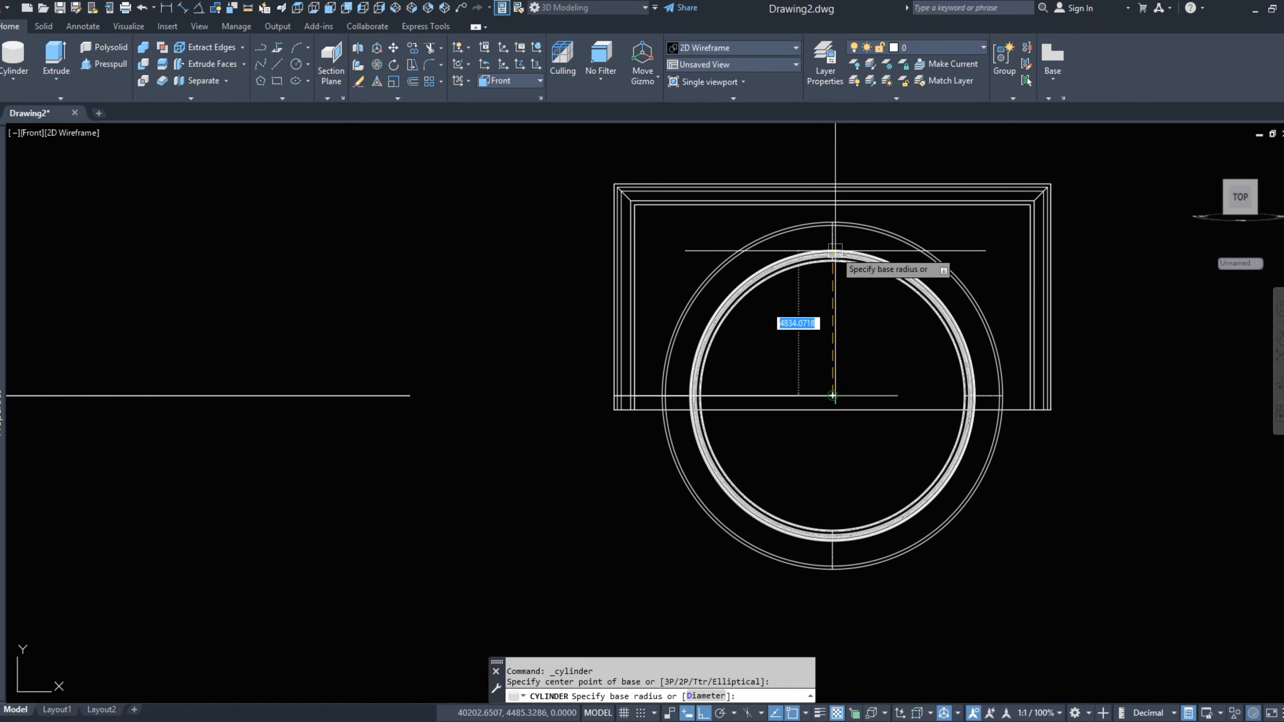
key(Escape)
Erase the leftover profile and construction lines lying along the shaft's horizontal centreline.
click(524, 339)
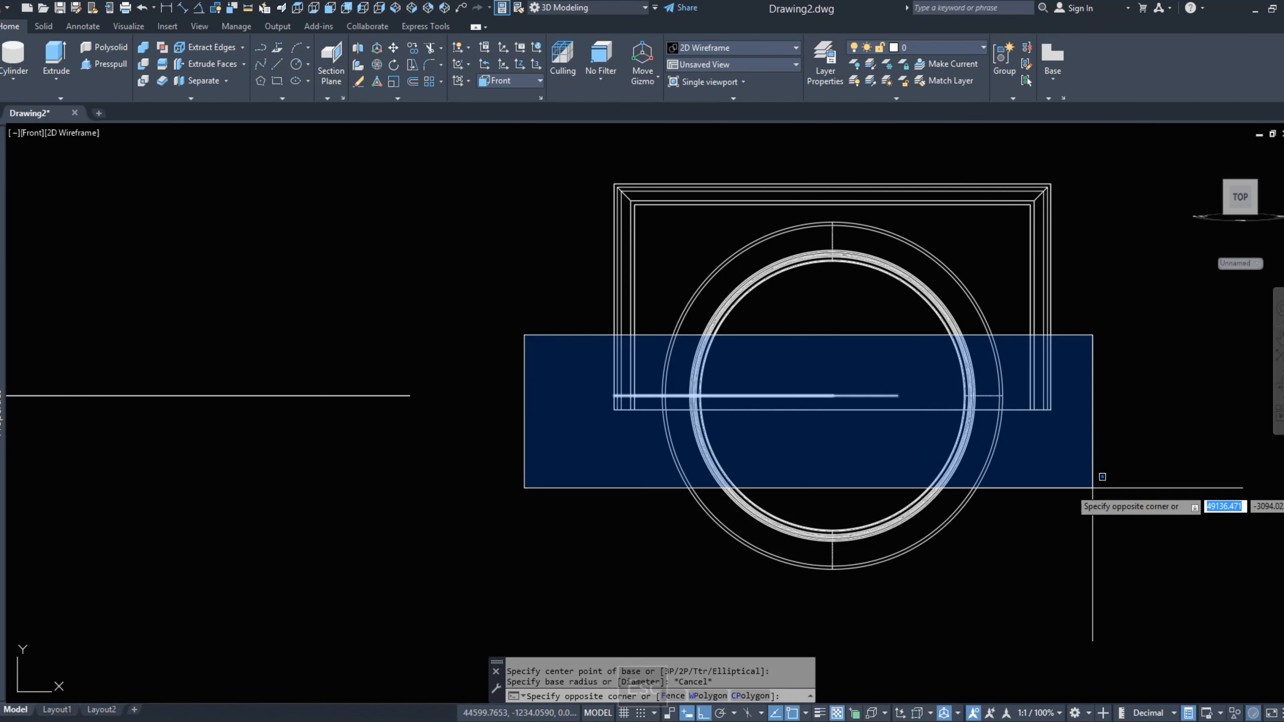
click(1095, 488)
text(E)
key(space)
Slice the abacus and shaft solids with a horizontal plane through the shaft's centre, keeping both sides.
click(144, 76)
click(1026, 147)
click(814, 324)
key(space)
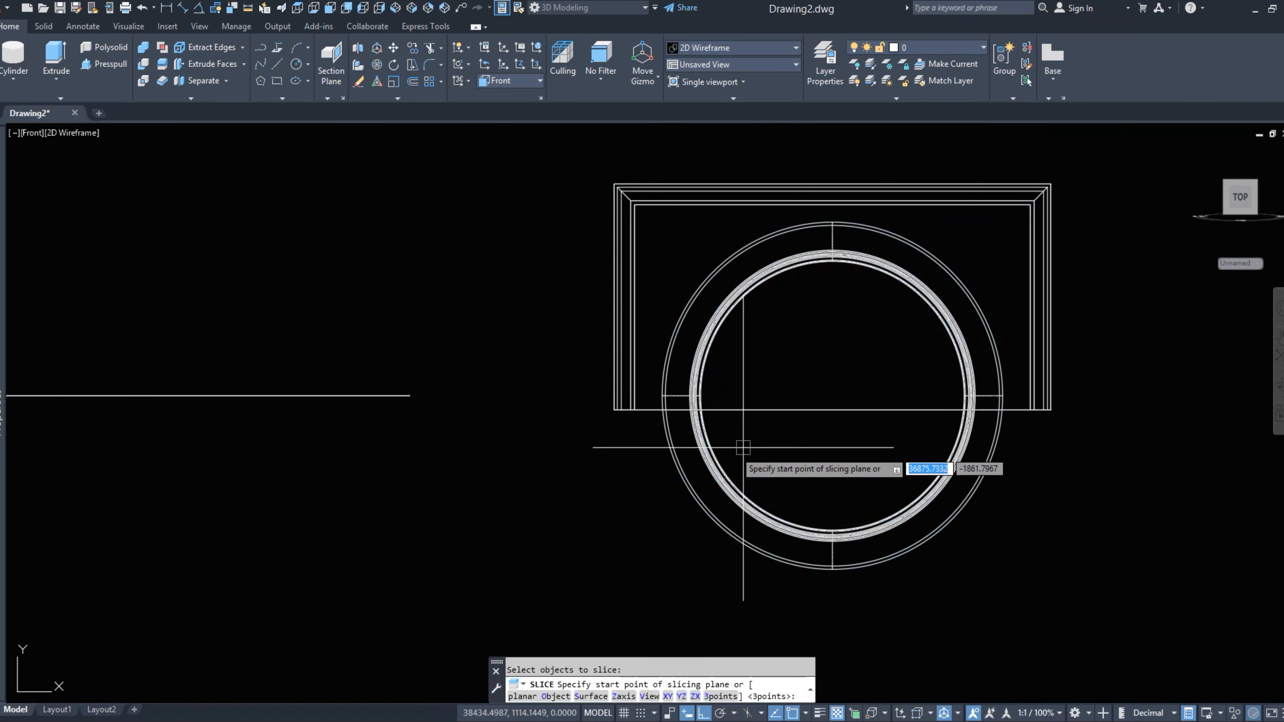
click(832, 396)
click(569, 457)
right_click(569, 458)
click(574, 427)
Erase the pieces of the abacus and shaft below the slicing plane.
click(546, 373)
click(1106, 588)
text(e)
key(space)
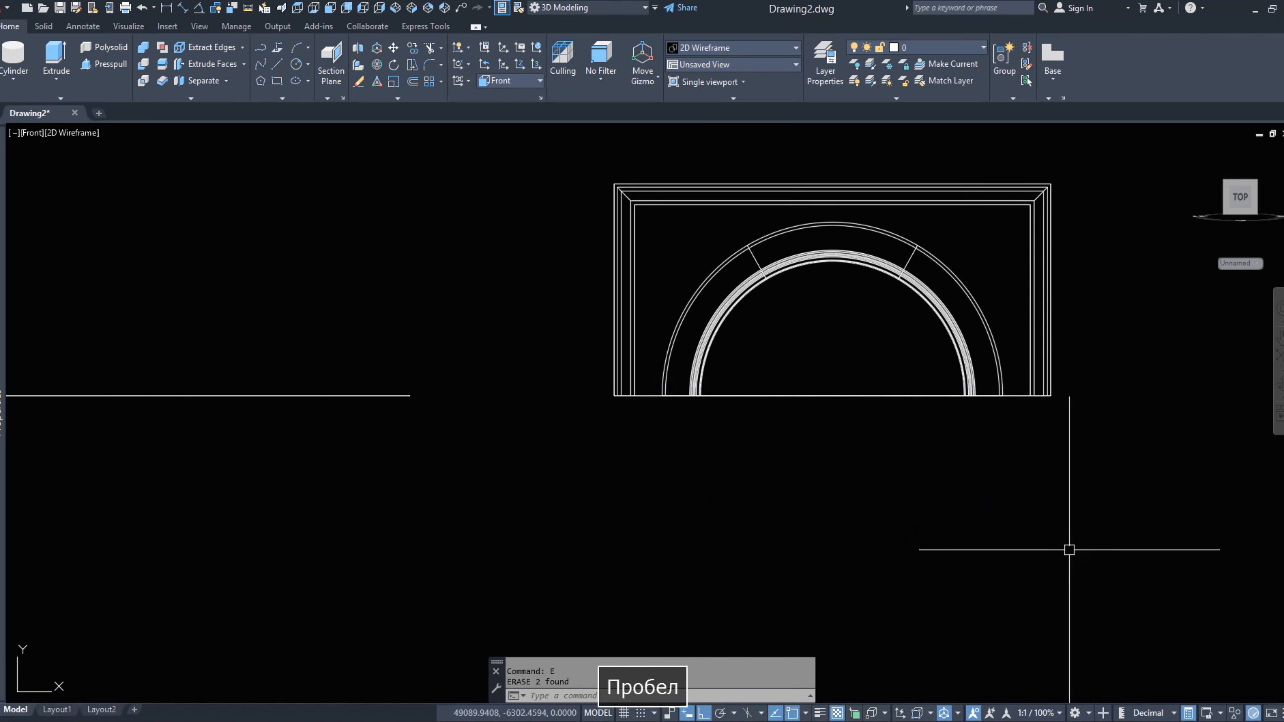
Draw a cylinder centred on the shaft's lower-left base corner, about 505 in radius and 4822 high.
click(716, 301)
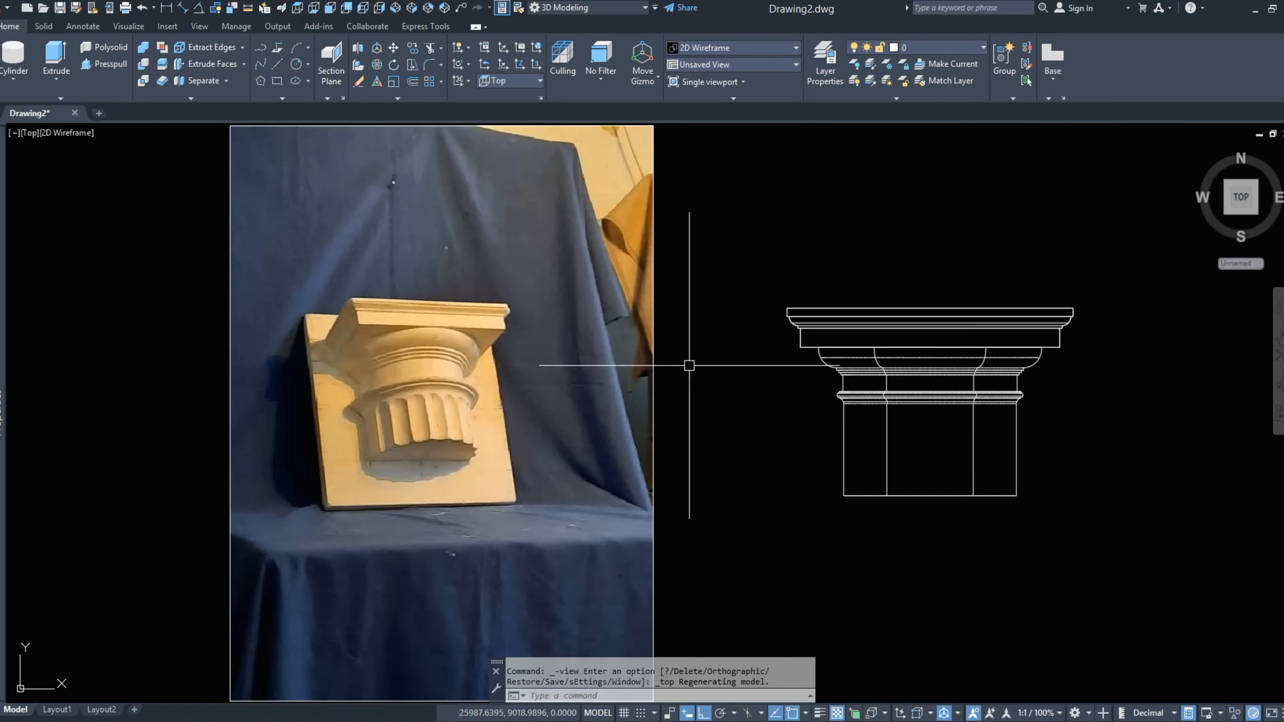
shift+middle_drag(780, 287, 909, 243)
click(833, 537)
scroll(817, 526, up, 2)
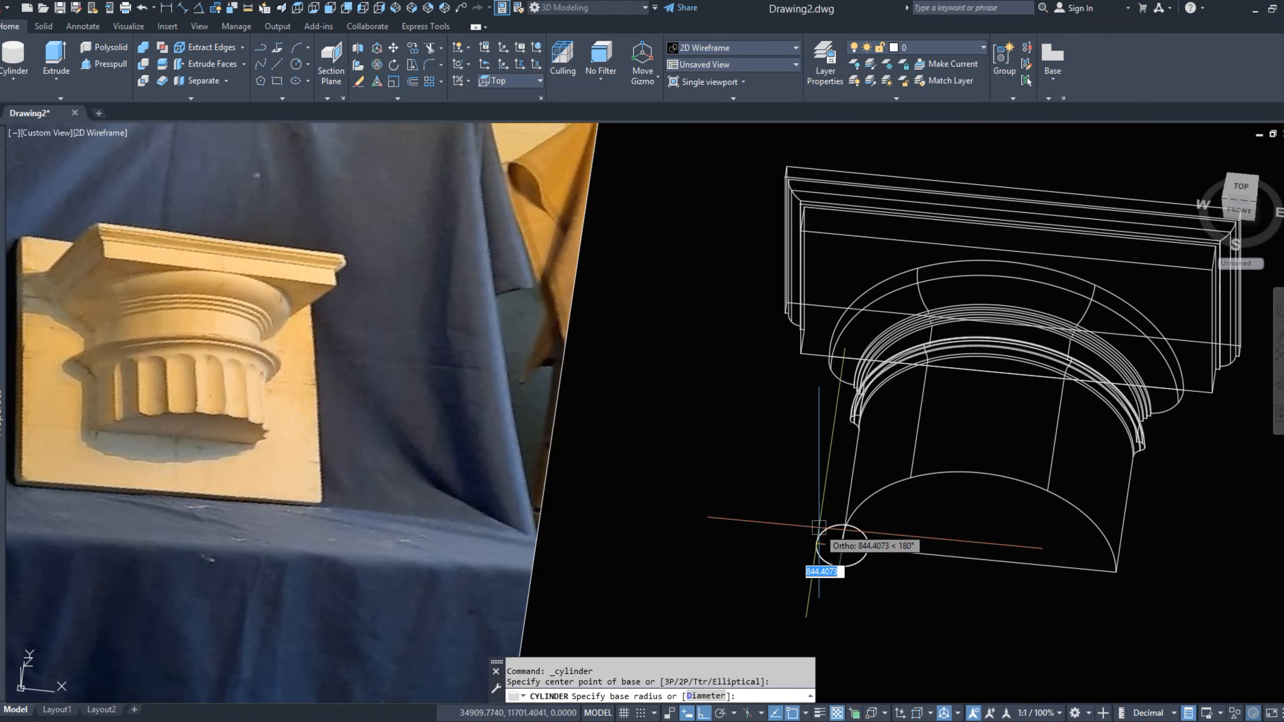
scroll(819, 527, up, 2)
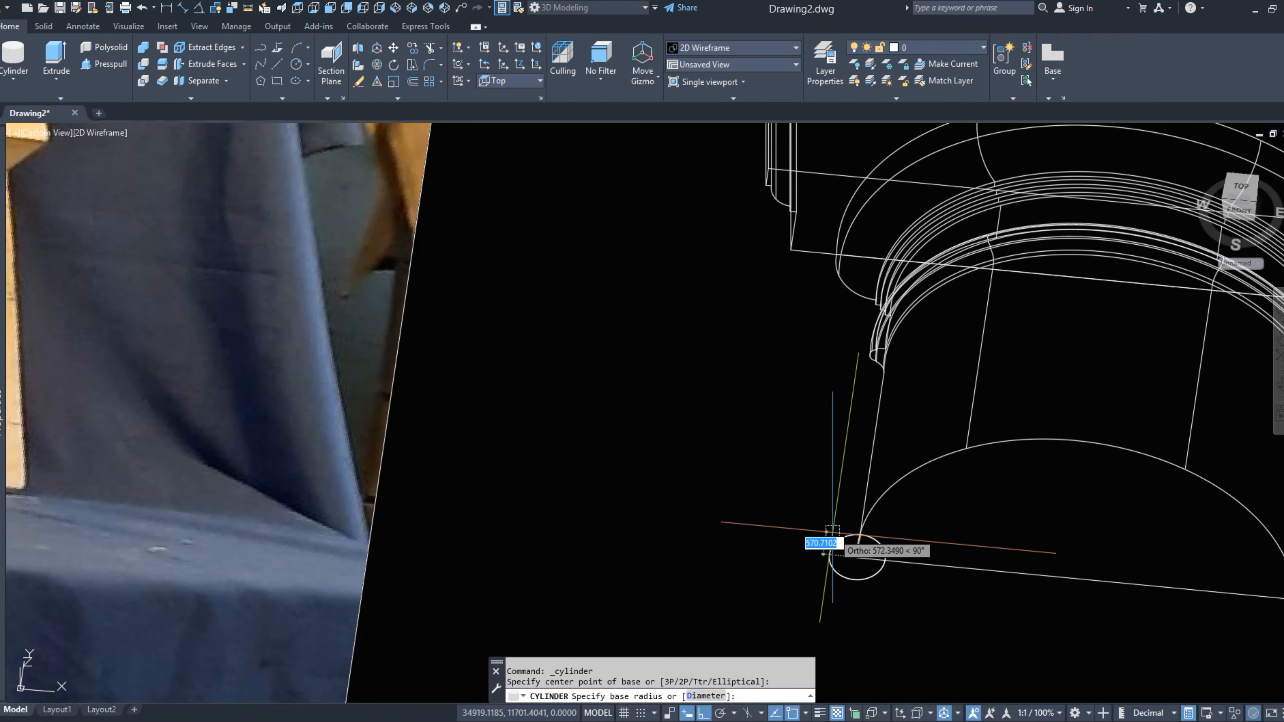
click(834, 540)
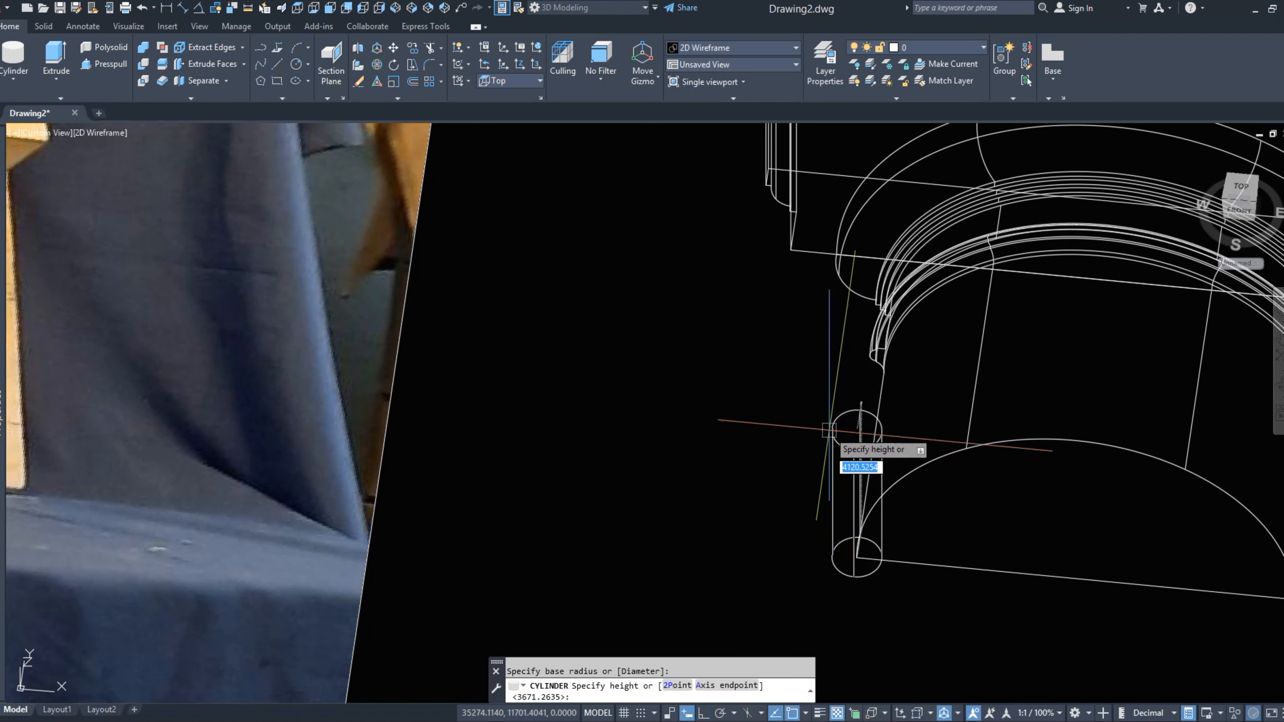
click(829, 410)
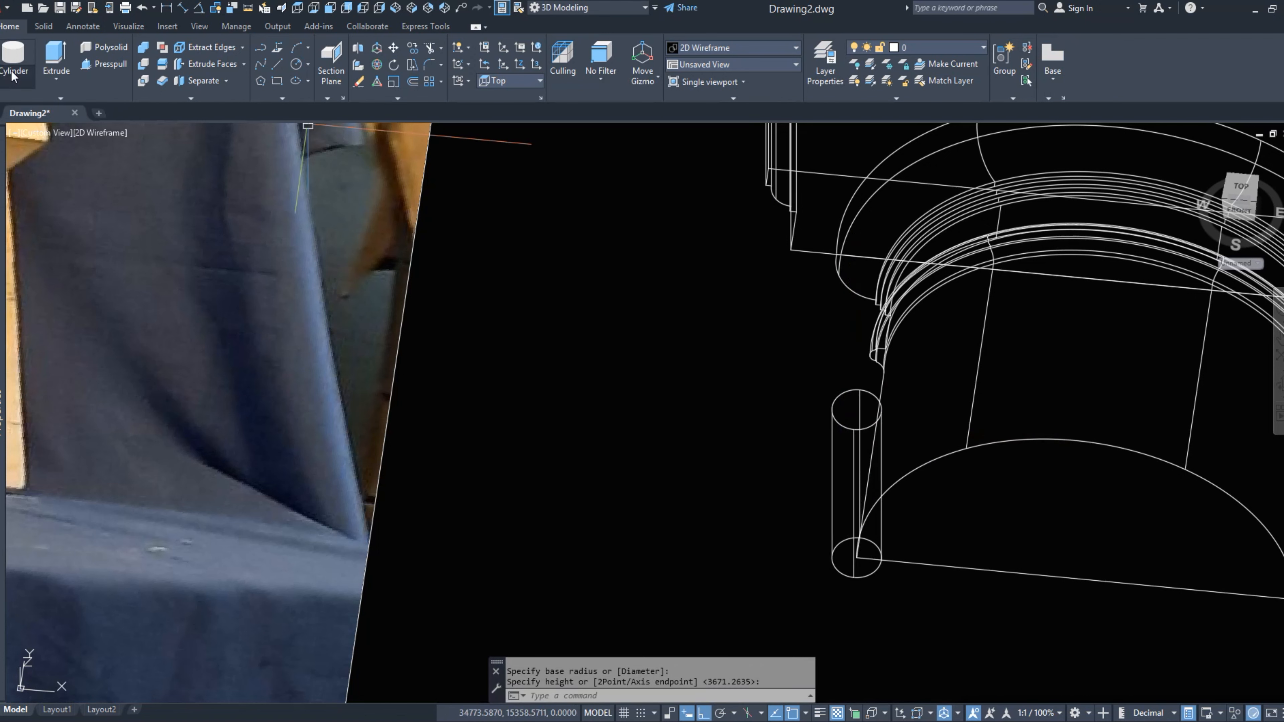
Add a sphere of about 505 radius centred on the cylinder's top face, matching the cylinder's edge.
click(12, 85)
click(25, 187)
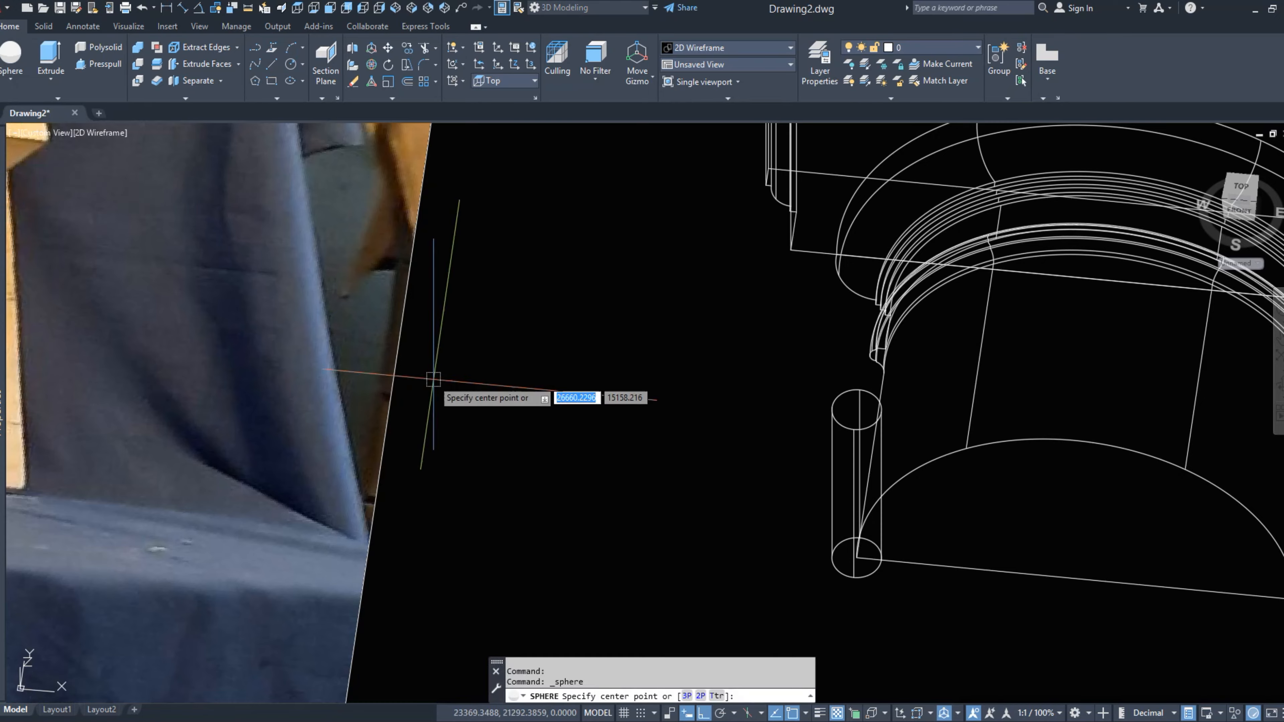
scroll(496, 323, down, 6)
scroll(915, 405, up, 6)
scroll(925, 379, up, 2)
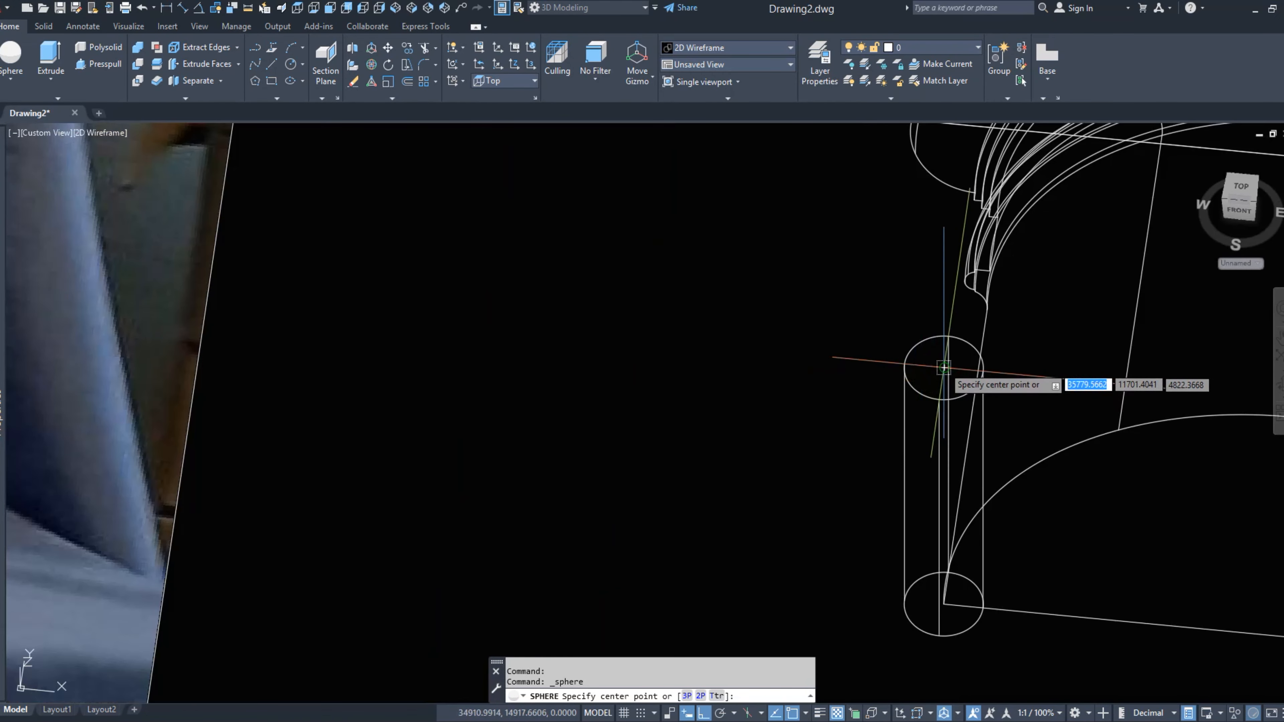
click(943, 369)
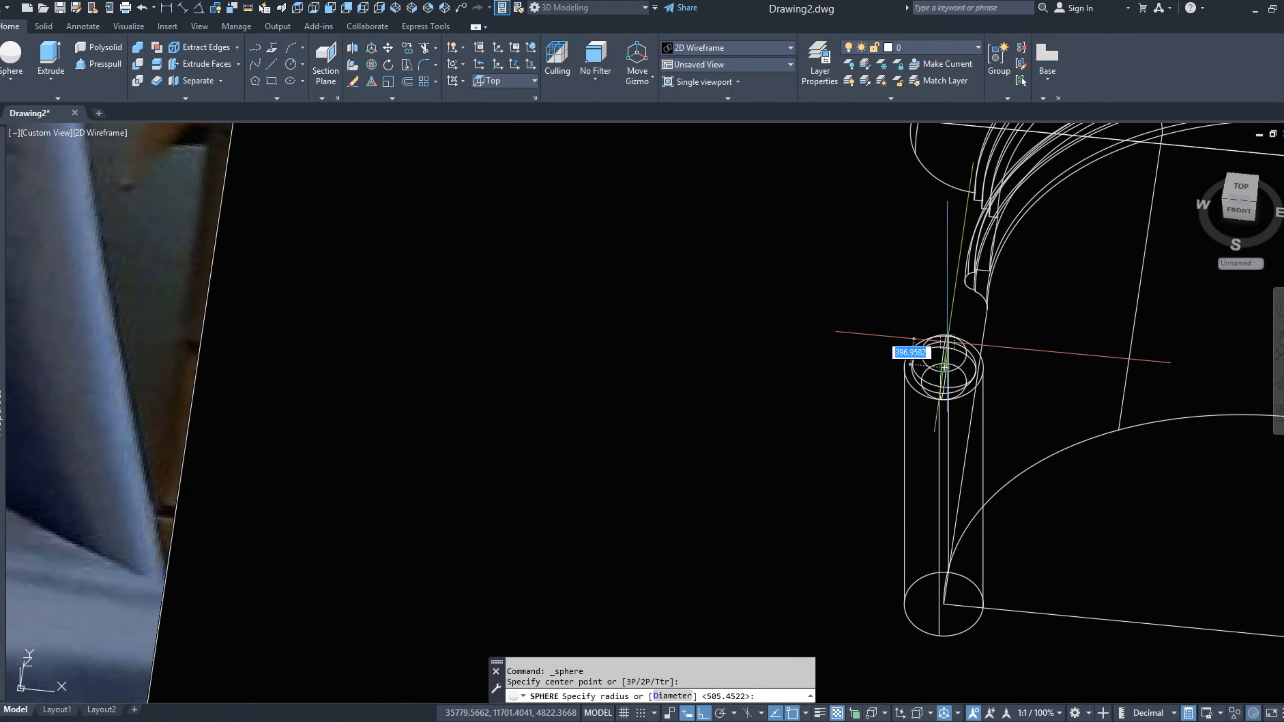
click(940, 372)
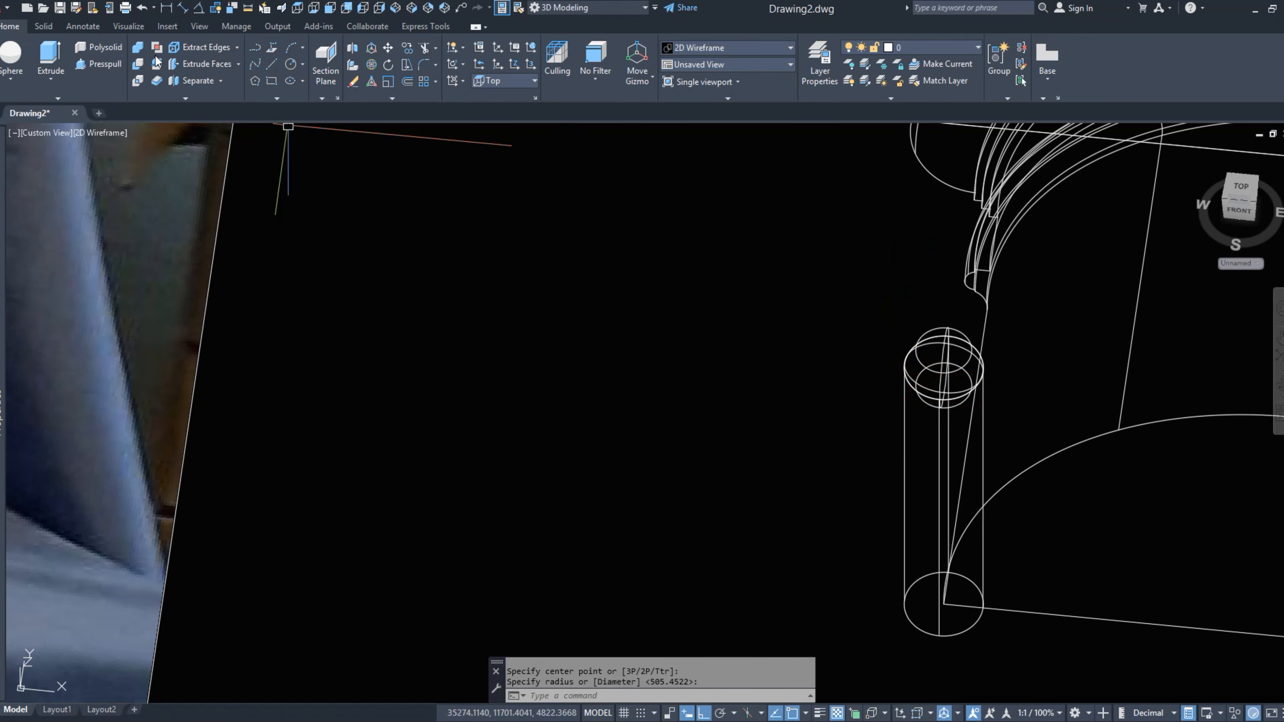
Union the cylinder and the sphere into one round-ended flute cutter.
click(142, 50)
click(897, 290)
click(866, 381)
scroll(756, 338, down, 2)
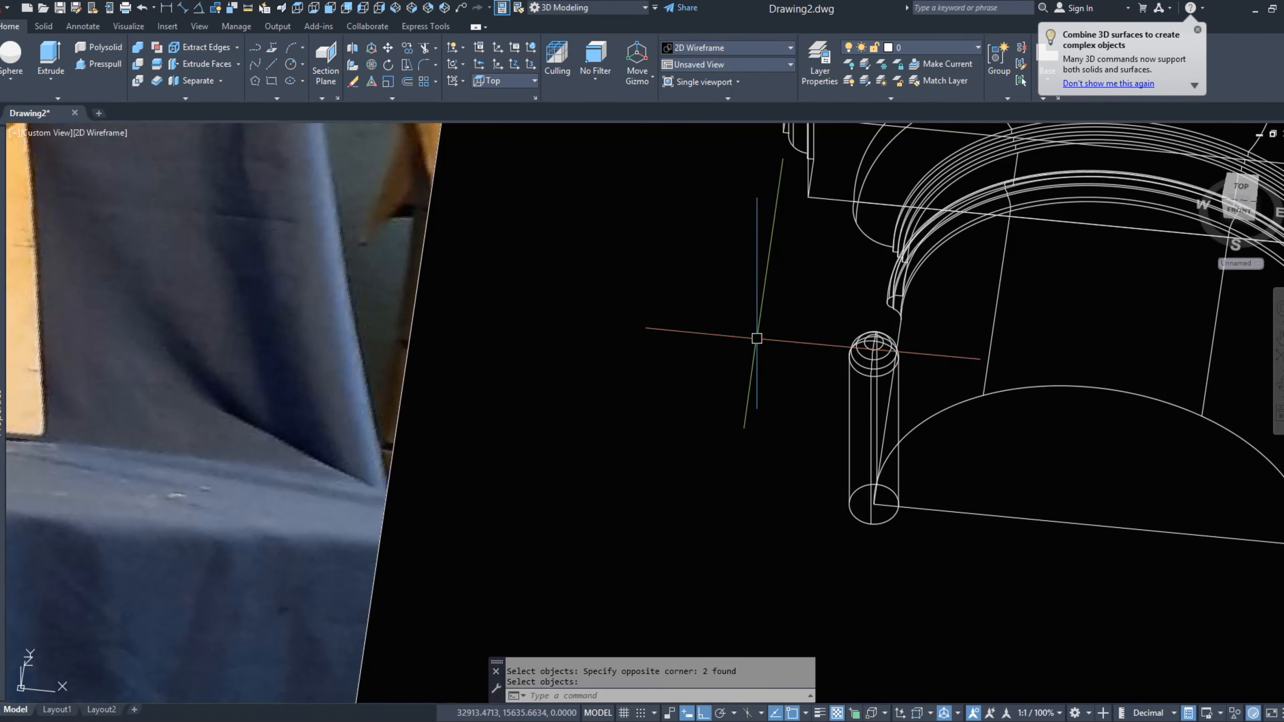
In the left view, rotate the flute cutter about its base centre so it lies parallel to the shaft axis.
click(297, 8)
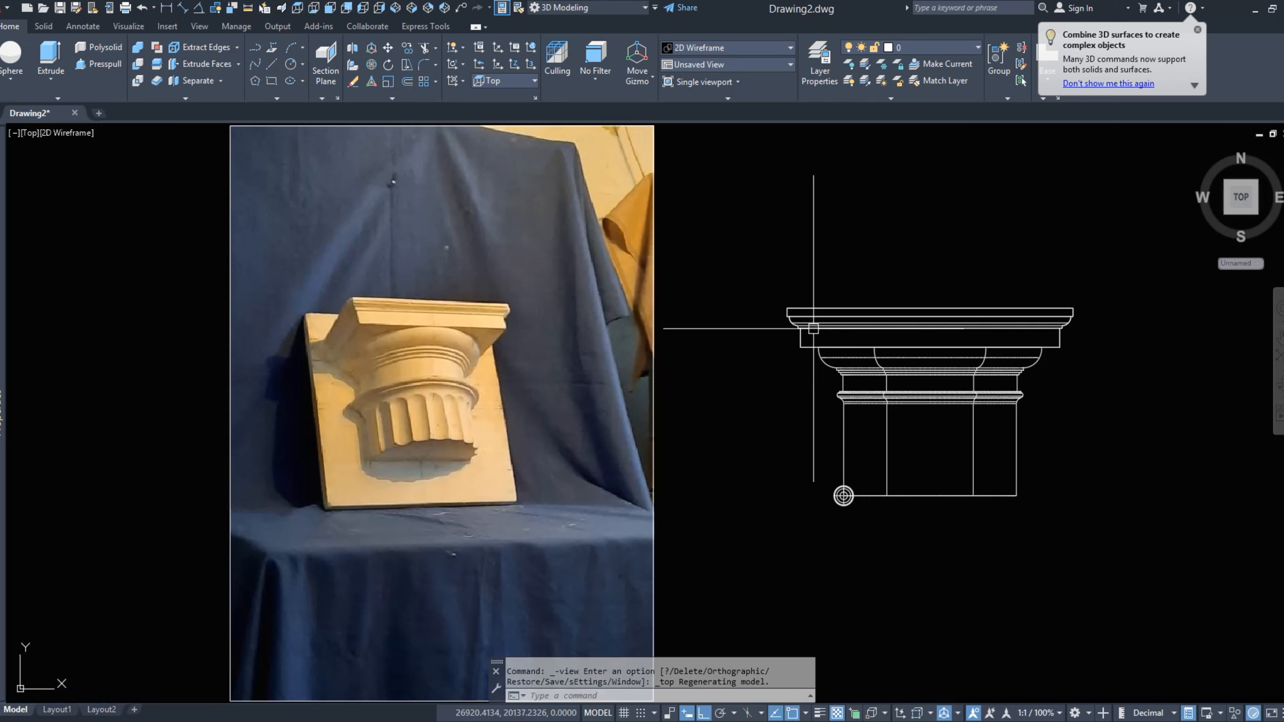
click(363, 8)
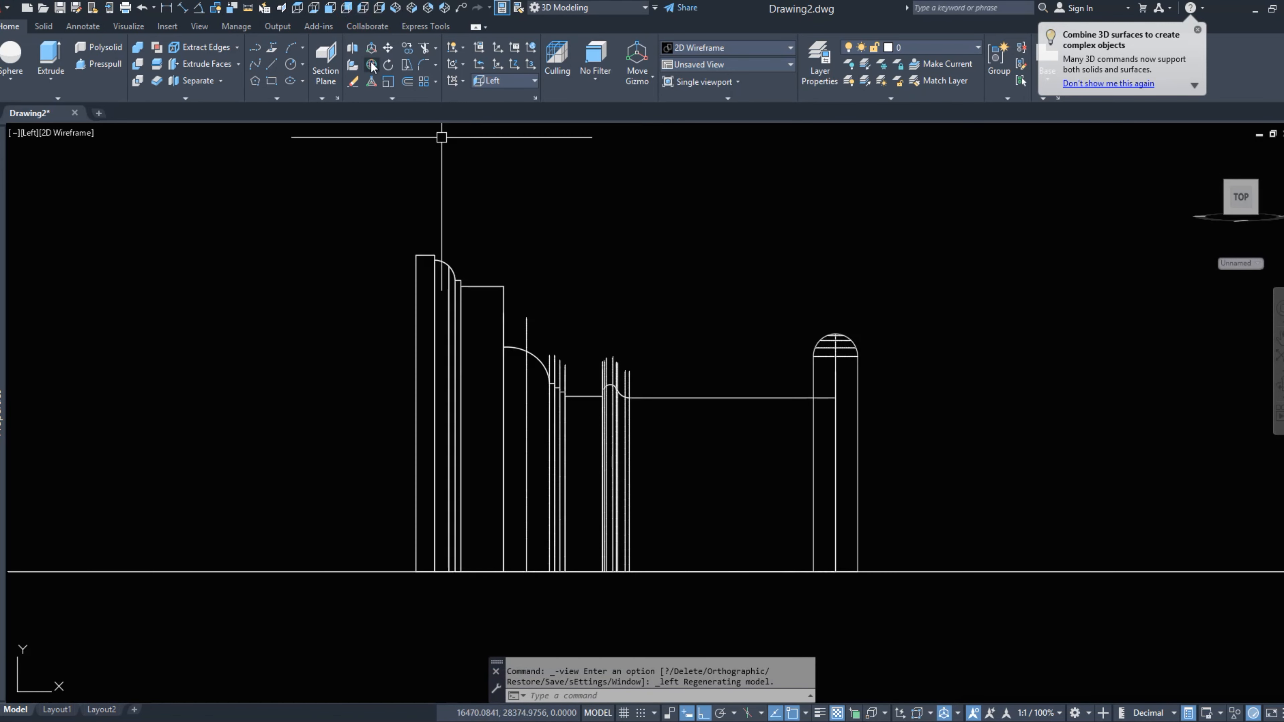
click(388, 65)
click(805, 341)
key(Escape)
click(825, 352)
right_click(831, 552)
click(836, 572)
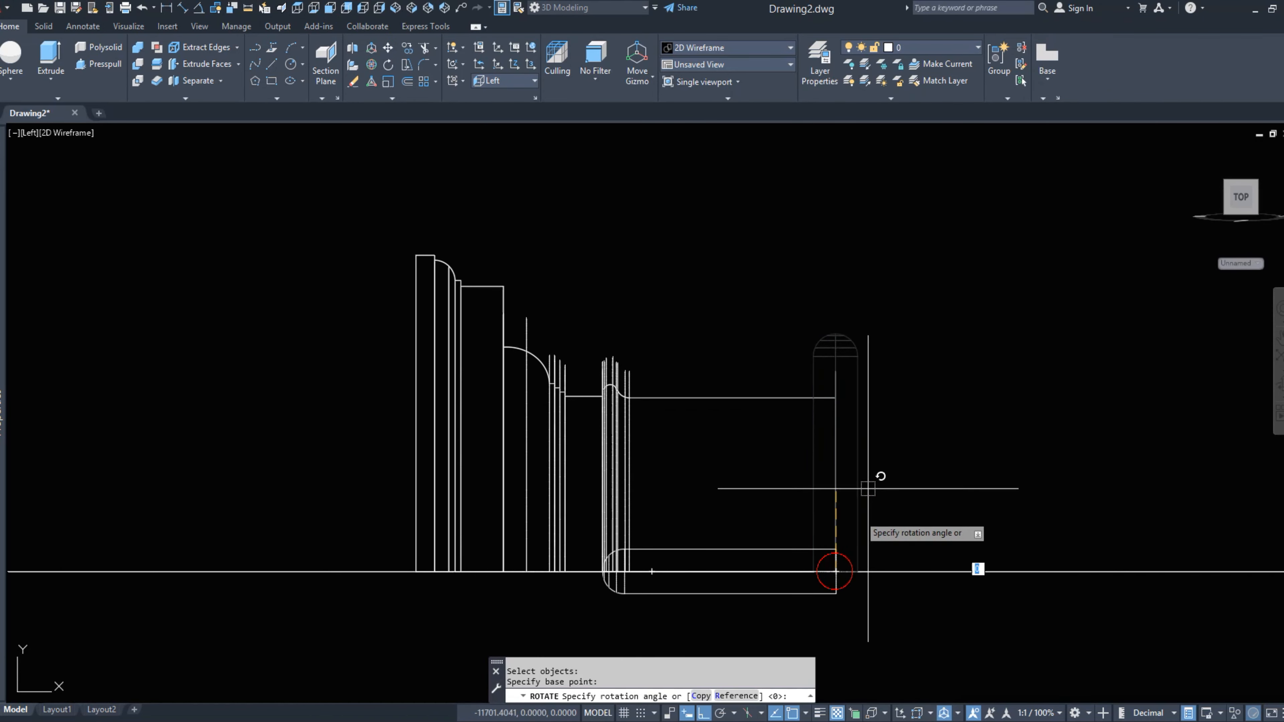
click(730, 549)
Move the flute cutter along the shaft away from the abacus, placing its rounded end just beyond the necking mouldings, and return to the top view.
middle_drag(668, 378, 665, 327)
text(m)
key(space)
click(676, 424)
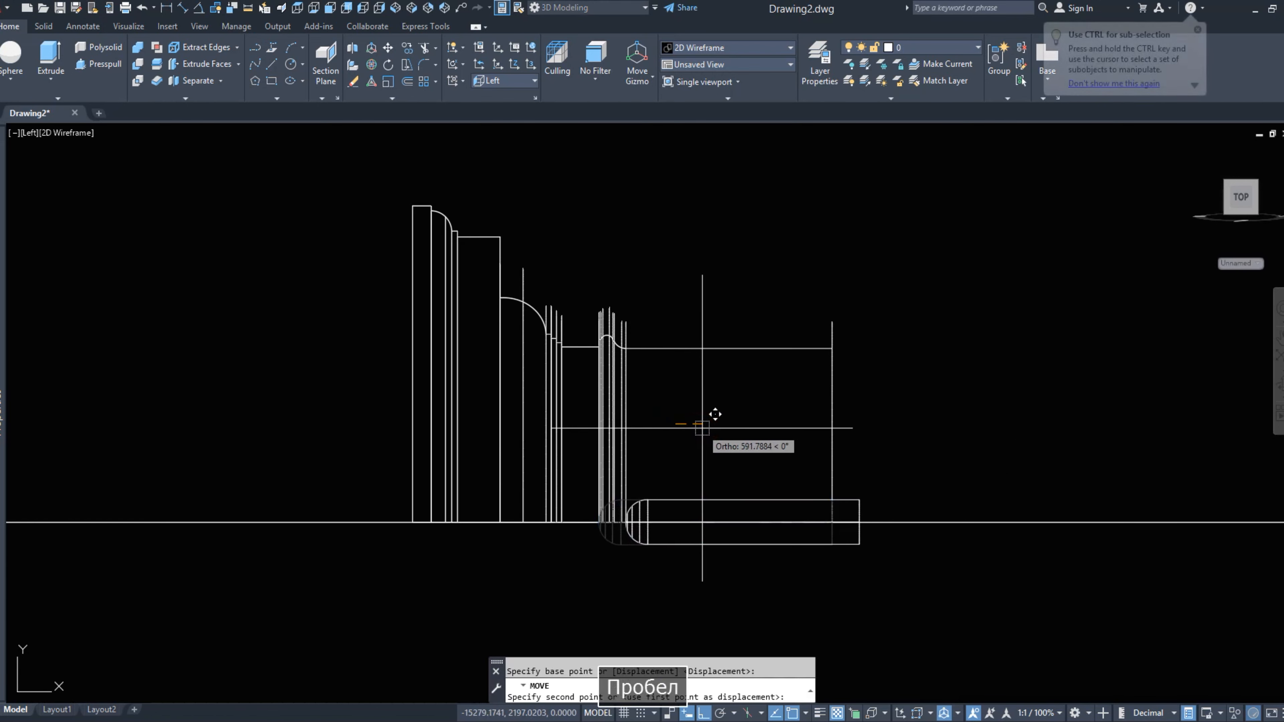
click(708, 428)
click(297, 8)
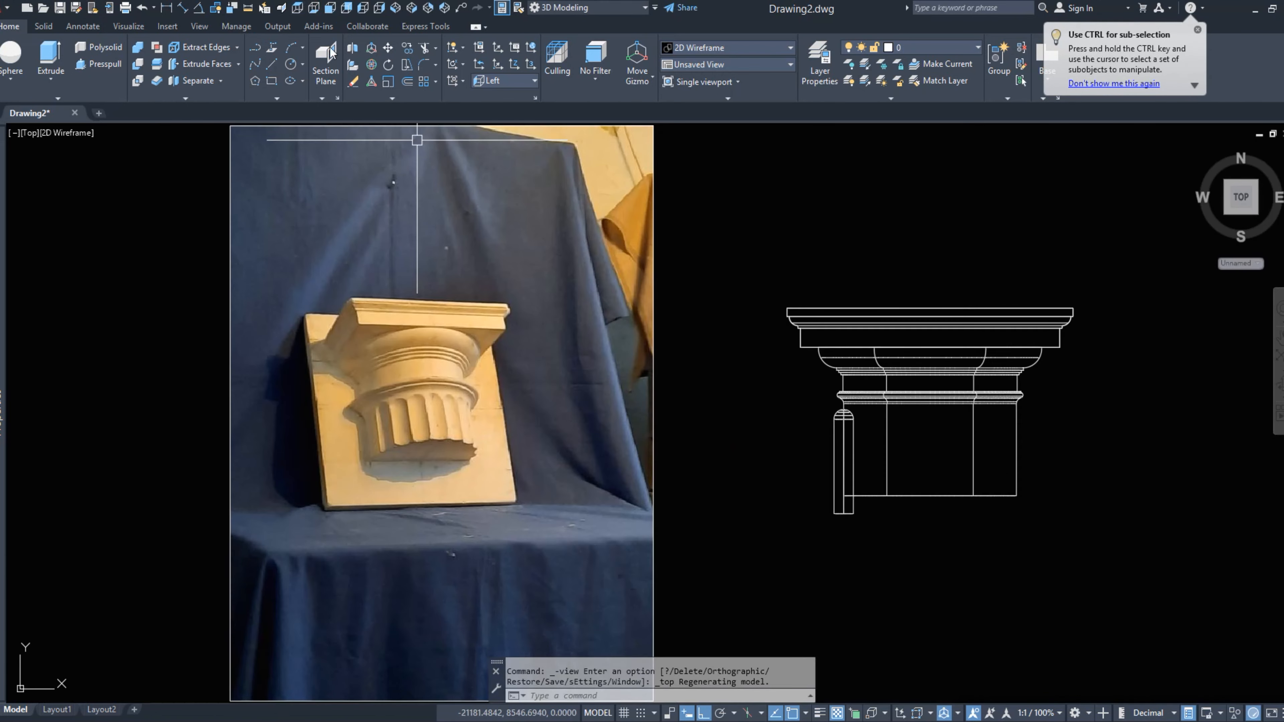
Try a polar array of the flute cutter around the midpoint of the shaft's base edge in a tilted view, and undo it.
middle_drag(752, 338, 611, 364)
scroll(611, 364, up, 4)
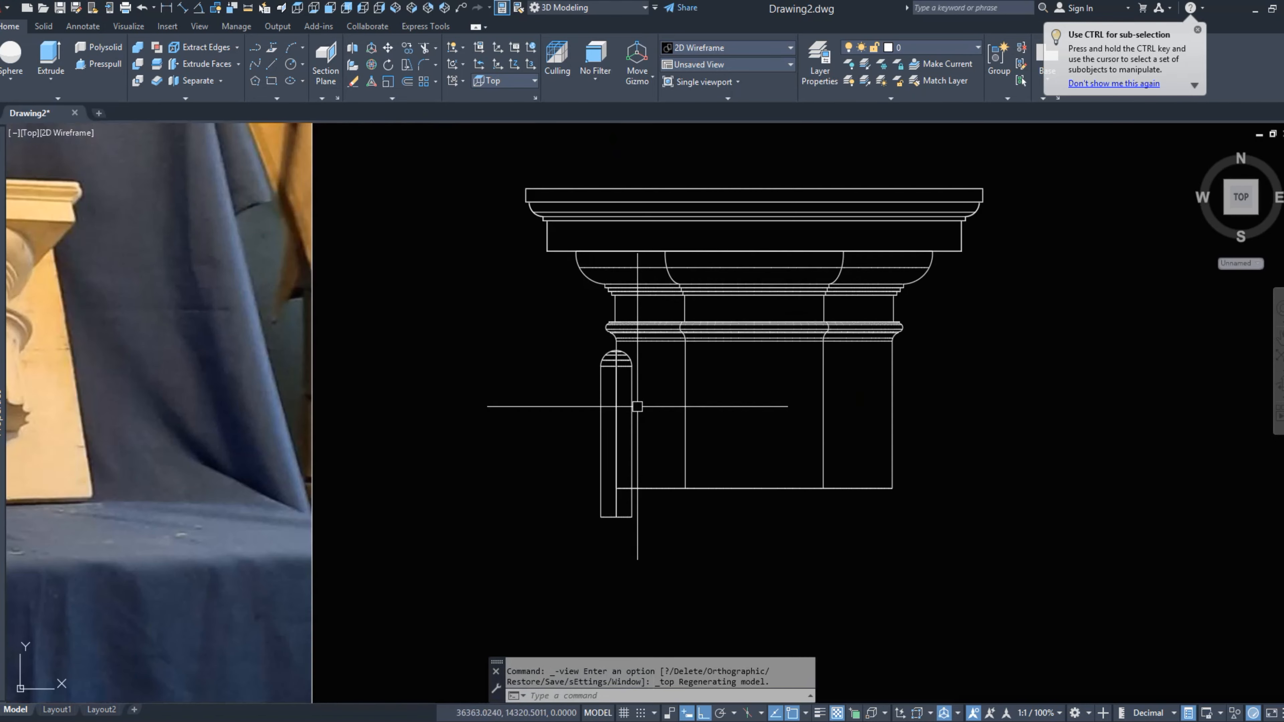
shift+middle_drag(587, 273, 353, 126)
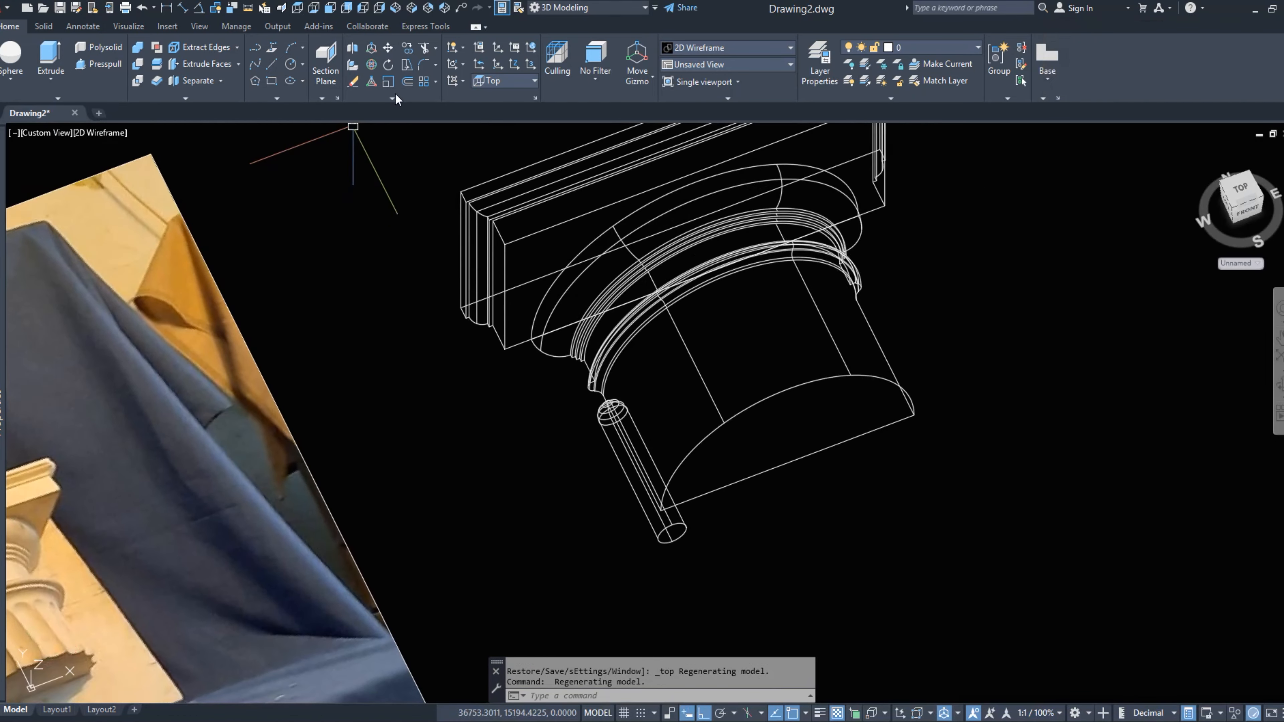
click(434, 82)
click(443, 155)
key(Return)
click(787, 462)
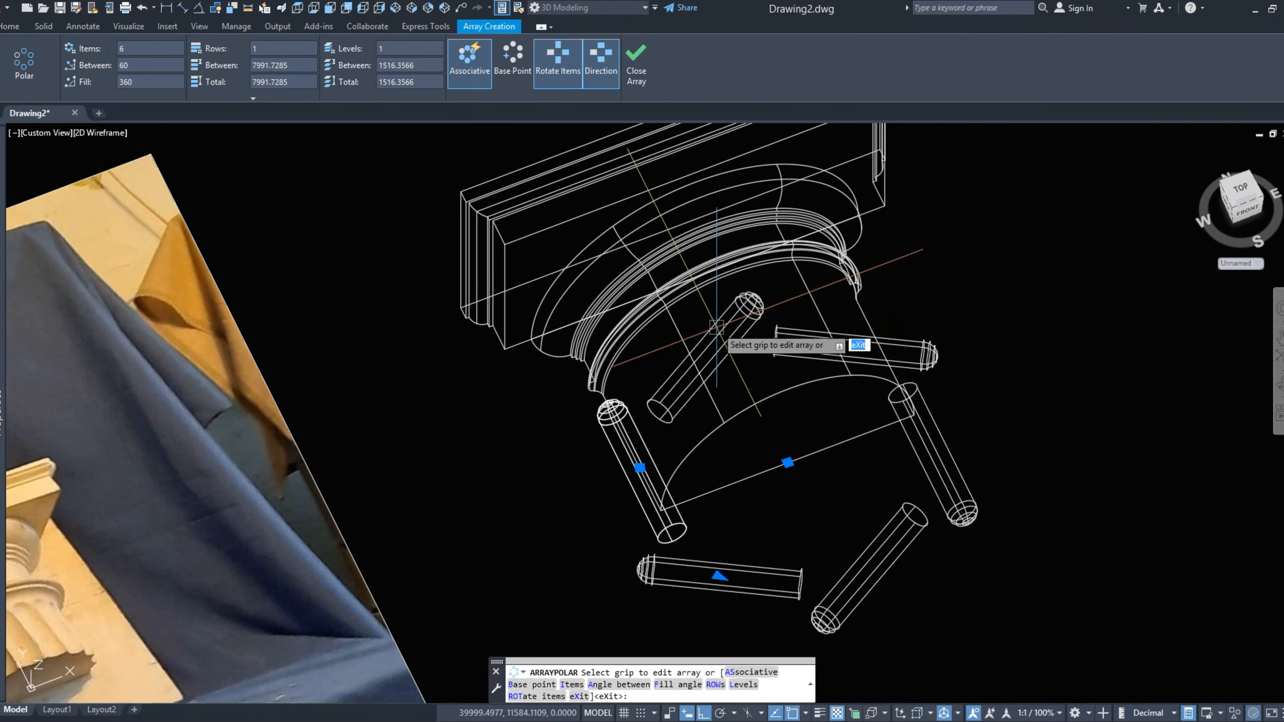
key(Escape)
click(329, 8)
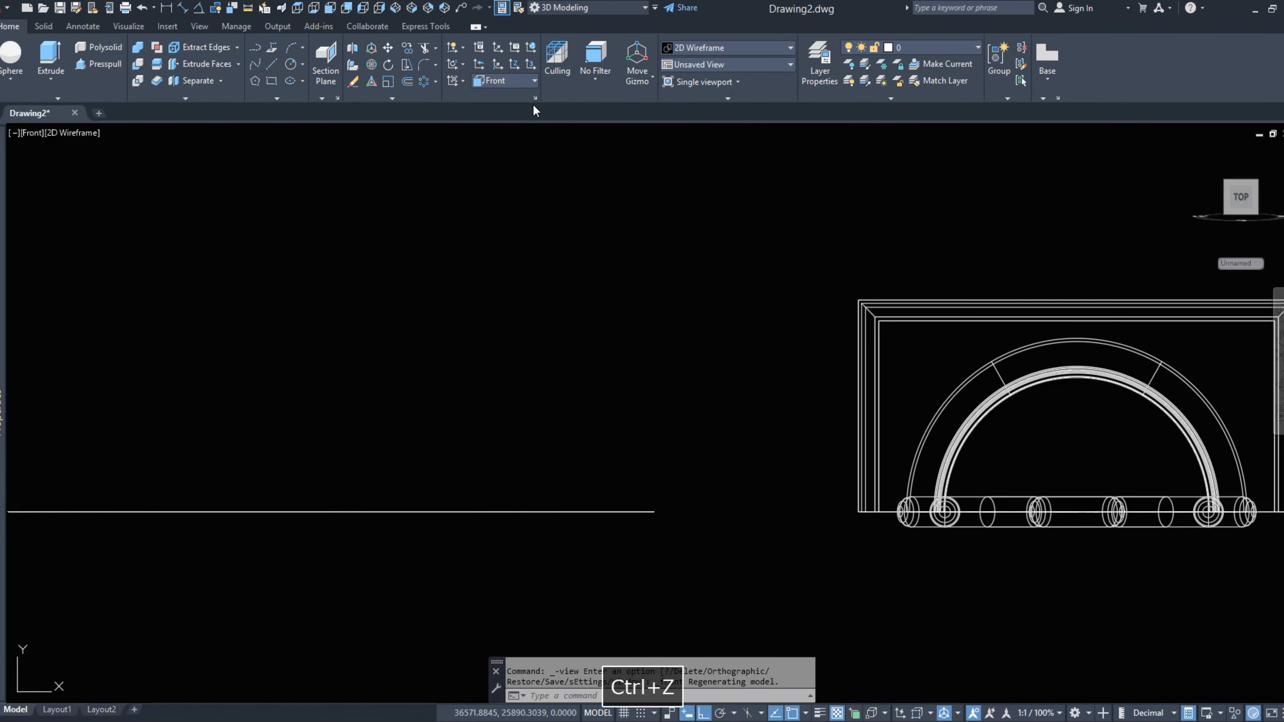
key(ctrl+z)
key(ctrl+z)
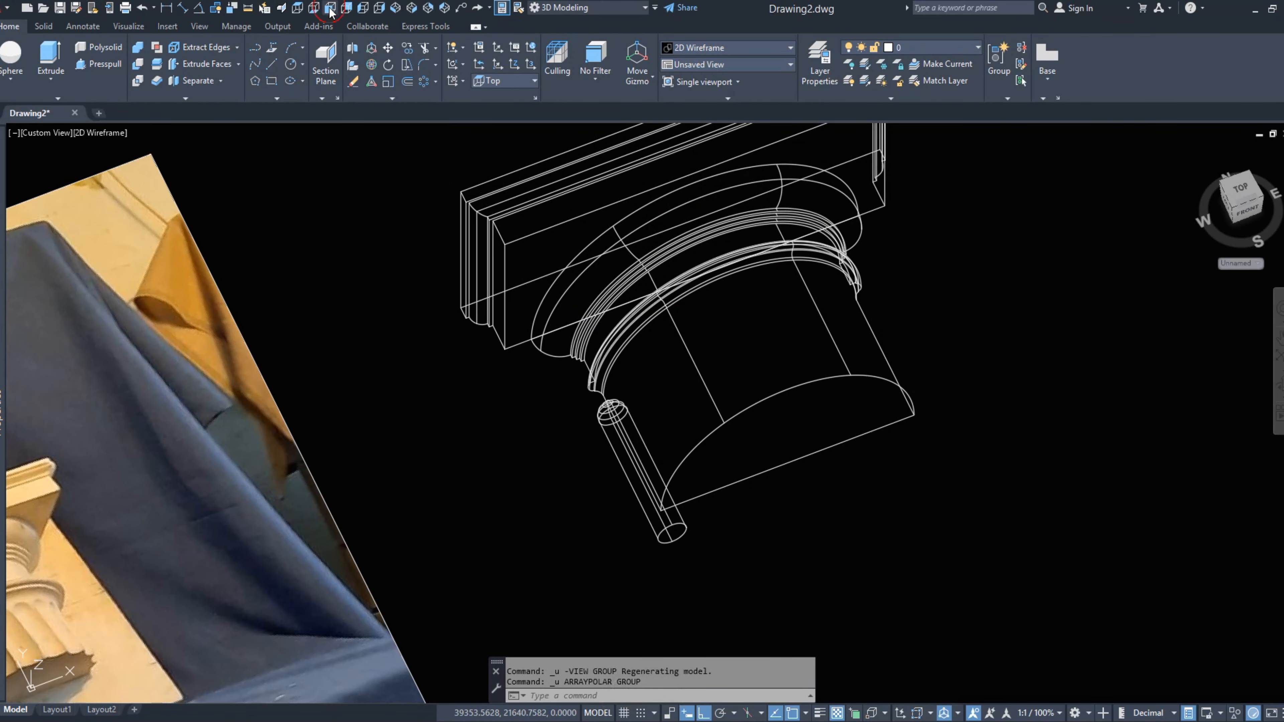
In the front view, create a polar array of the flute cutter around the centre of the shaft.
click(329, 8)
click(423, 81)
middle_drag(926, 508, 551, 474)
click(552, 472)
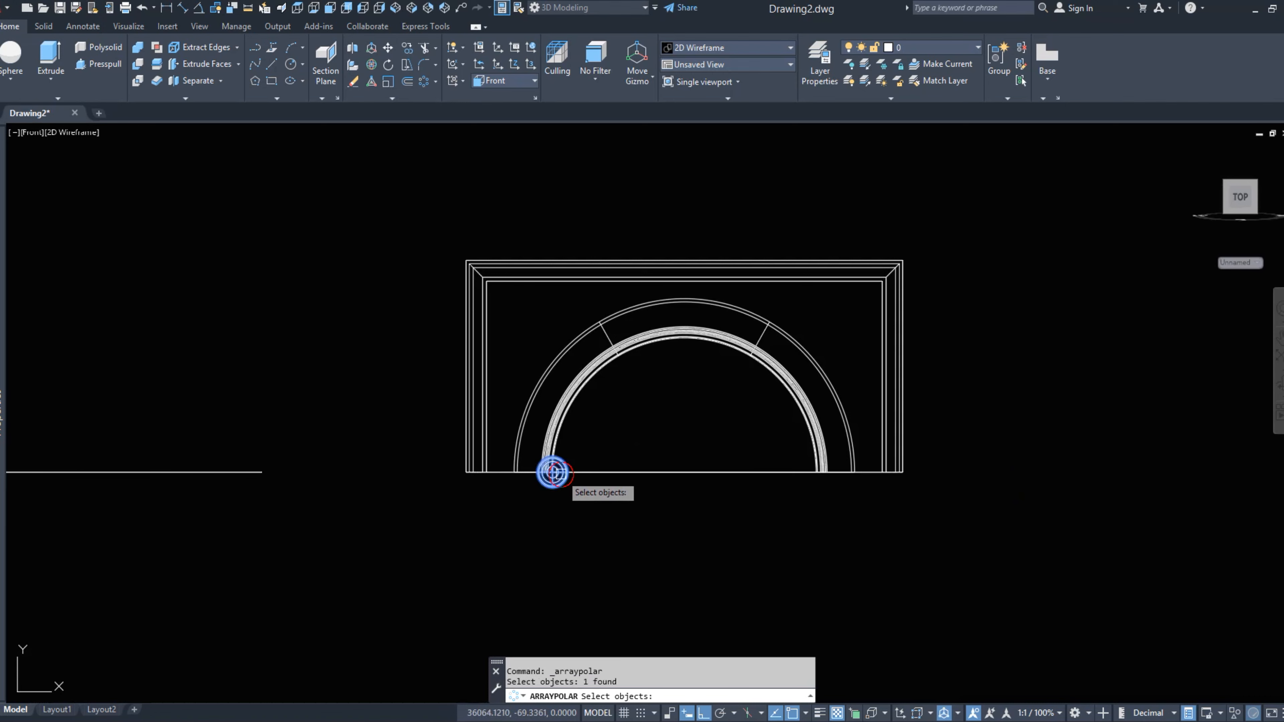
key(Return)
click(685, 472)
right_click(684, 471)
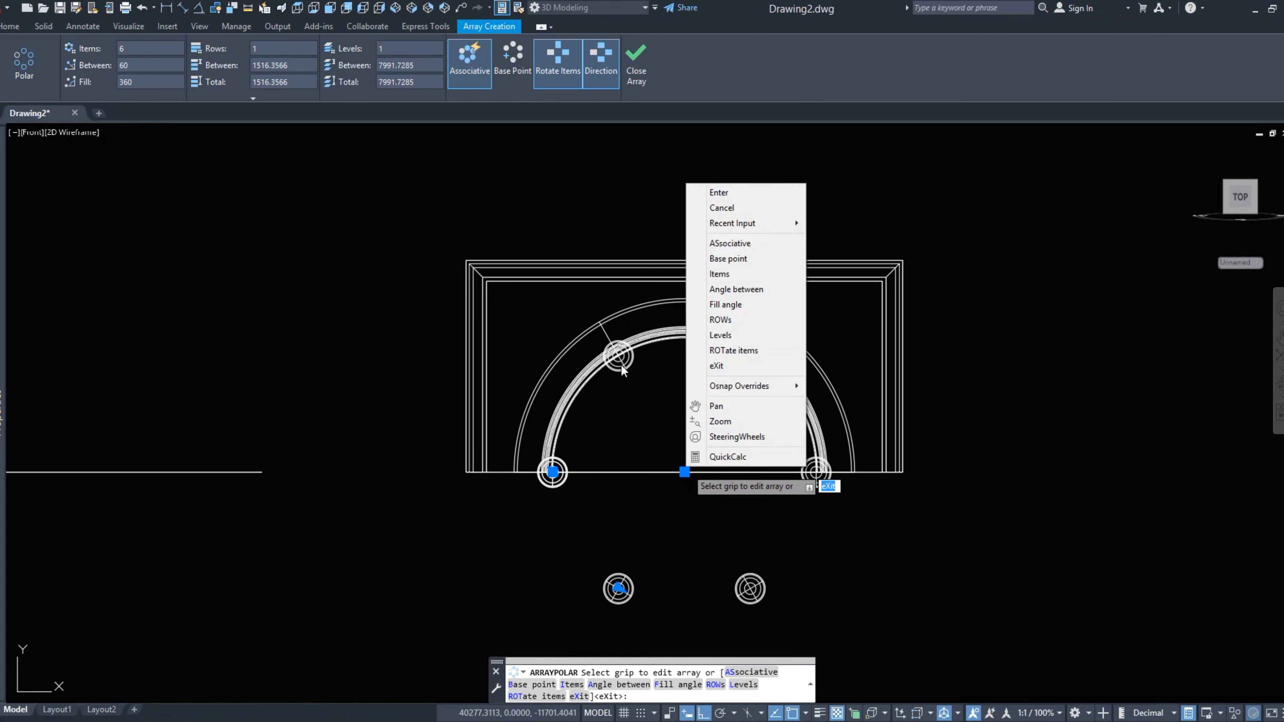
click(744, 209)
Try 18 and 20 items for the flute cutter array and settle on 22 items.
click(630, 361)
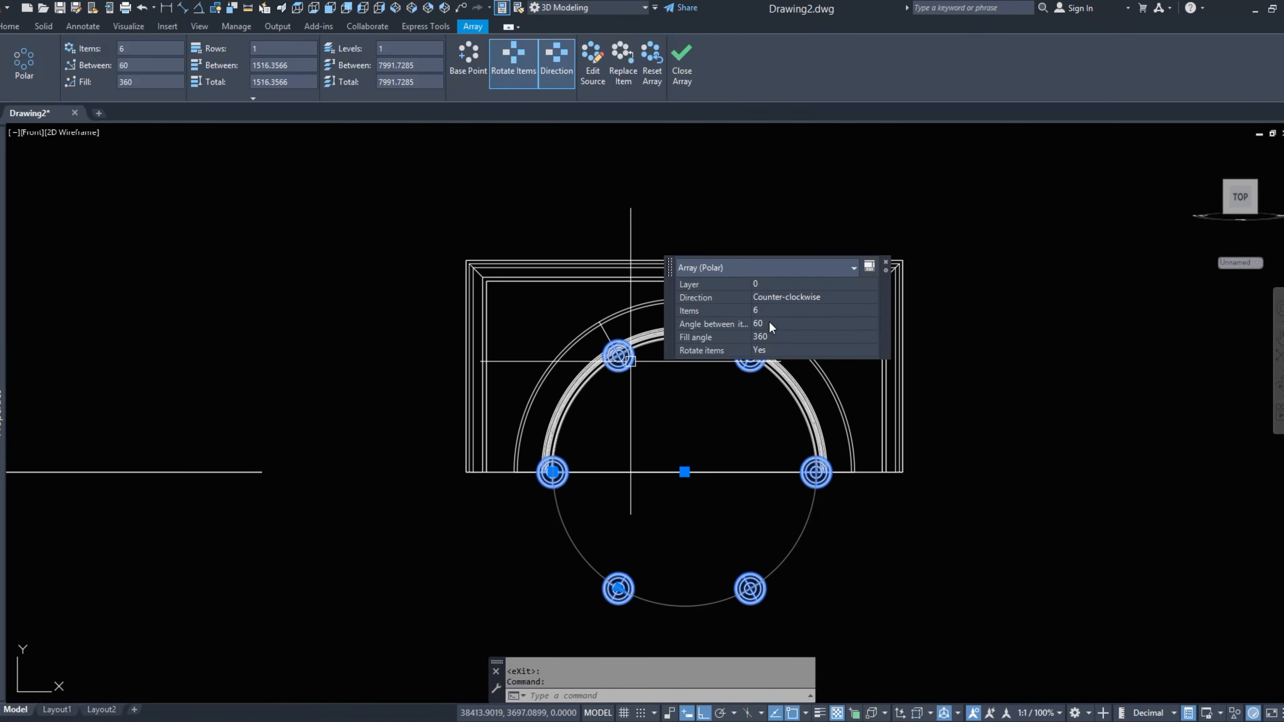
click(764, 308)
text(18)
key(Return)
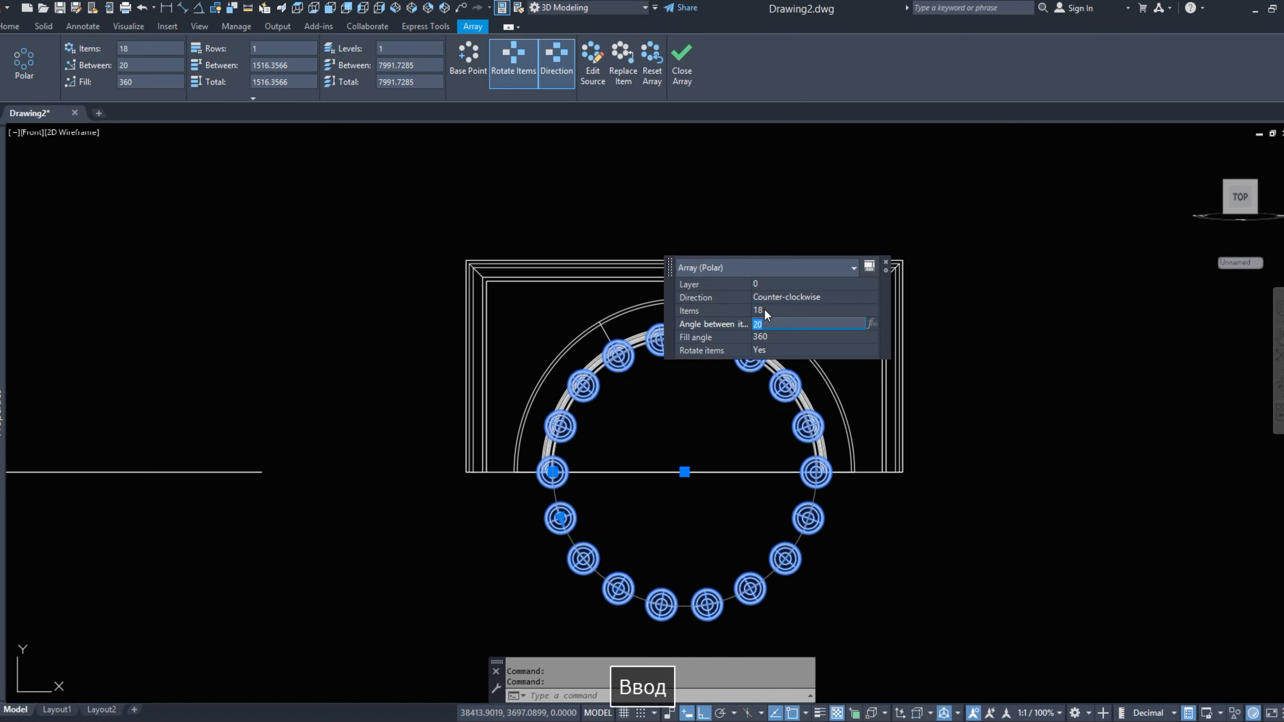
text(20)
key(Return)
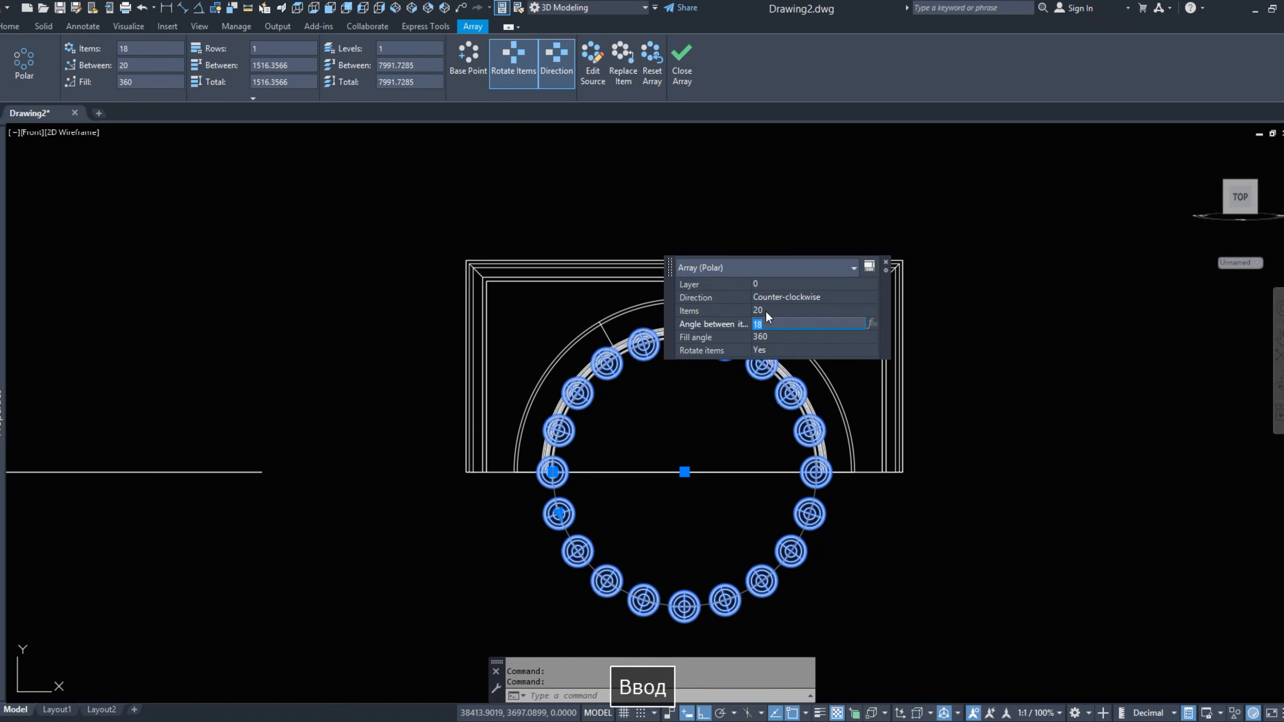
click(765, 310)
text(22)
key(Return)
key(Escape)
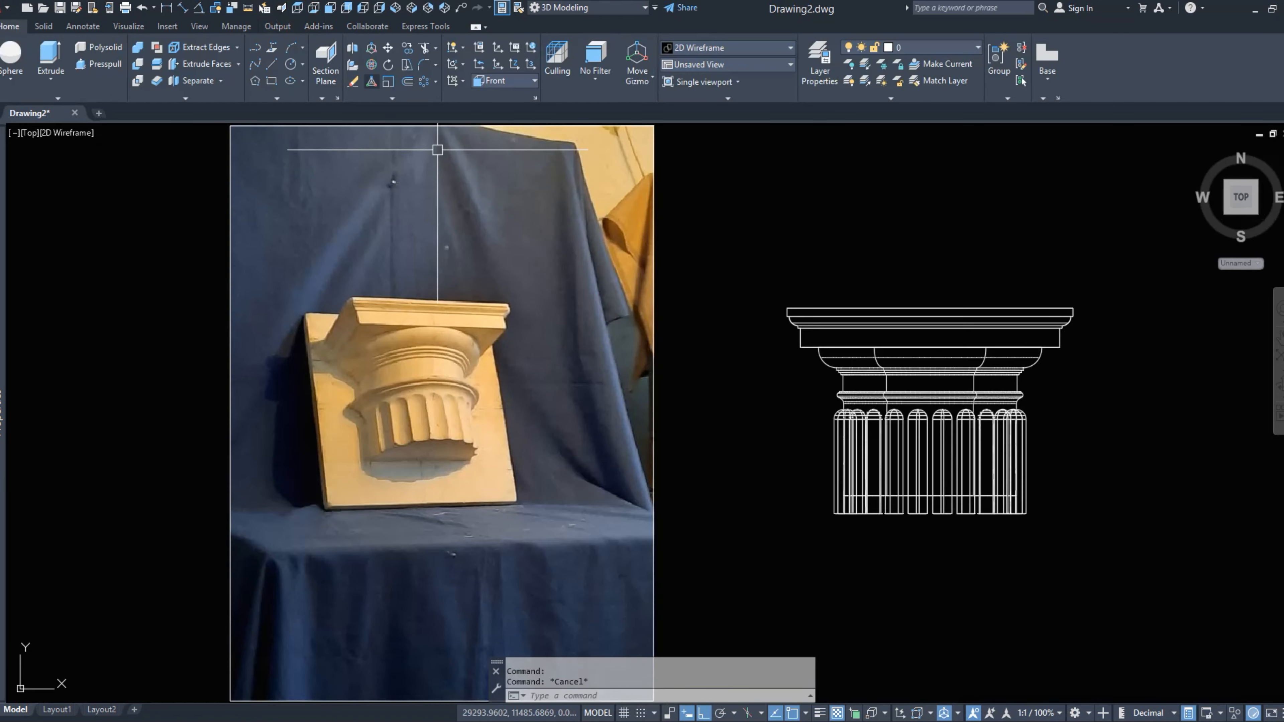
Explode the polar array into separate flute cutters.
middle_drag(694, 322, 528, 315)
click(769, 430)
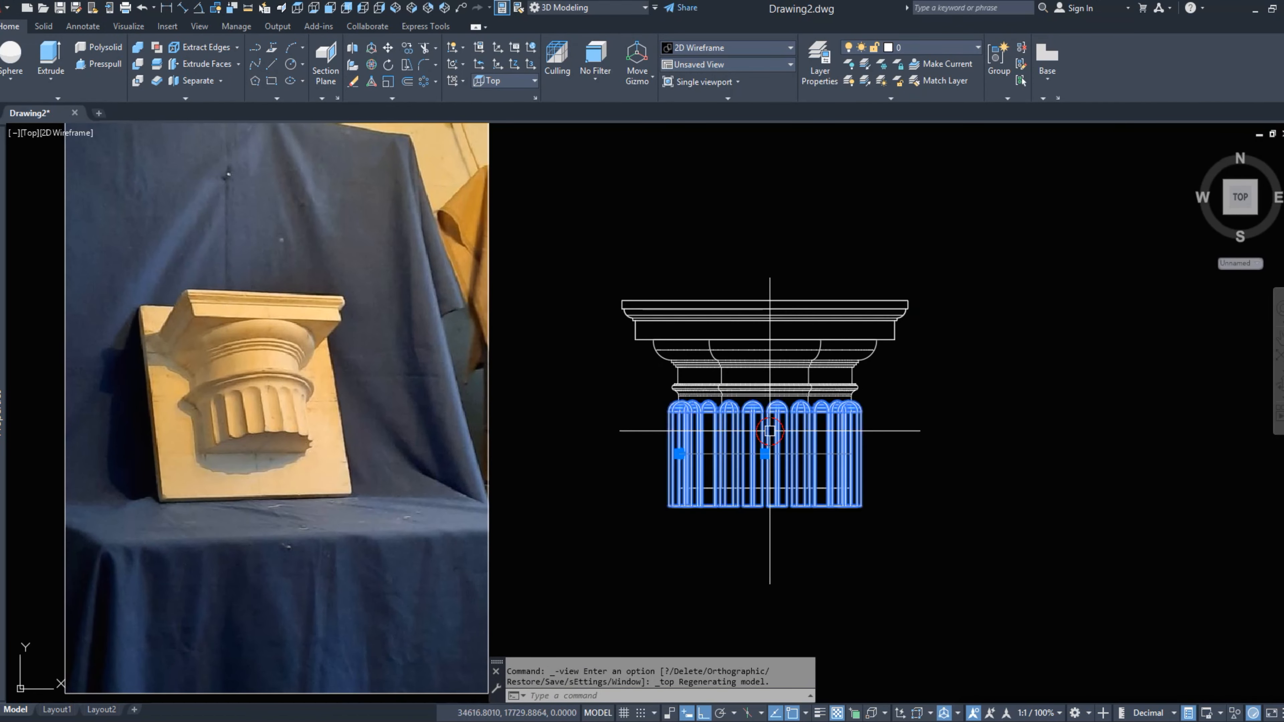
click(10, 27)
click(387, 112)
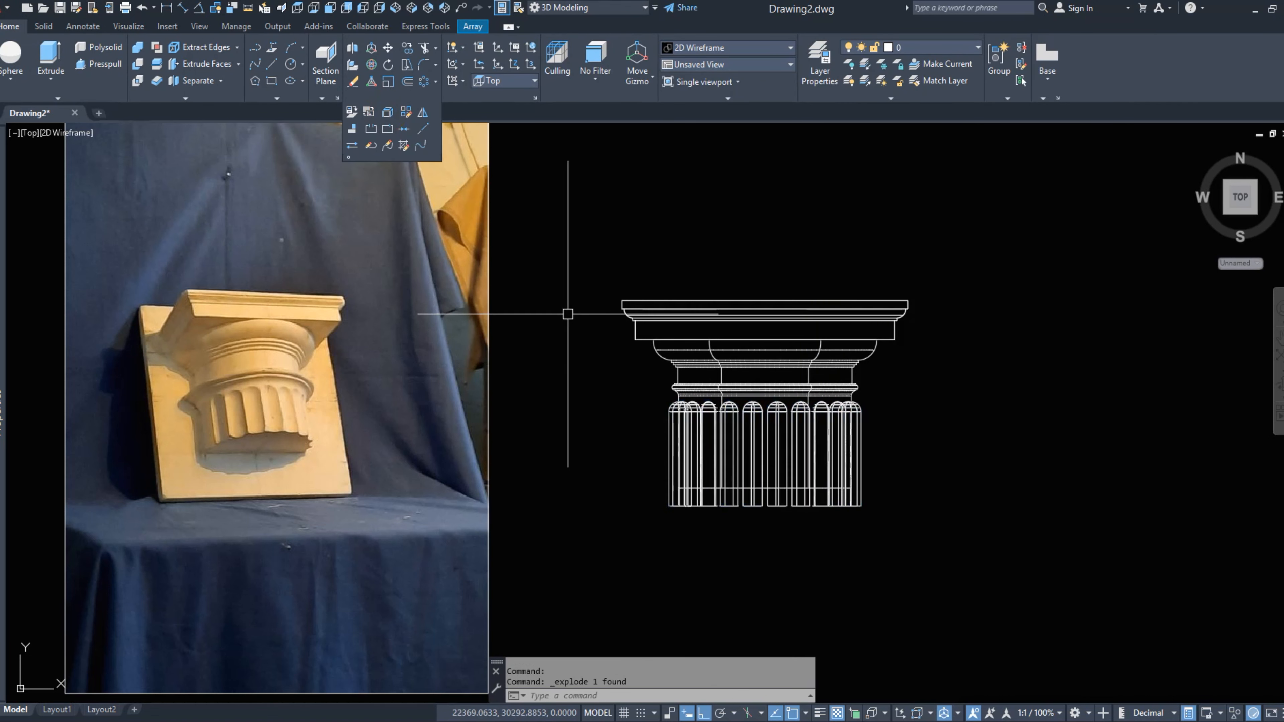
key(Escape)
scroll(731, 425, up, 2)
click(610, 393)
click(986, 506)
key(space)
click(980, 437)
Subtract all the arrayed flute cutters from the shaft solid to carve the flutes.
click(395, 8)
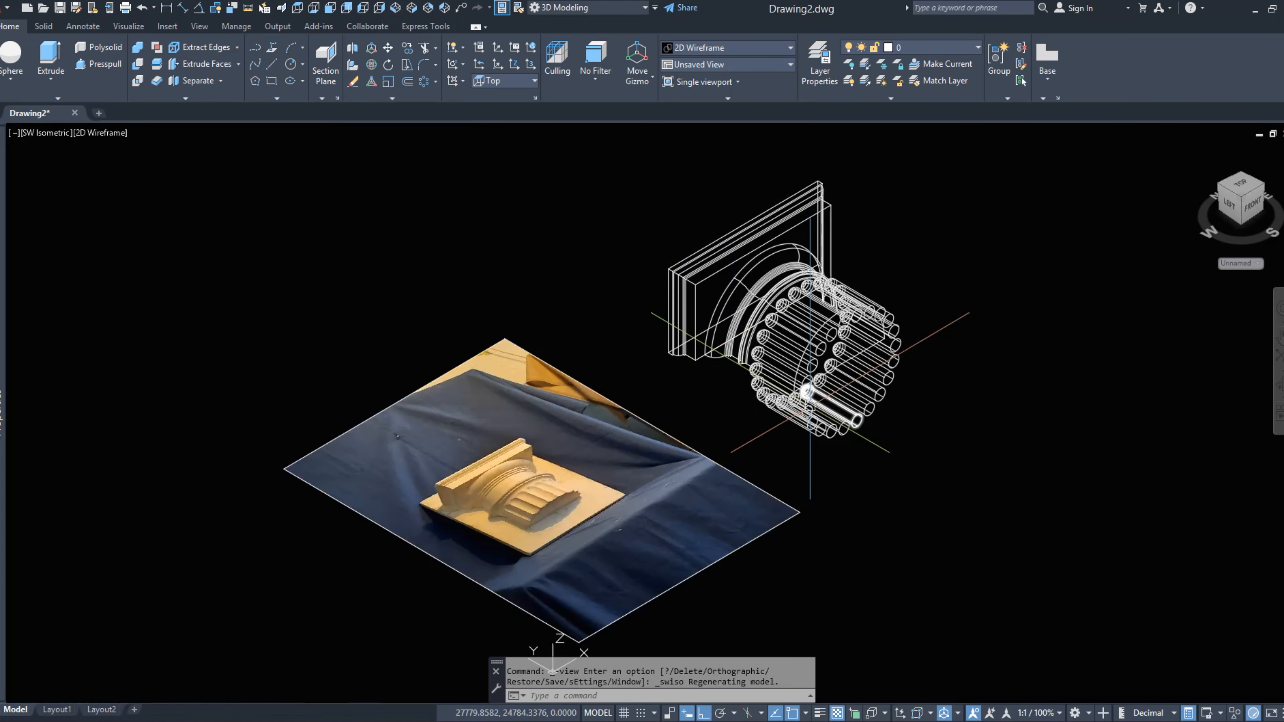
shift+middle_drag(487, 634, 693, 516)
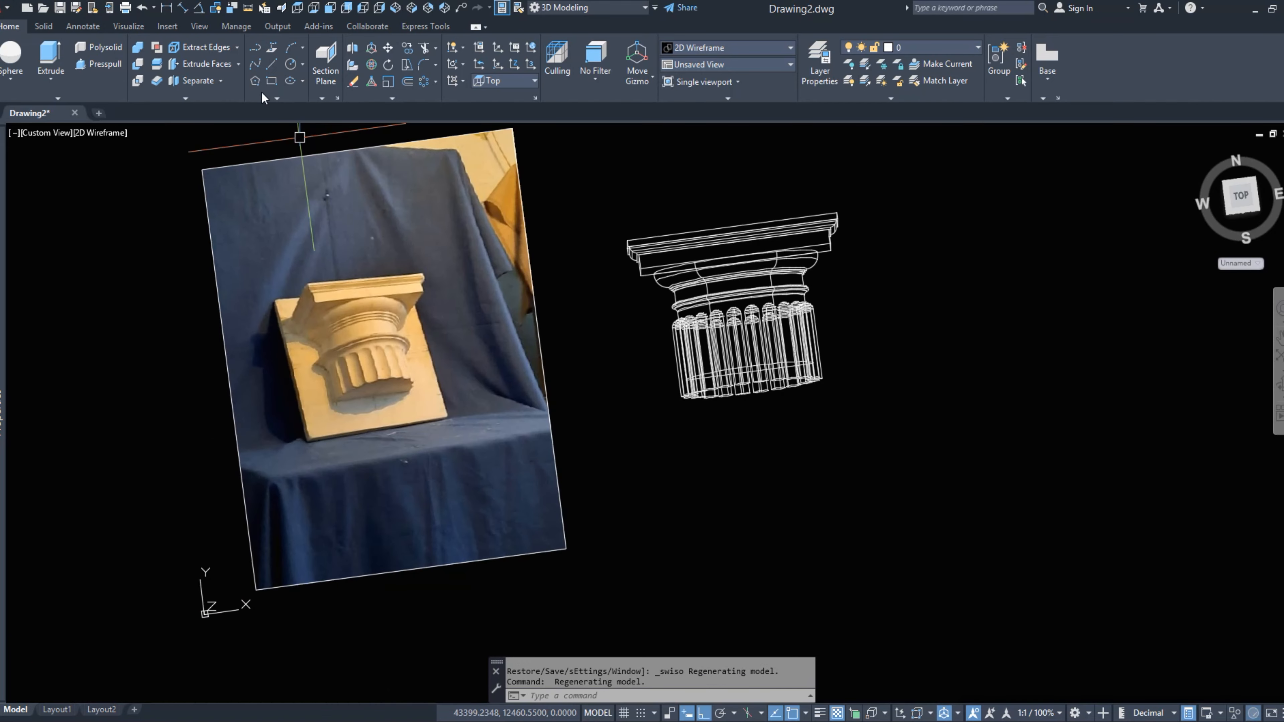
click(138, 64)
scroll(673, 298, up, 4)
click(680, 310)
key(Return)
click(579, 273)
click(1115, 600)
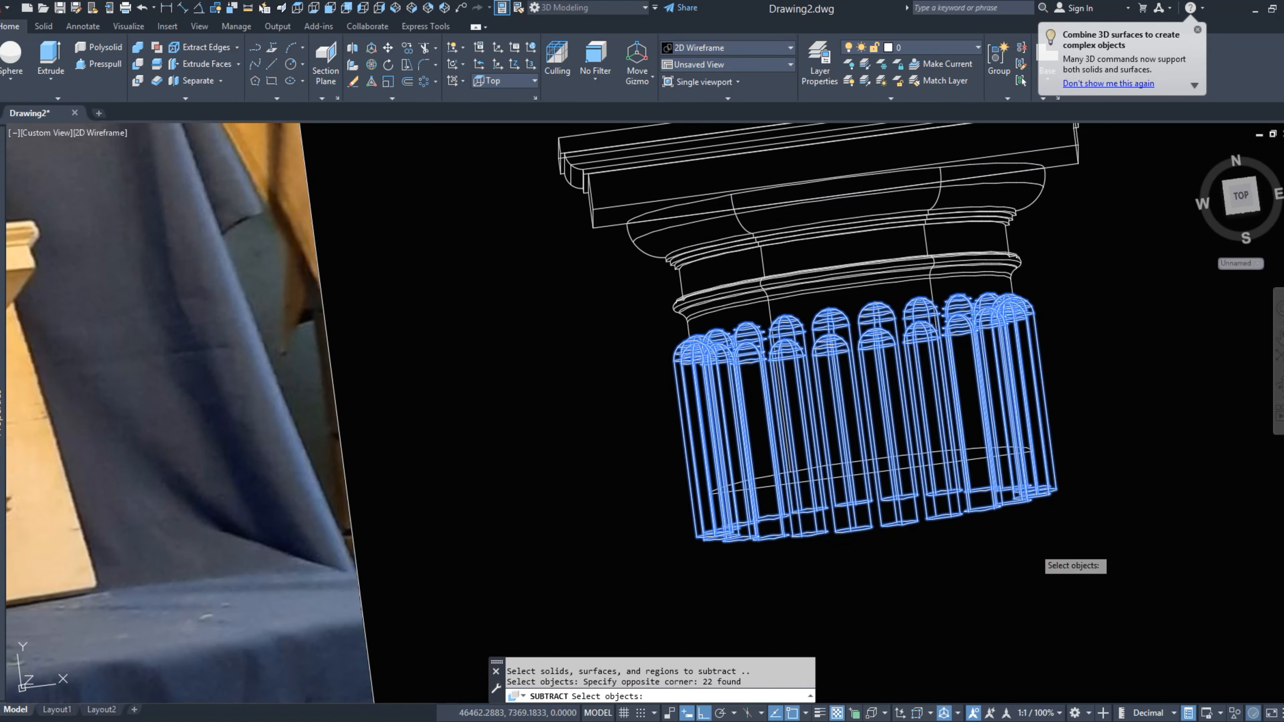
key(Return)
Apply the Conceptual visual style and orbit the model to show the fluted capital beside the reference photo.
click(728, 49)
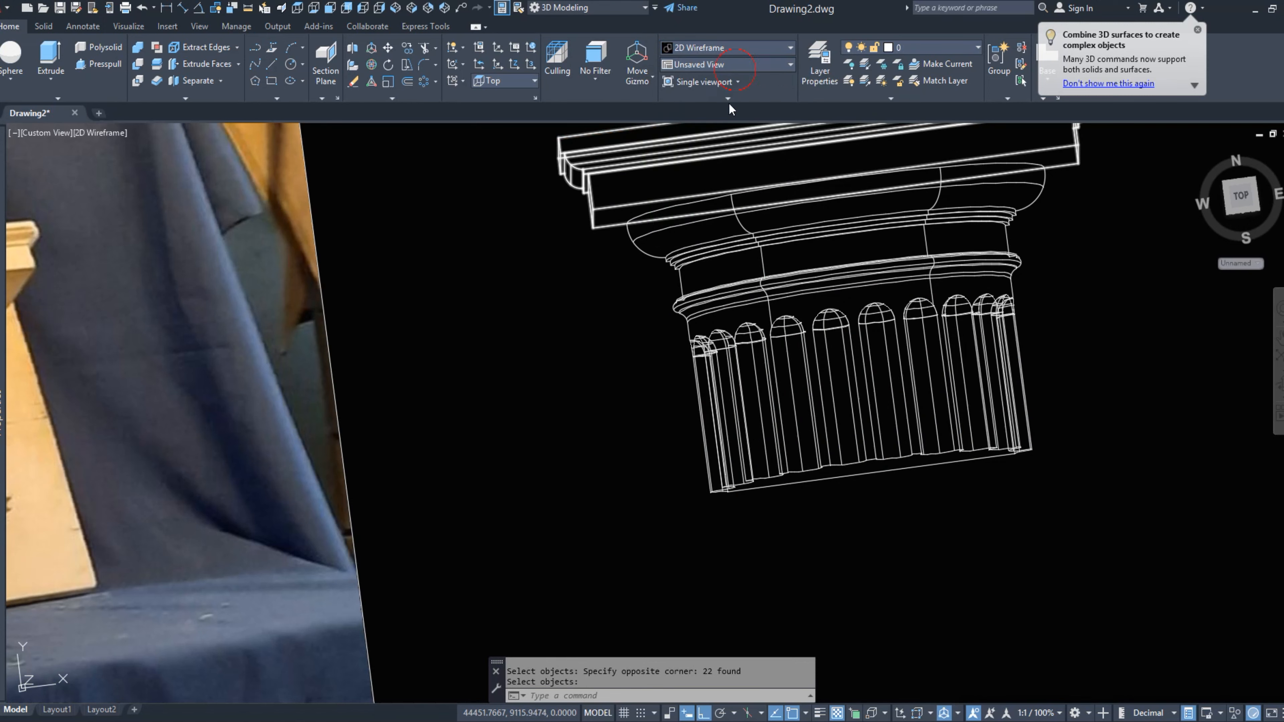
click(748, 82)
scroll(767, 437, down, 2)
shift+middle_drag(846, 413, 900, 420)
middle_drag(766, 484, 812, 456)
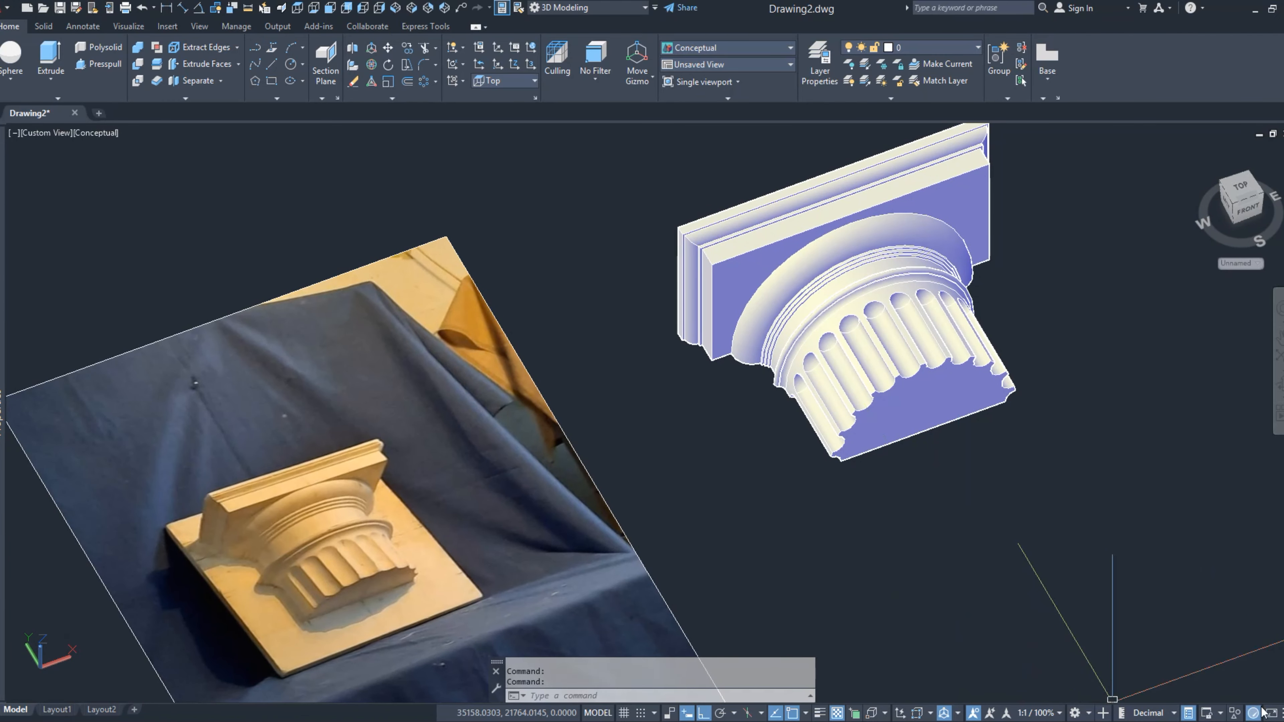